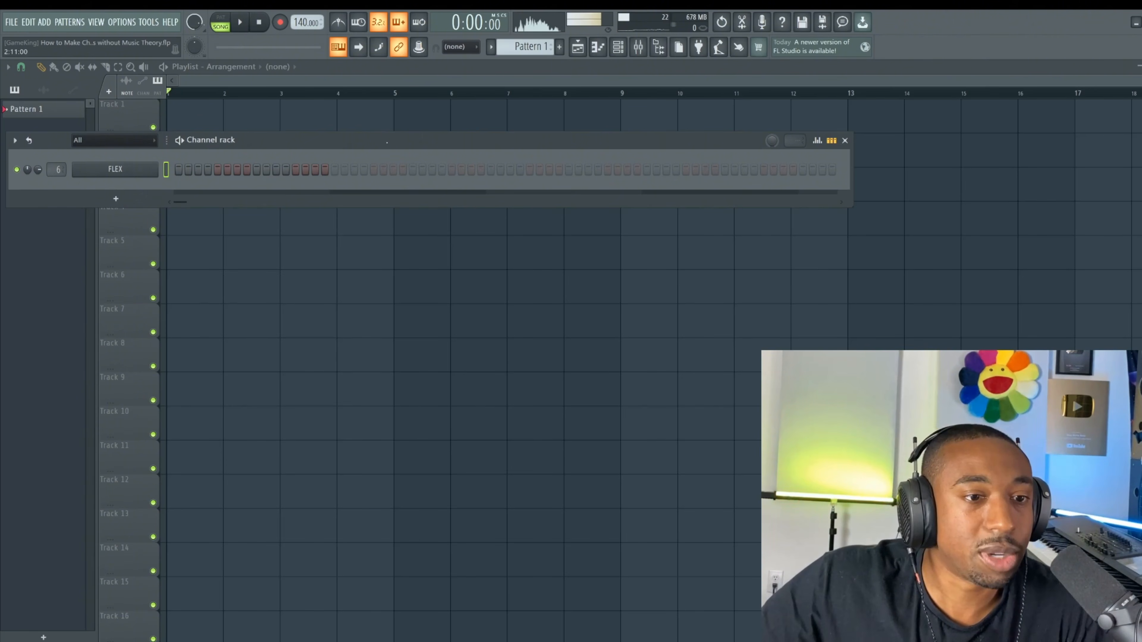
# Step: Open the FLEX channel's piano roll and set its grid snap to 1/2 beat
pyautogui.rightClick(156, 166)
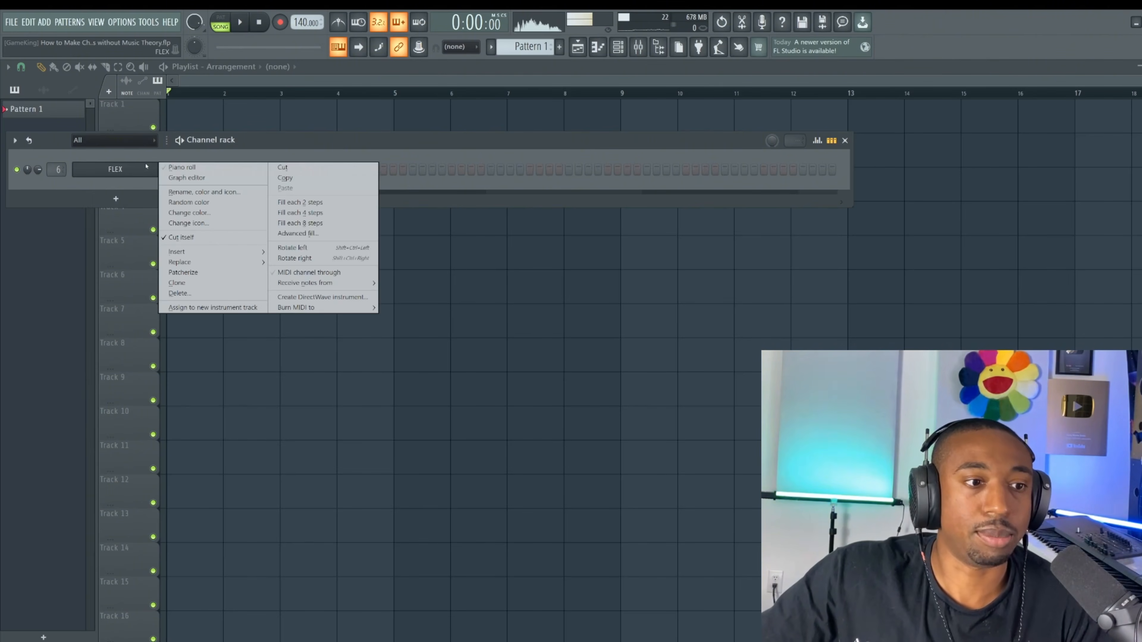
pyautogui.click(186, 165)
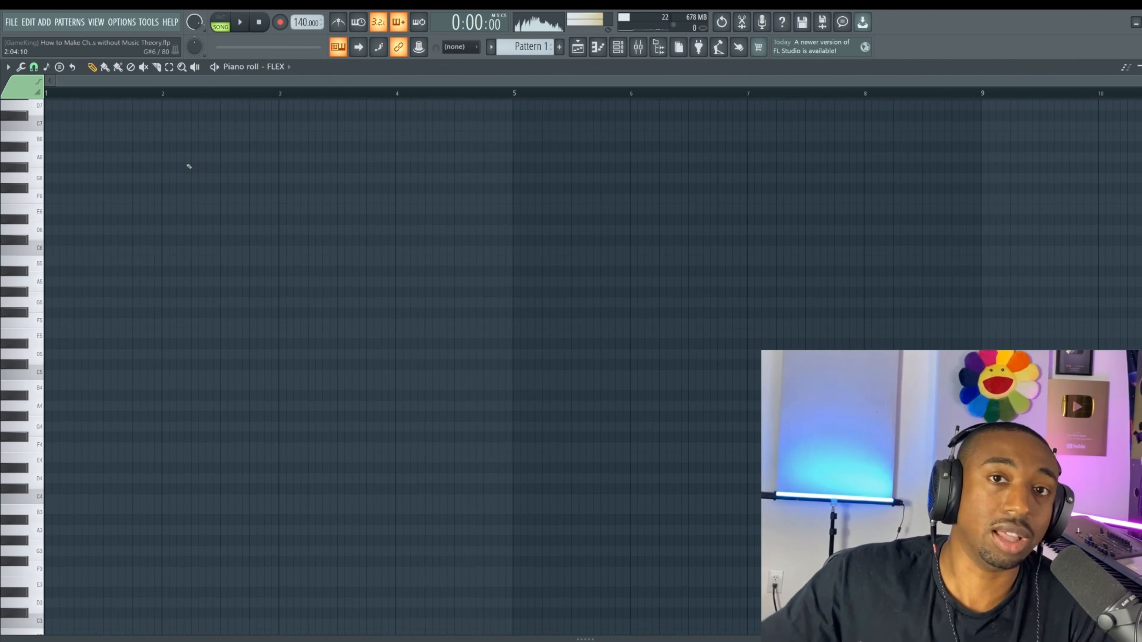
pyautogui.click(34, 67)
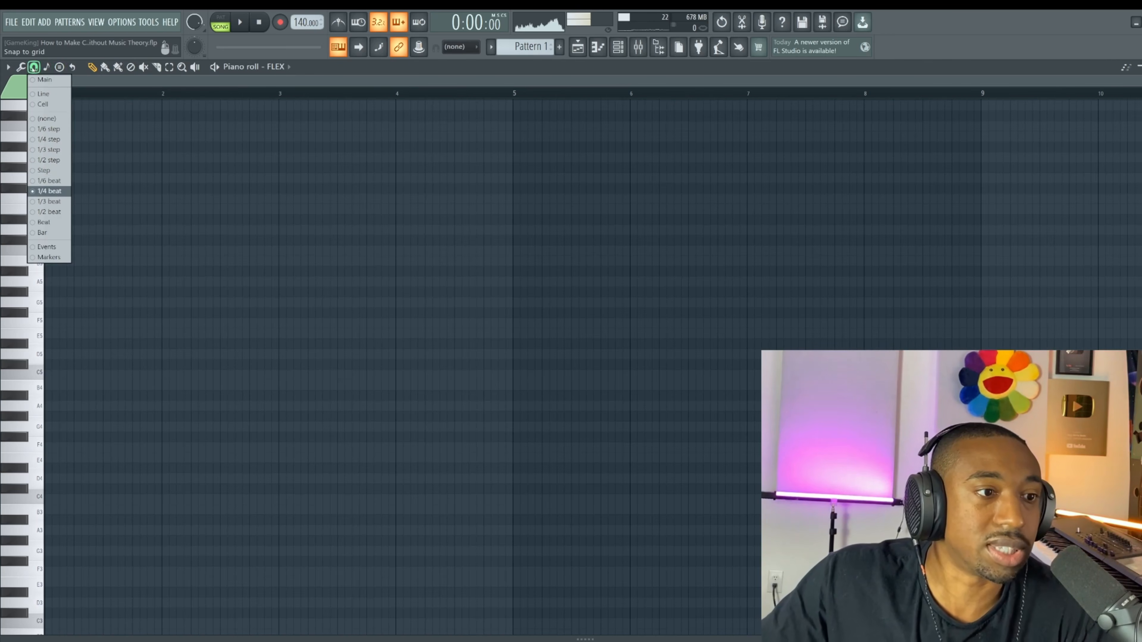
pyautogui.click(56, 211)
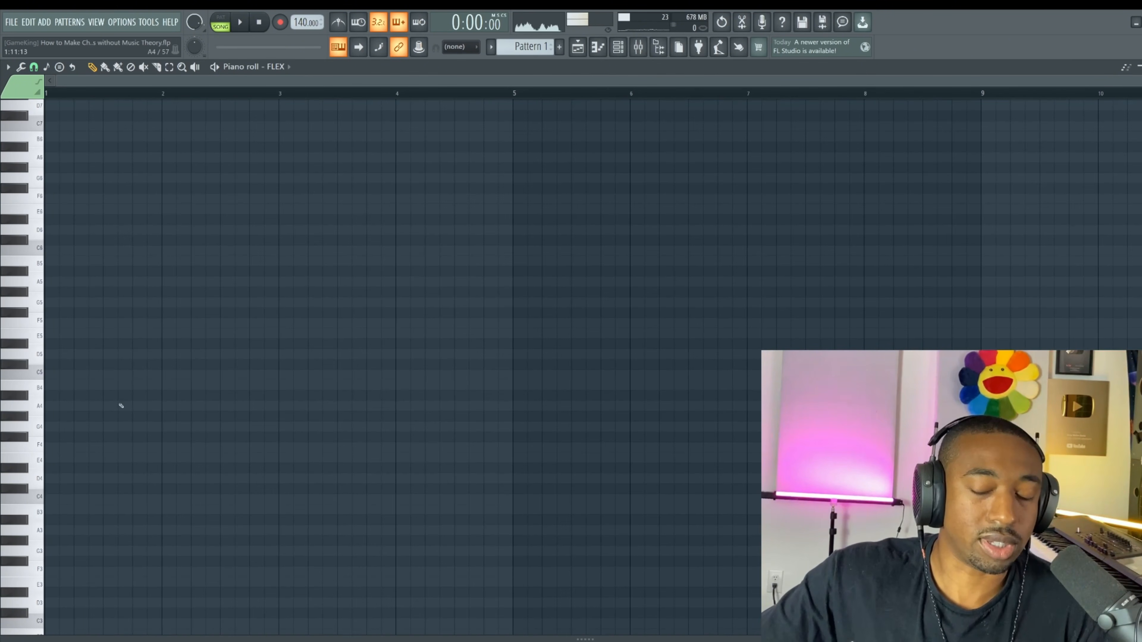
# Step: Place a C5 note at the start of bar 1 and make it one full bar long
pyautogui.click(119, 375)
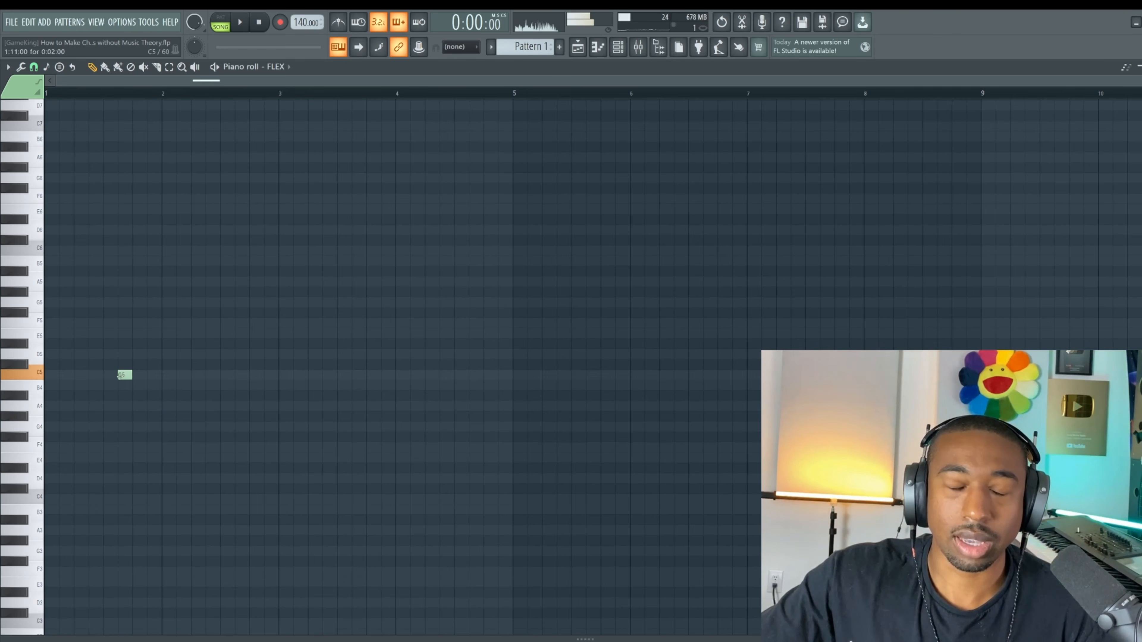
pyautogui.moveTo(126, 377); pyautogui.dragTo(160, 374)
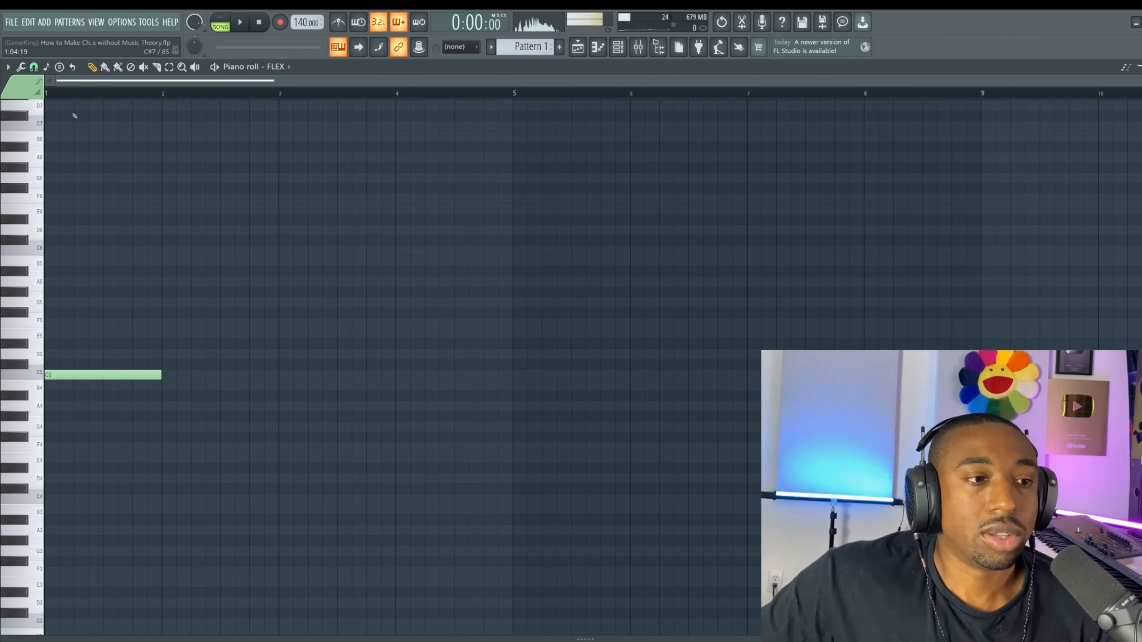
pyautogui.scroll(3, 64, 94)
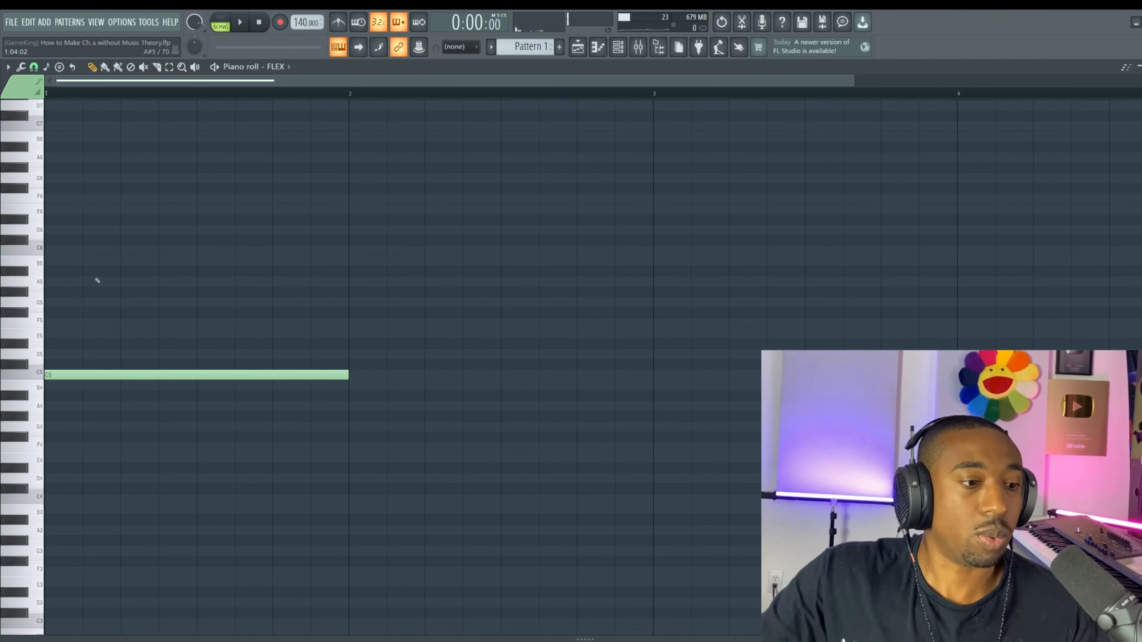
# Step: Add one-bar E5 and G5 notes above the C5 in bar 1 to build a major chord
pyautogui.hotkey('ctrl', 'a')
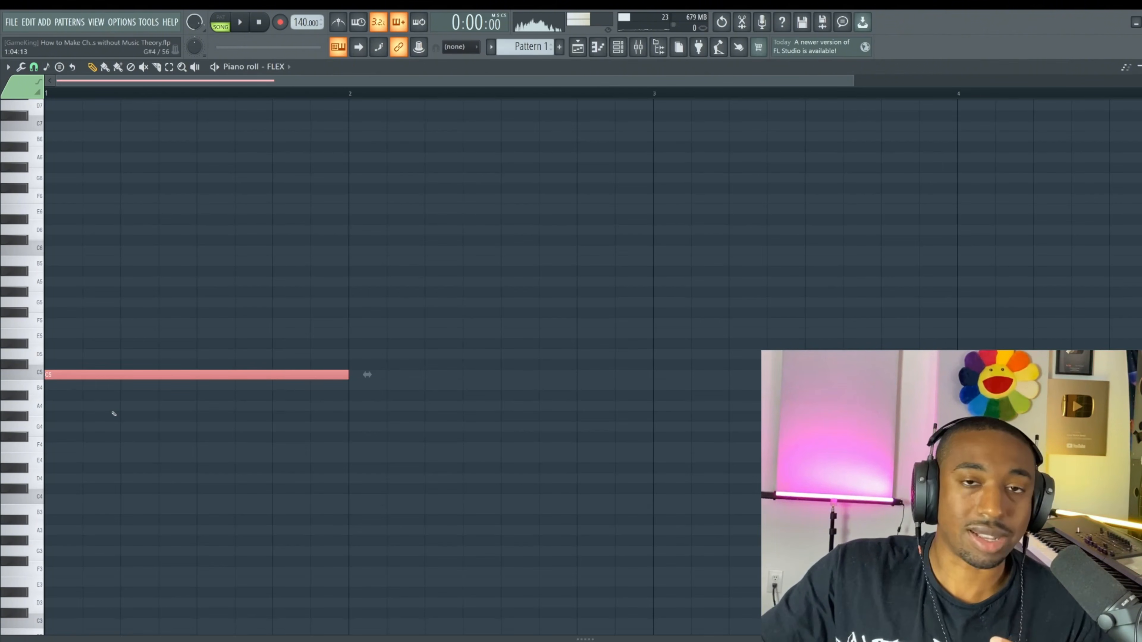
pyautogui.hotkey('ctrl', 'd')
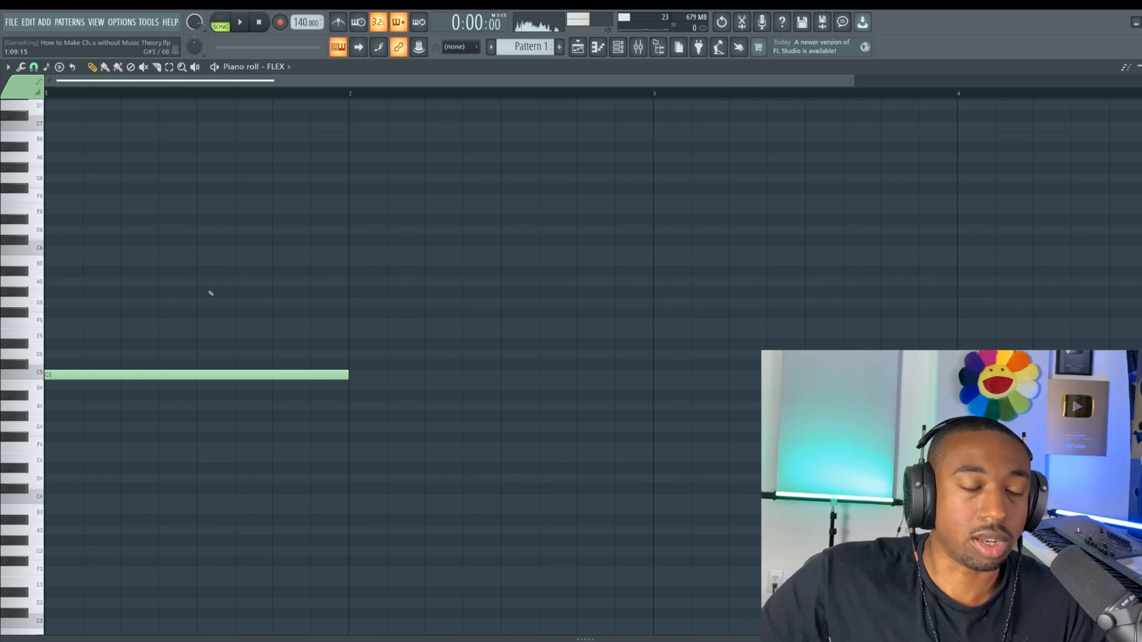
pyautogui.hotkey('ctrl', 'a')
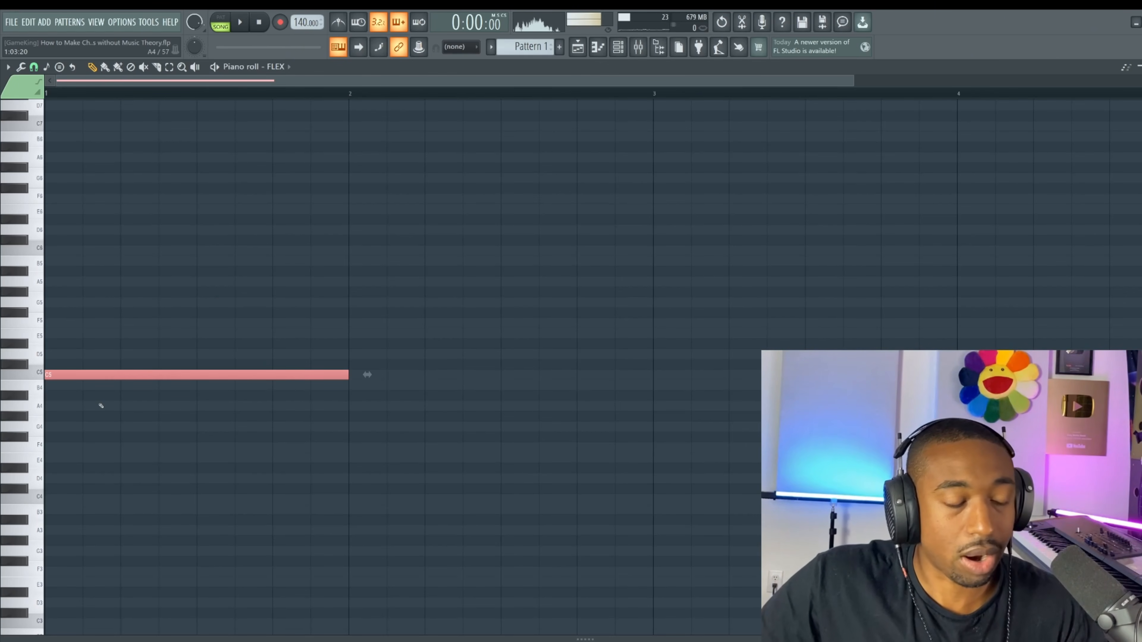
pyautogui.click(35, 378)
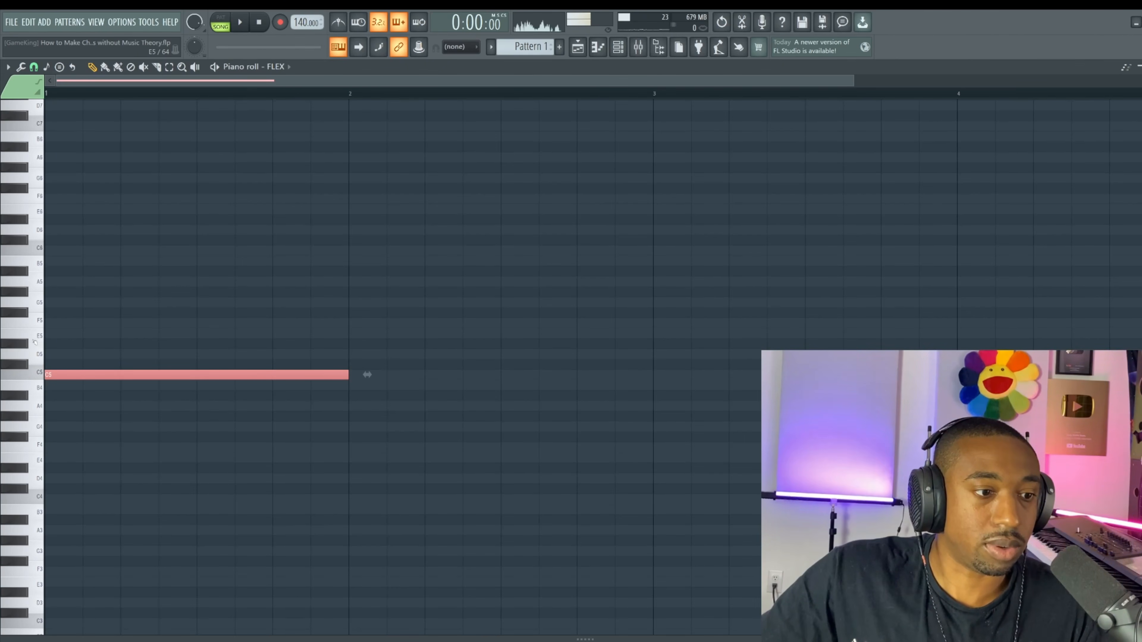
pyautogui.click(45, 335)
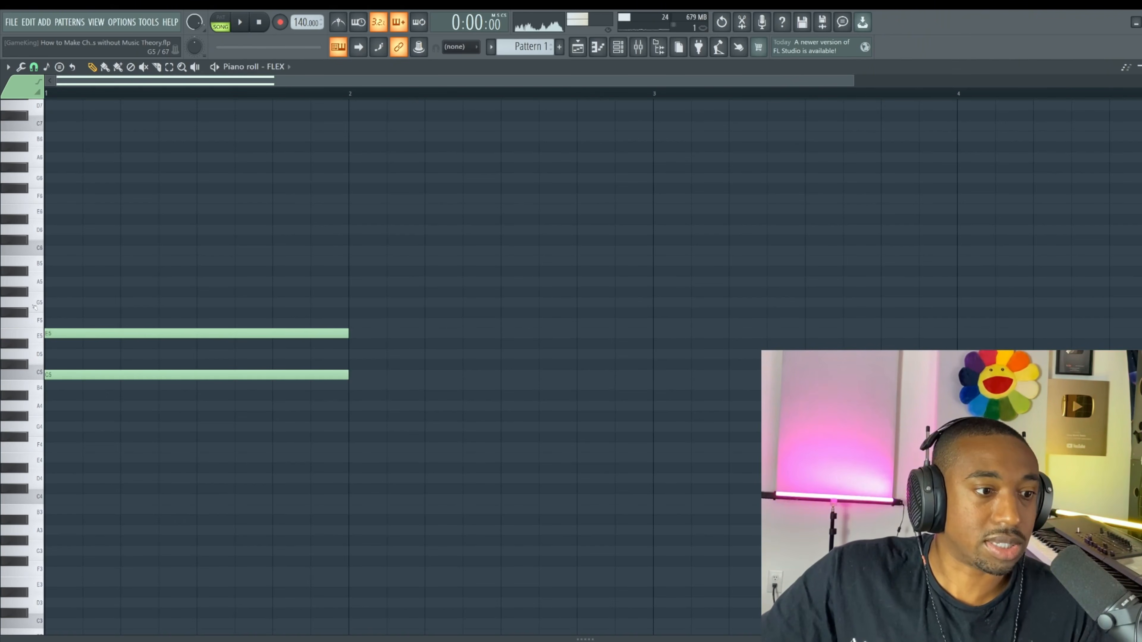
pyautogui.click(44, 303)
# Step: Play back the major chord in bar 1
pyautogui.press('space')
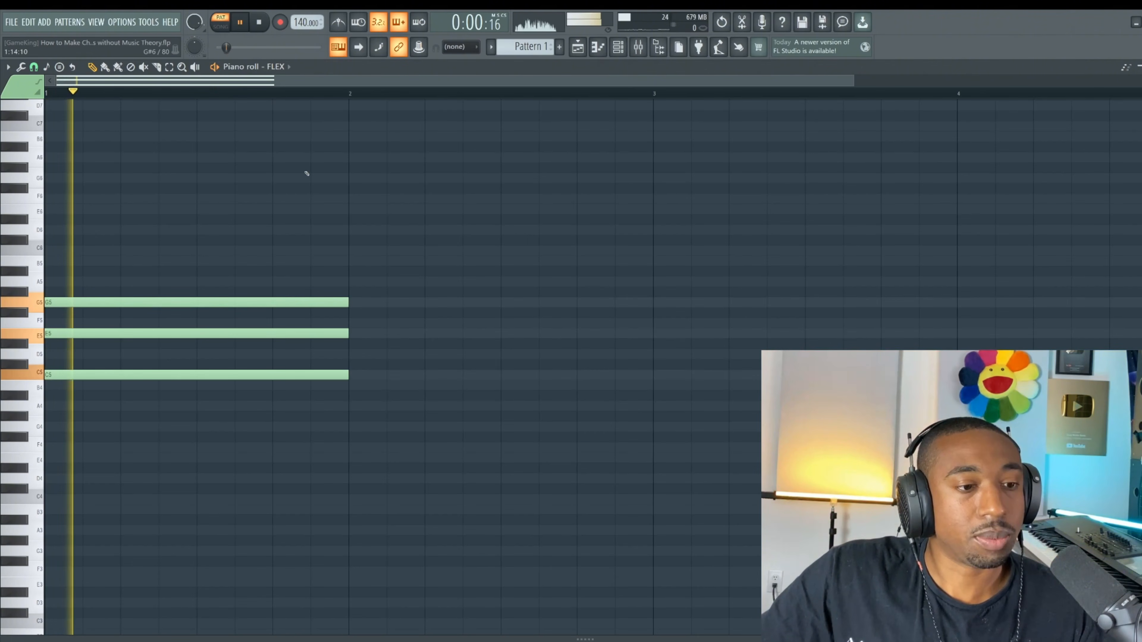
pyautogui.press('space')
pyautogui.scroll(-2, 340, 99)
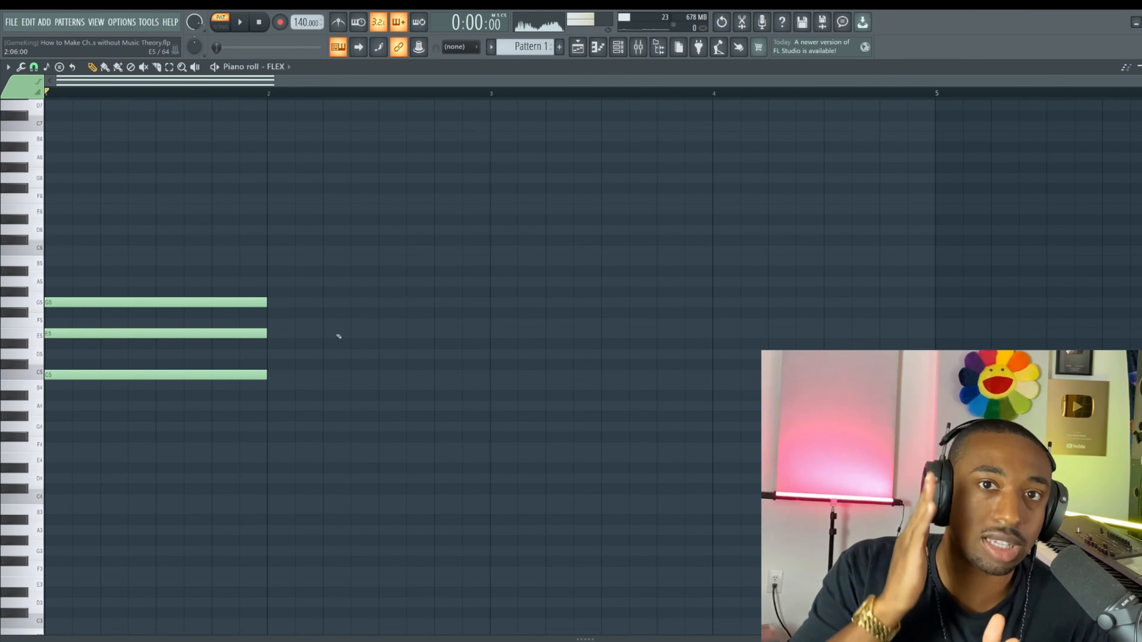
pyautogui.press('space')
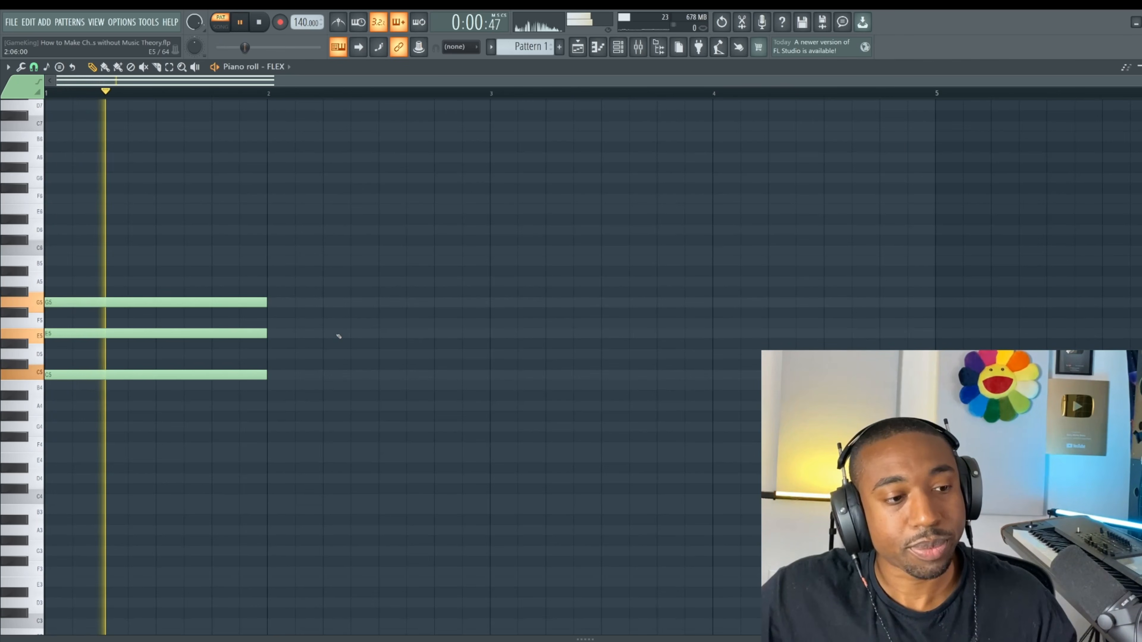
pyautogui.press('space')
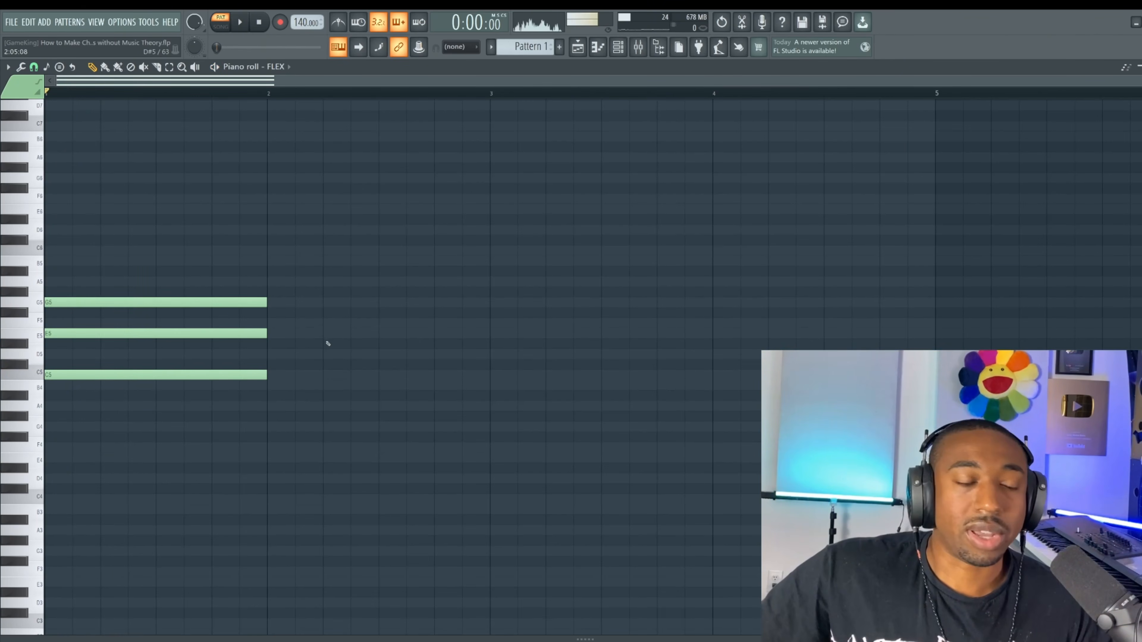
# Step: Duplicate the three-note chord from bar 1 into bar 2
pyautogui.moveTo(255, 412); pyautogui.dragTo(128, 256)
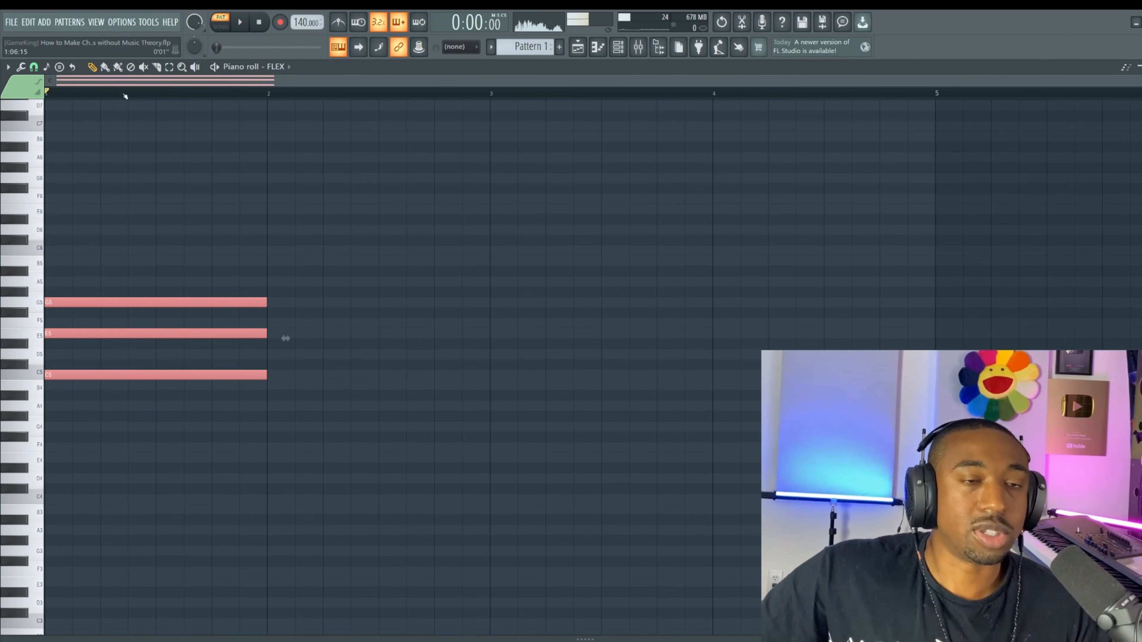
pyautogui.moveTo(222, 215); pyautogui.dragTo(139, 385)
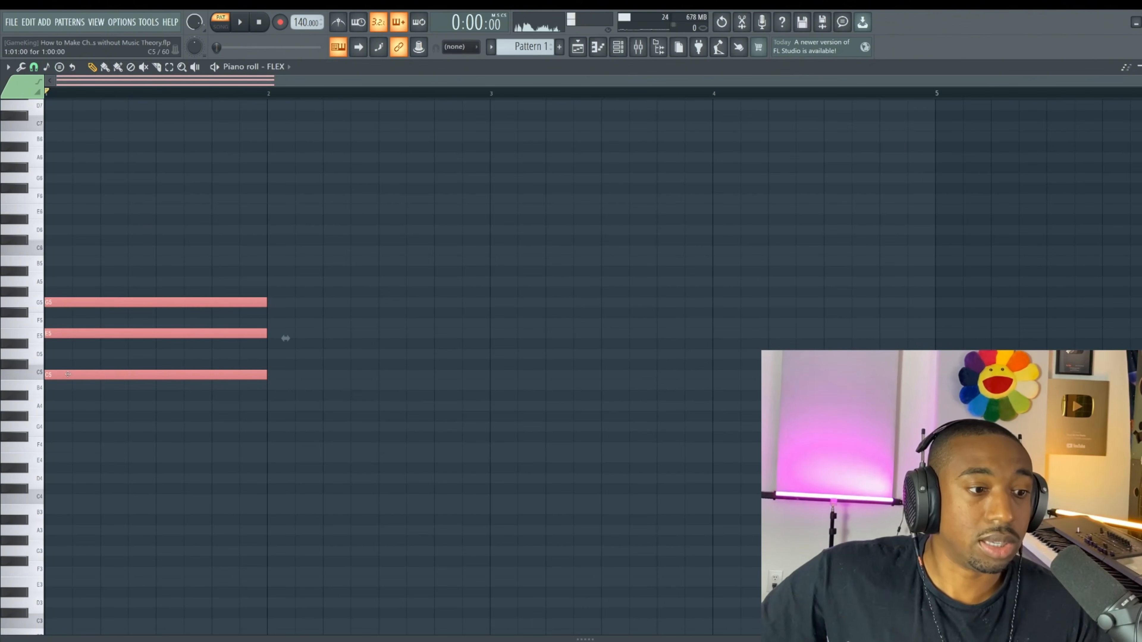
pyautogui.moveTo(286, 338); pyautogui.dragTo(507, 336)
pyautogui.click(331, 413)
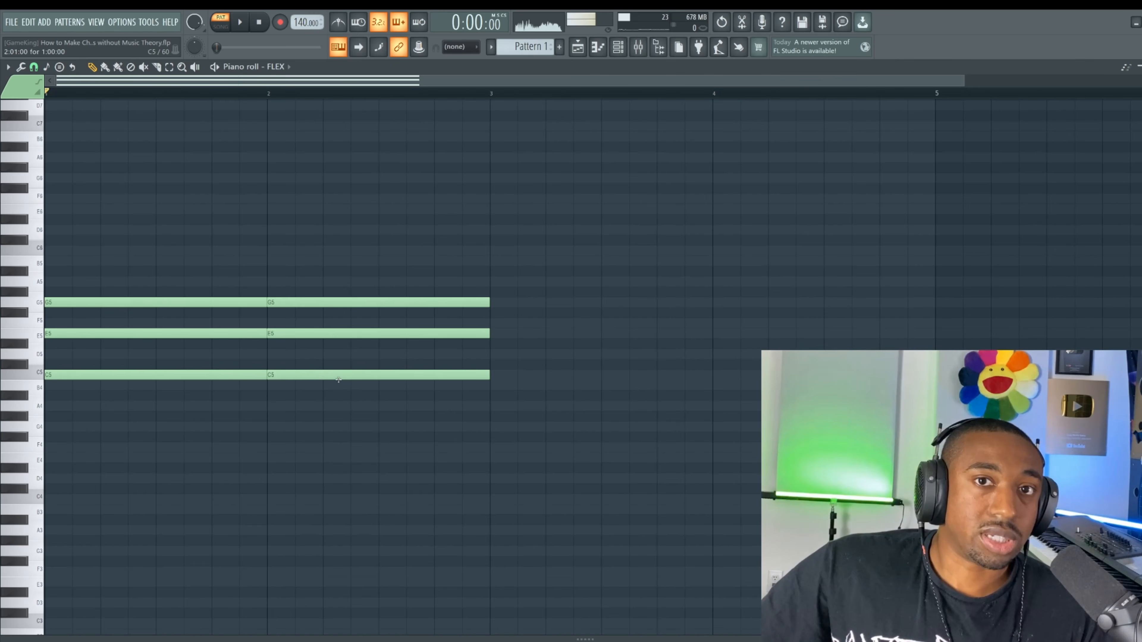
pyautogui.click(315, 334)
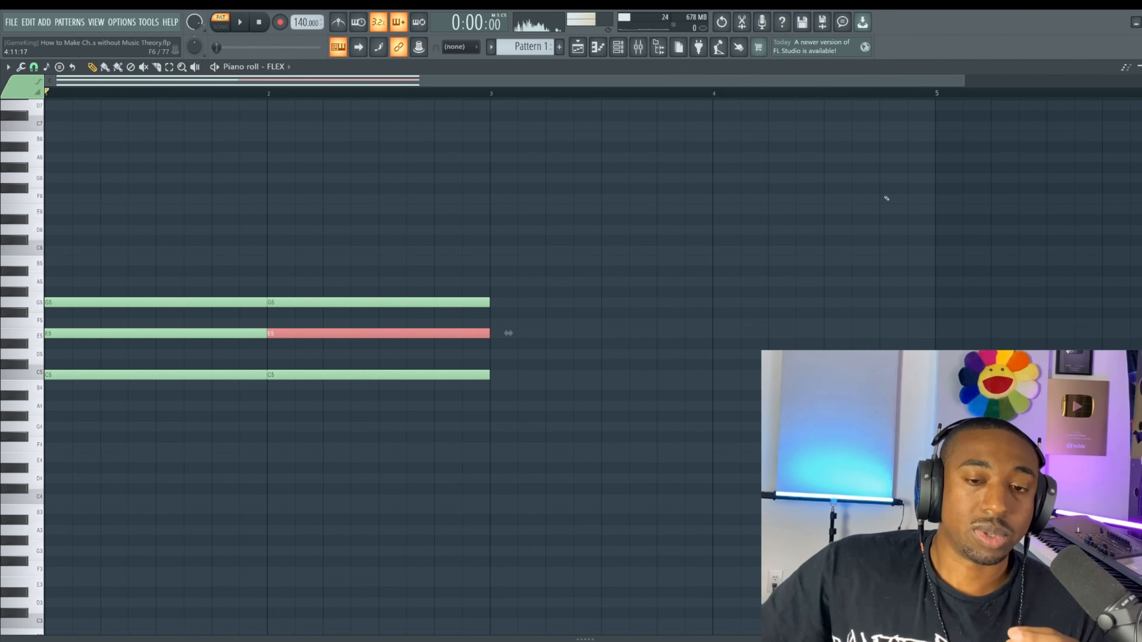
pyautogui.press('Escape')
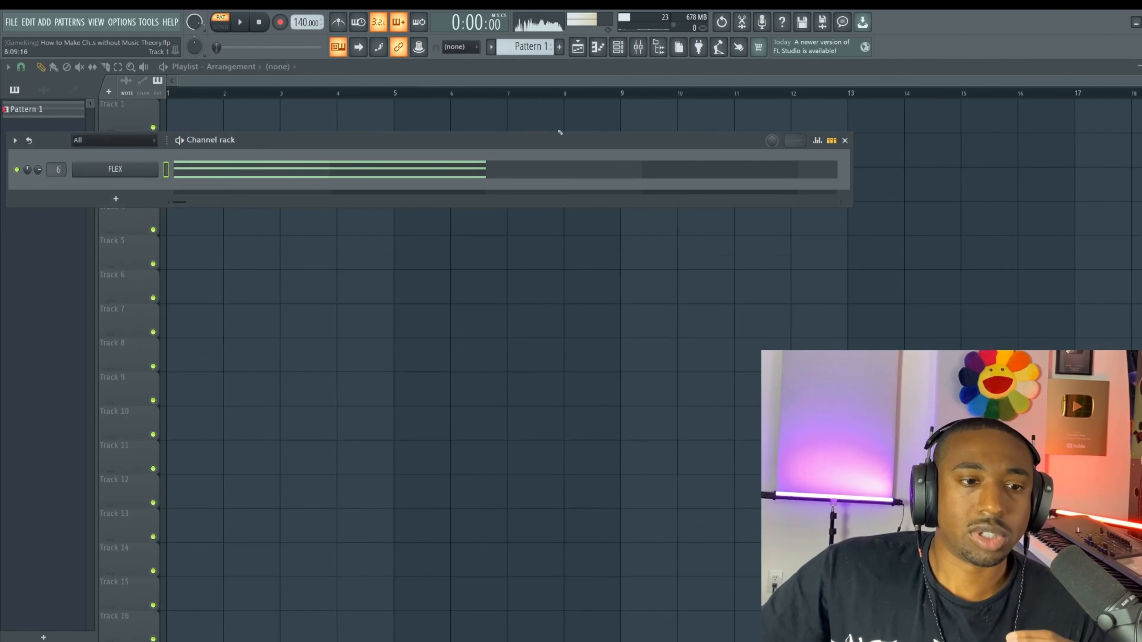
pyautogui.click(467, 166)
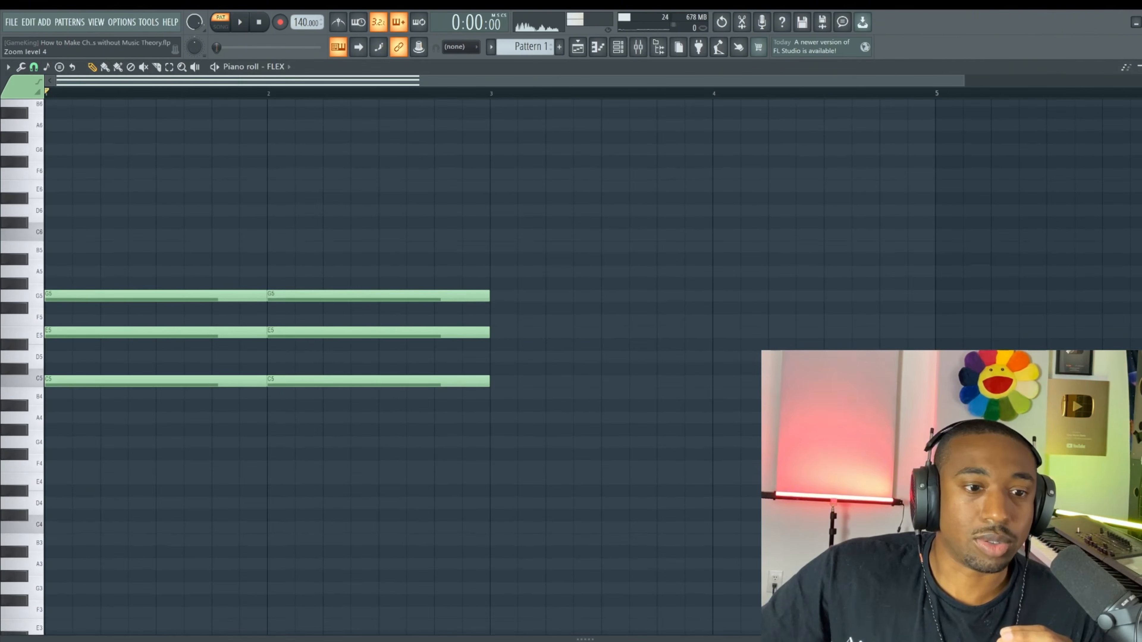
pyautogui.moveTo(1141, 87); pyautogui.dragTo(1140, 93)
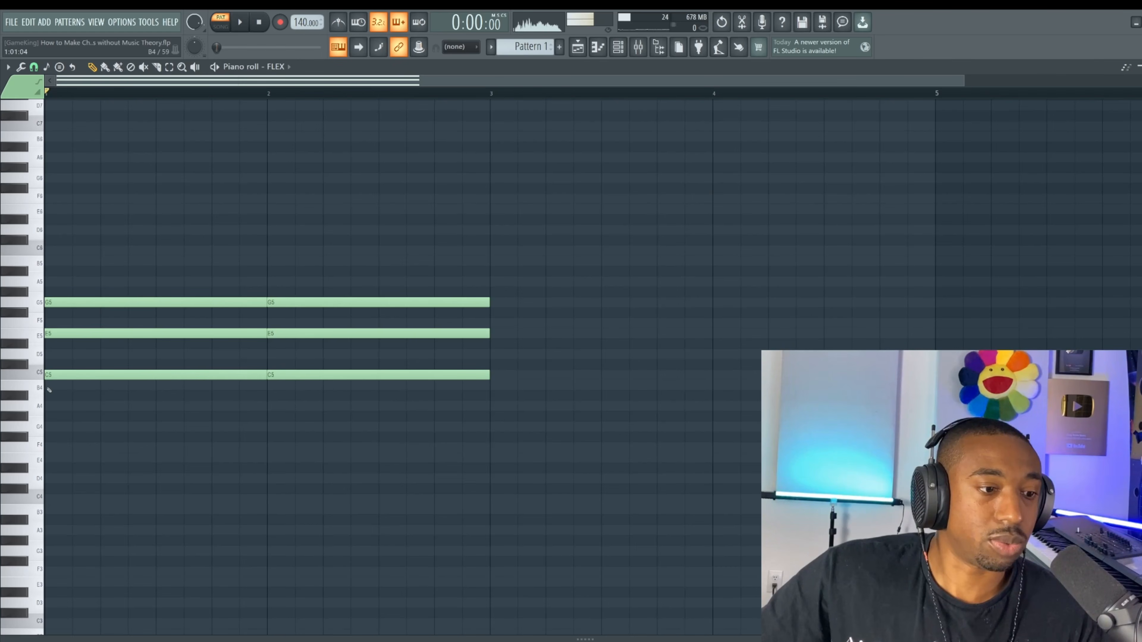
# Step: Lower the middle note of the bar 2 chord by a semitone to D#5 to make it minor
pyautogui.click(39, 373)
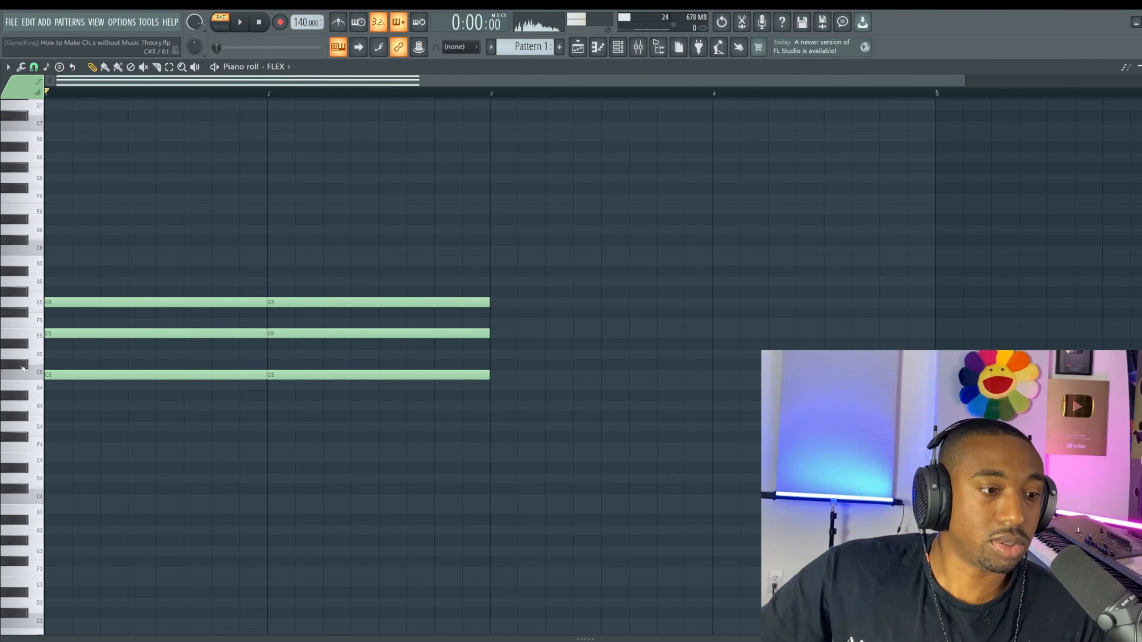
pyautogui.click(20, 344)
pyautogui.moveTo(272, 333); pyautogui.dragTo(272, 344)
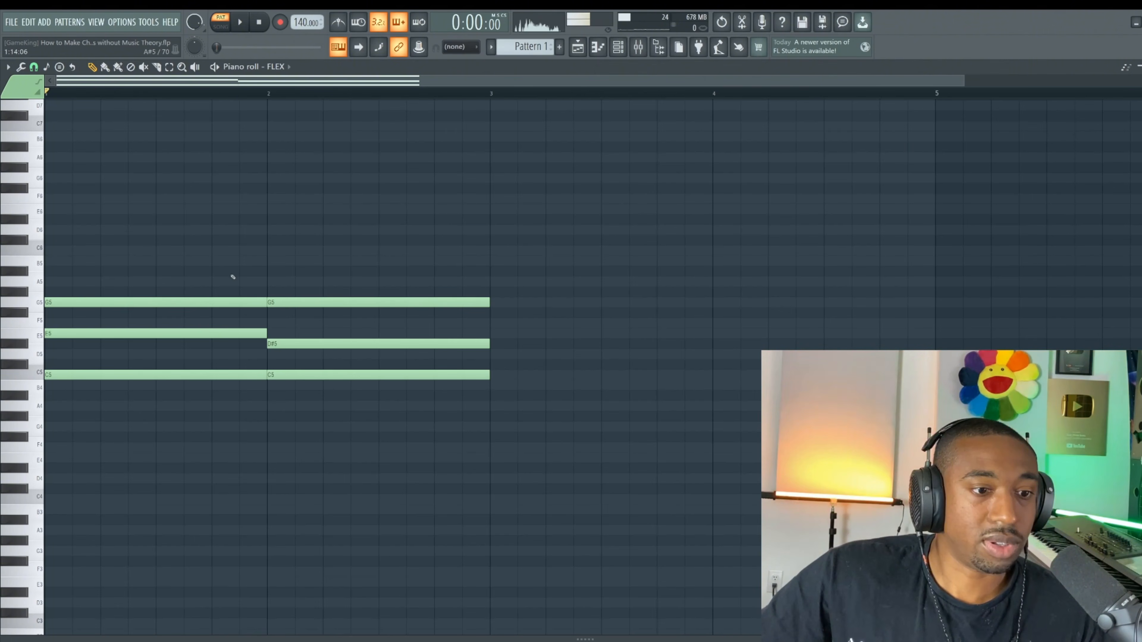
pyautogui.doubleClick(283, 301)
pyautogui.click(667, 246)
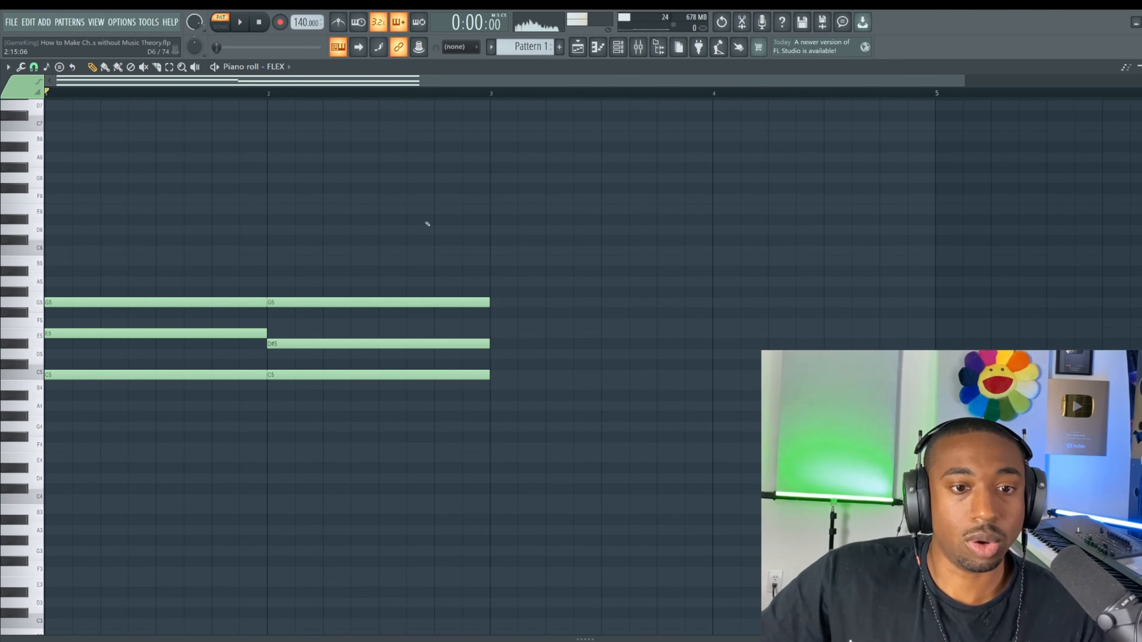
# Step: Compare the middle notes of the major and minor chords and play back the bar 2 chord
pyautogui.moveTo(272, 93); pyautogui.dragTo(491, 95)
pyautogui.press('space')
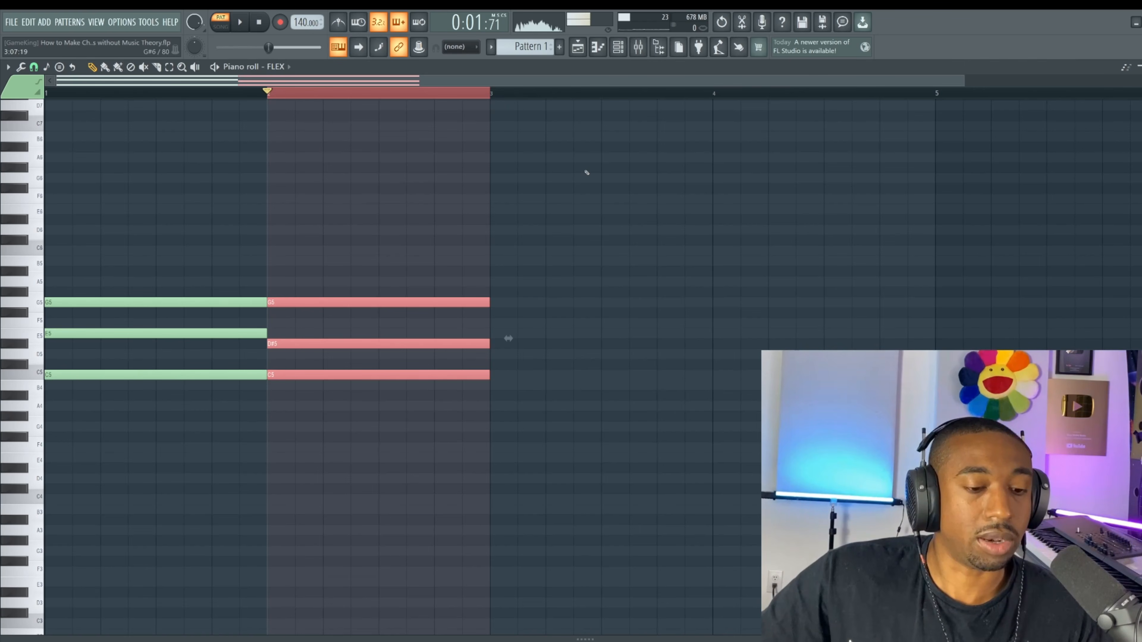
pyautogui.press('space')
pyautogui.moveTo(400, 112); pyautogui.dragTo(109, 157)
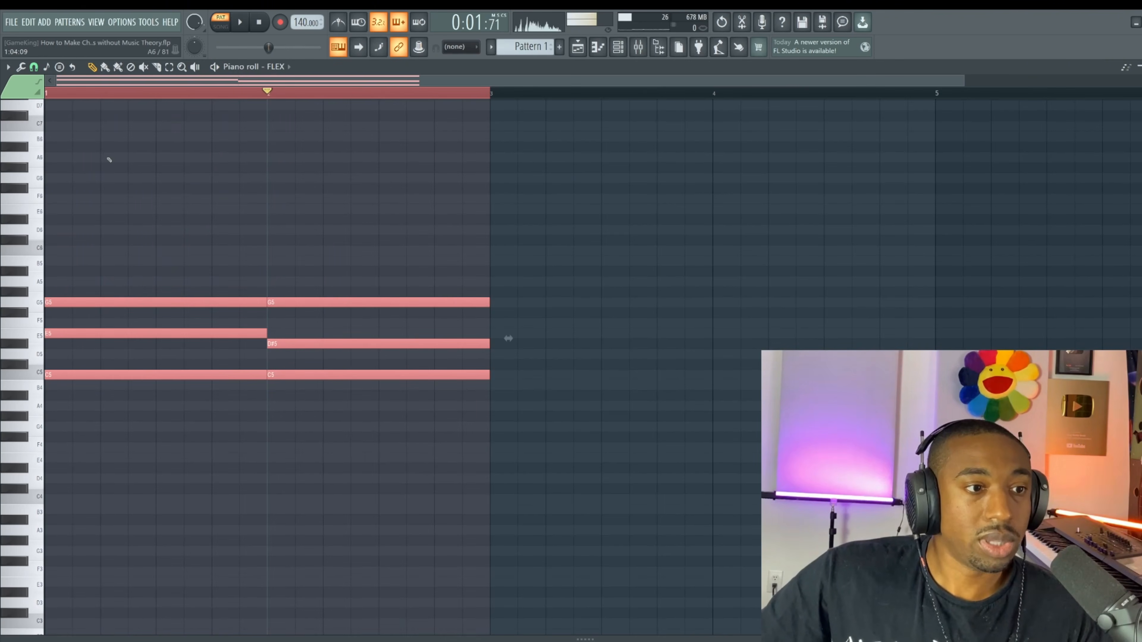
pyautogui.keyDown('ctrl'); pyautogui.click(247, 94); pyautogui.keyUp('ctrl')
pyautogui.moveTo(239, 332); pyautogui.dragTo(274, 353)
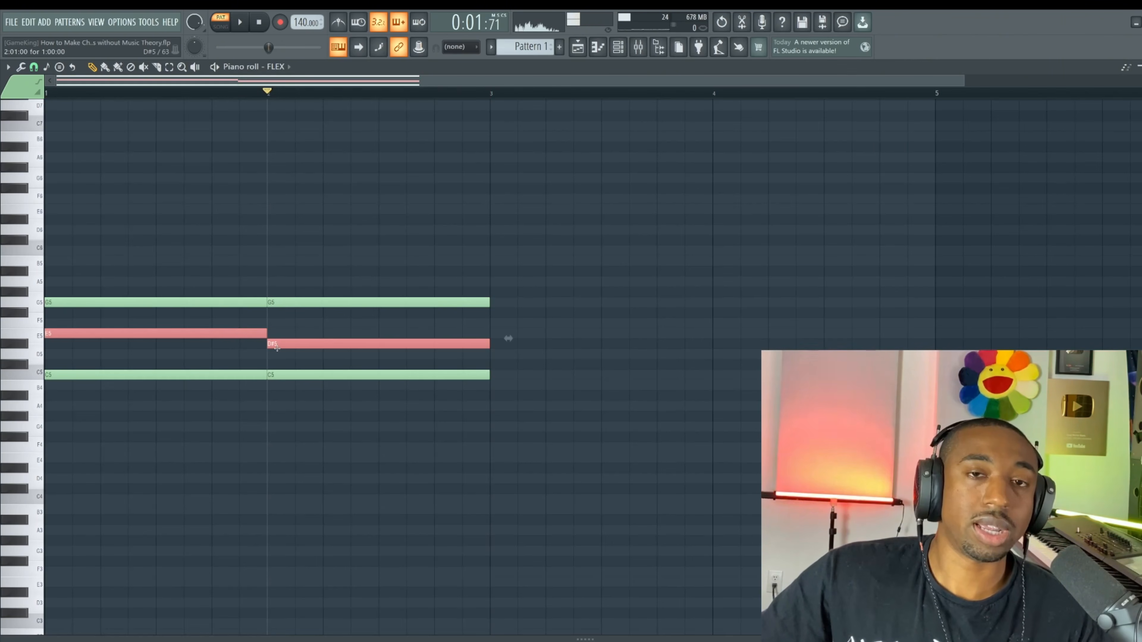
pyautogui.click(471, 418)
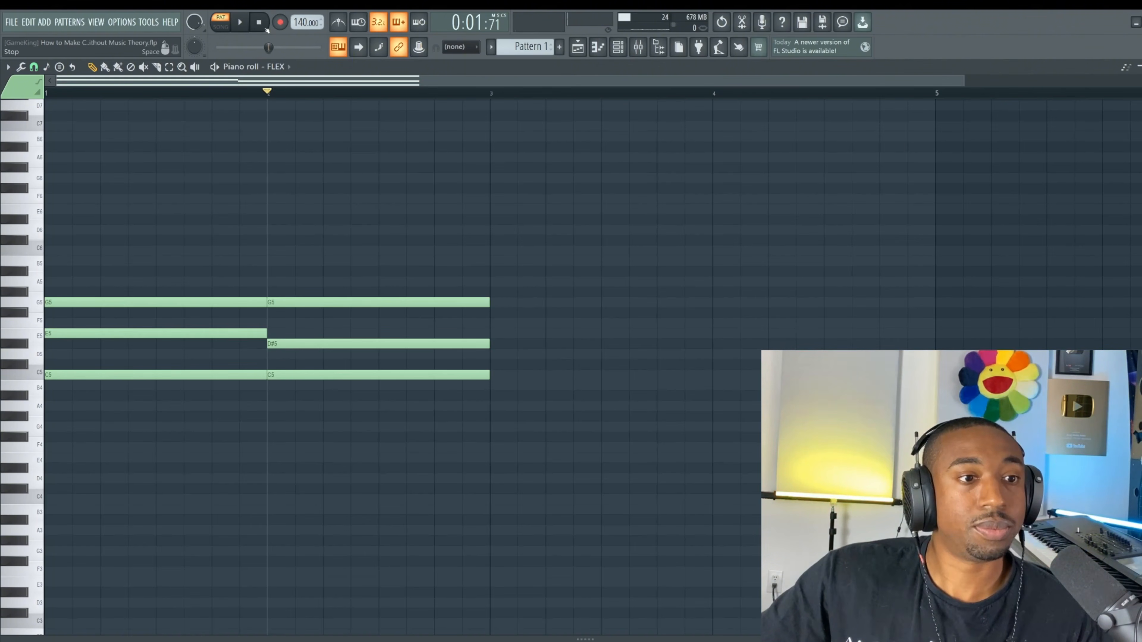
pyautogui.press('space')
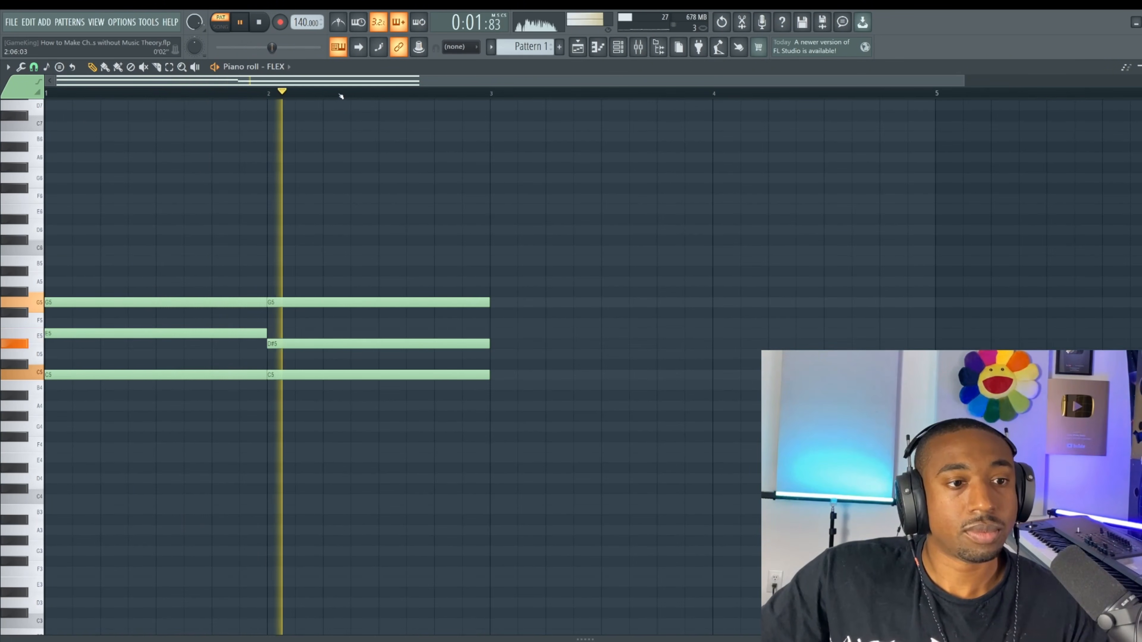
pyautogui.press('space')
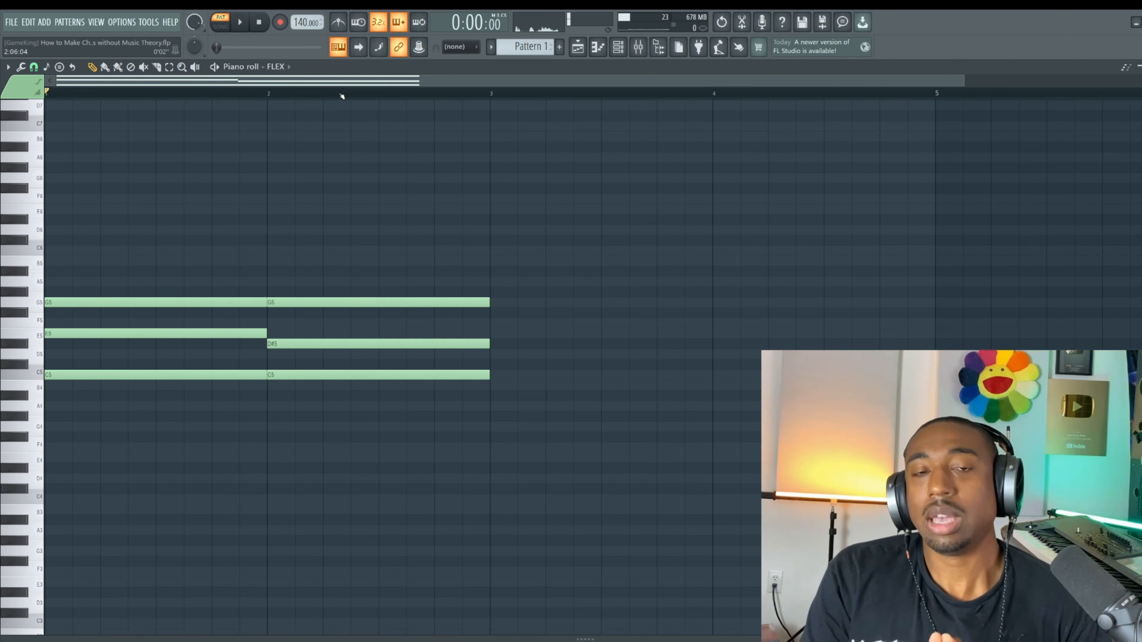
# Step: Build a one-bar diminished chord in bar 3 from the notes C5, D#5 and F#5
pyautogui.scroll(-1, 407, 99)
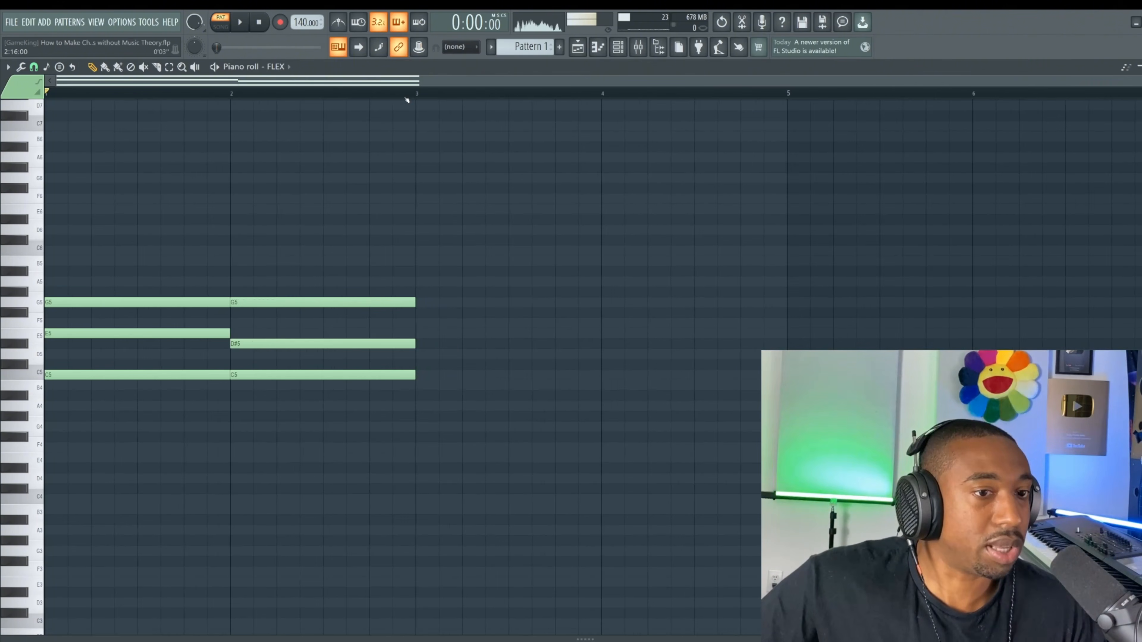
pyautogui.click(434, 380)
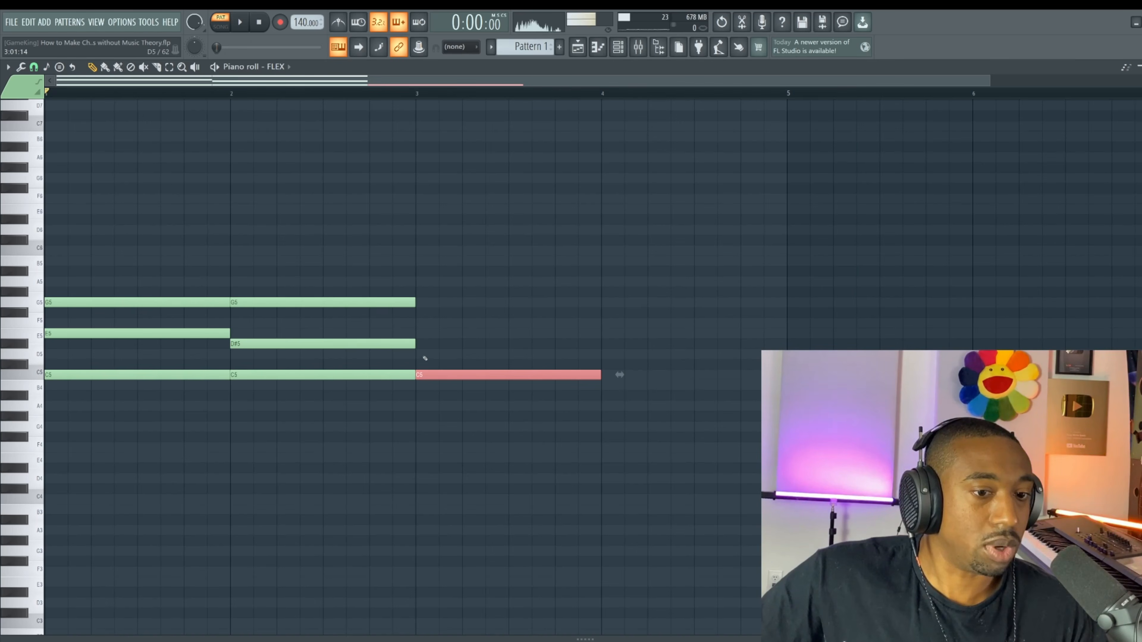
pyautogui.click(425, 344)
pyautogui.click(425, 312)
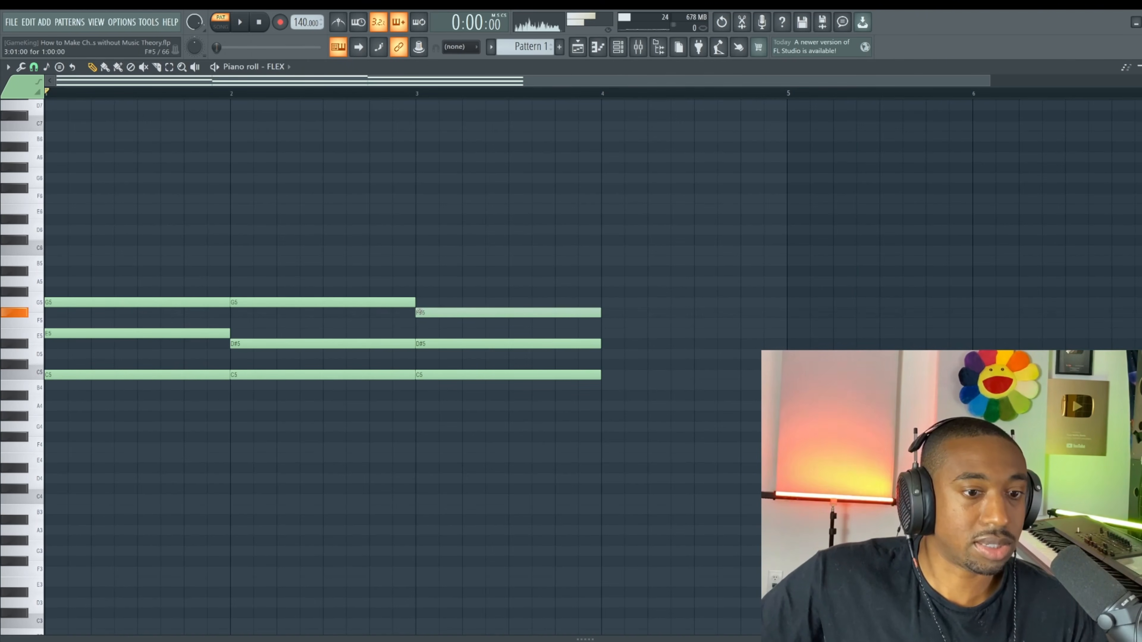
# Step: Play back the major, minor and diminished chords in bars 1 to 3
pyautogui.press('space')
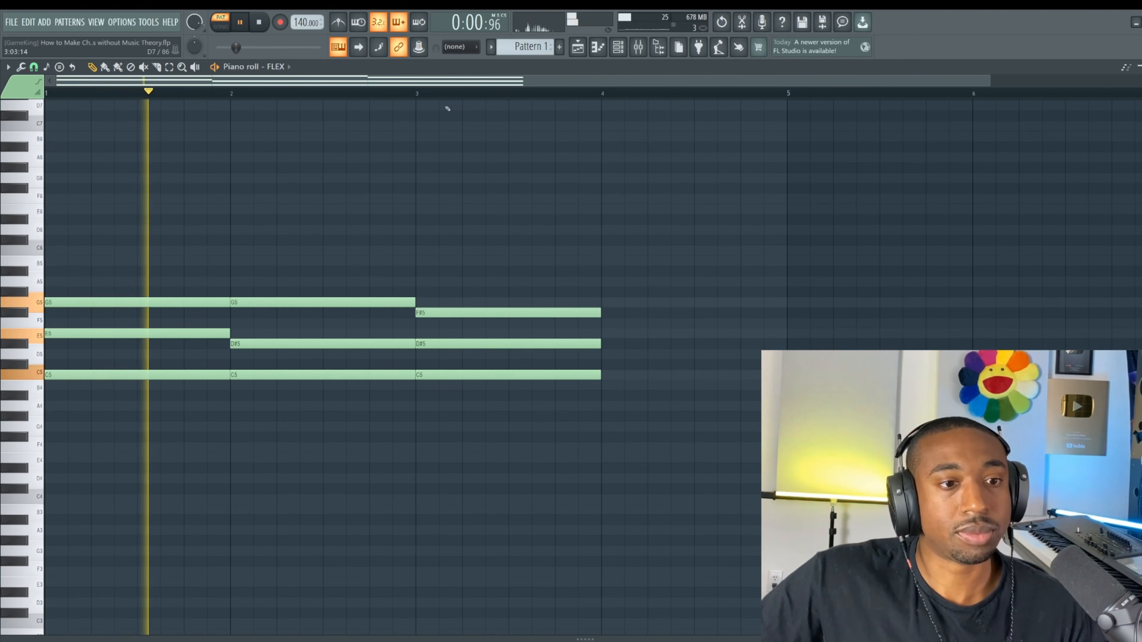
pyautogui.scroll(-1, 442, 95)
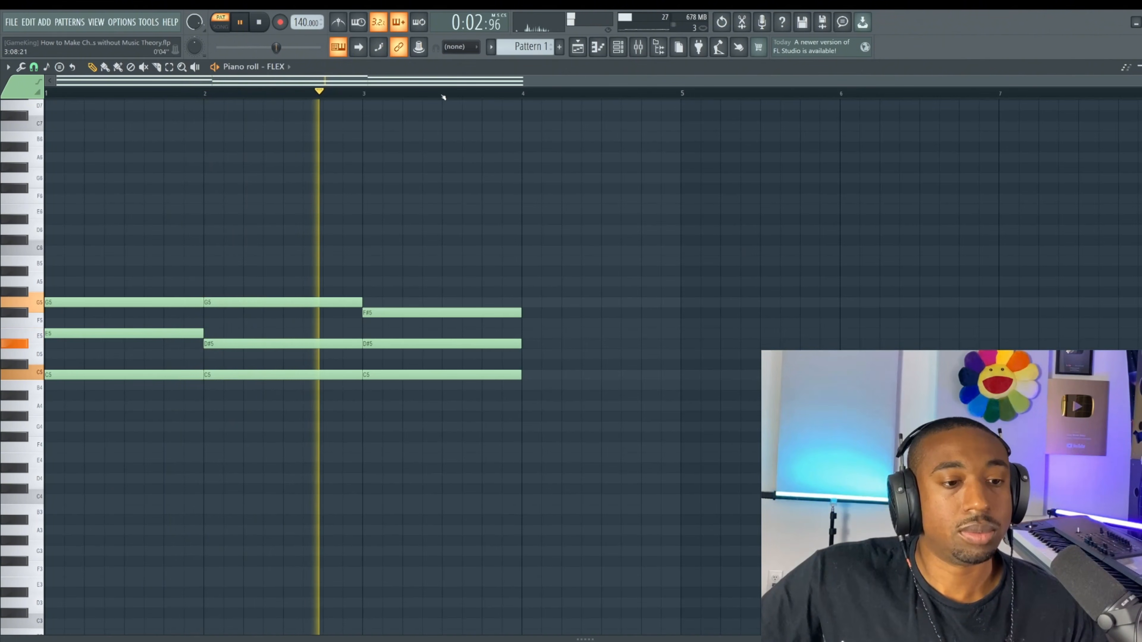
pyautogui.press('space')
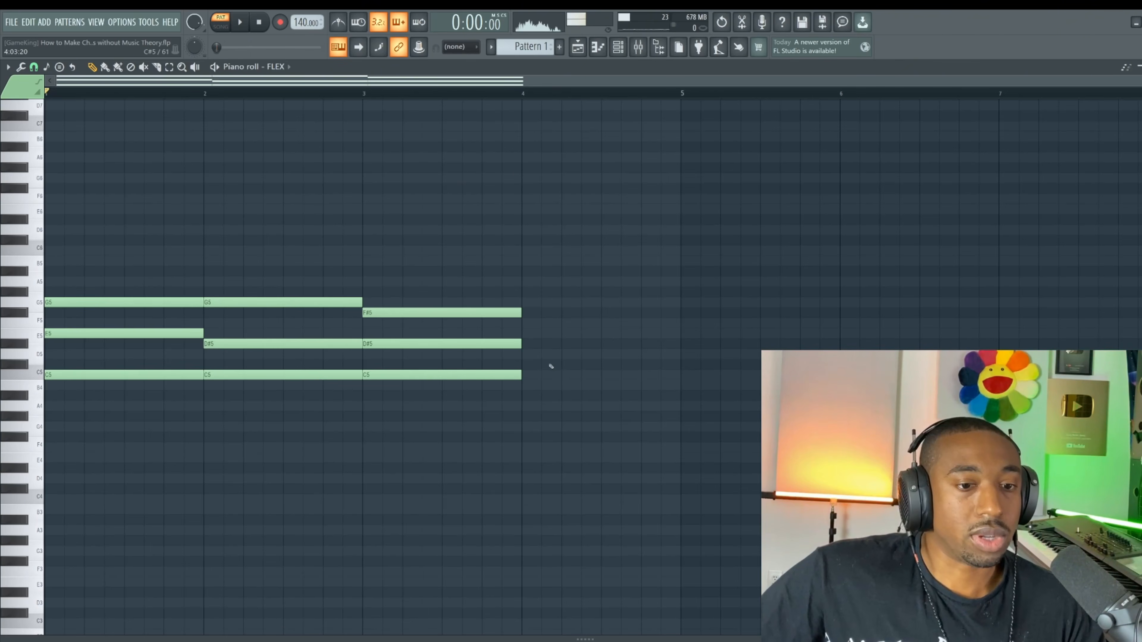
# Step: Build a one-bar augmented chord in bar 4 from the notes C5, E5 and G#5
pyautogui.click(539, 374)
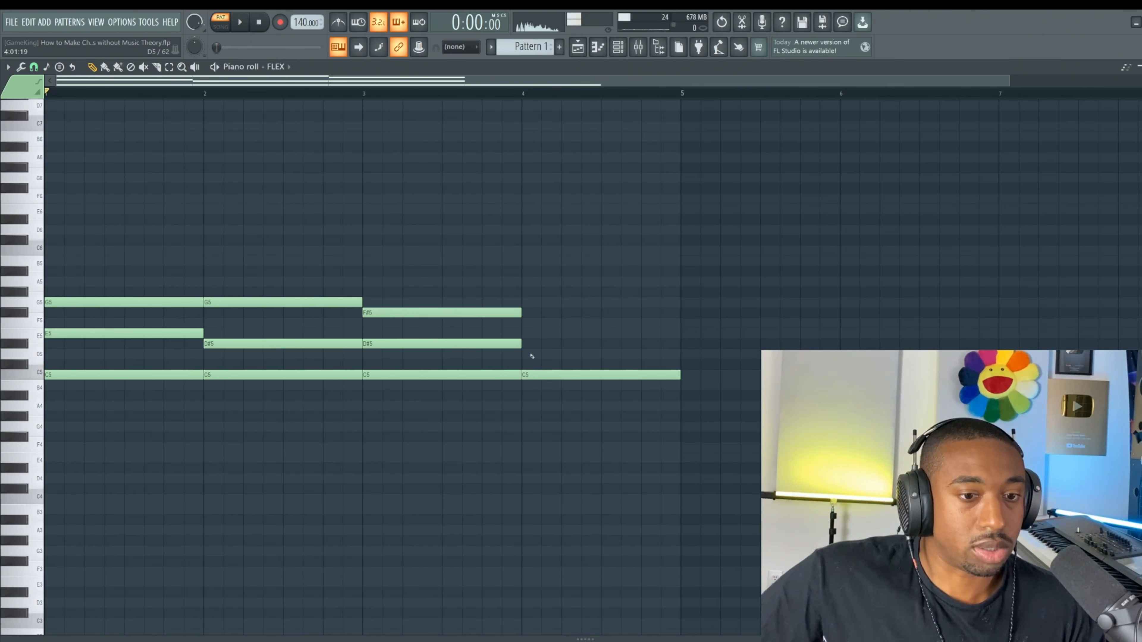
pyautogui.click(523, 333)
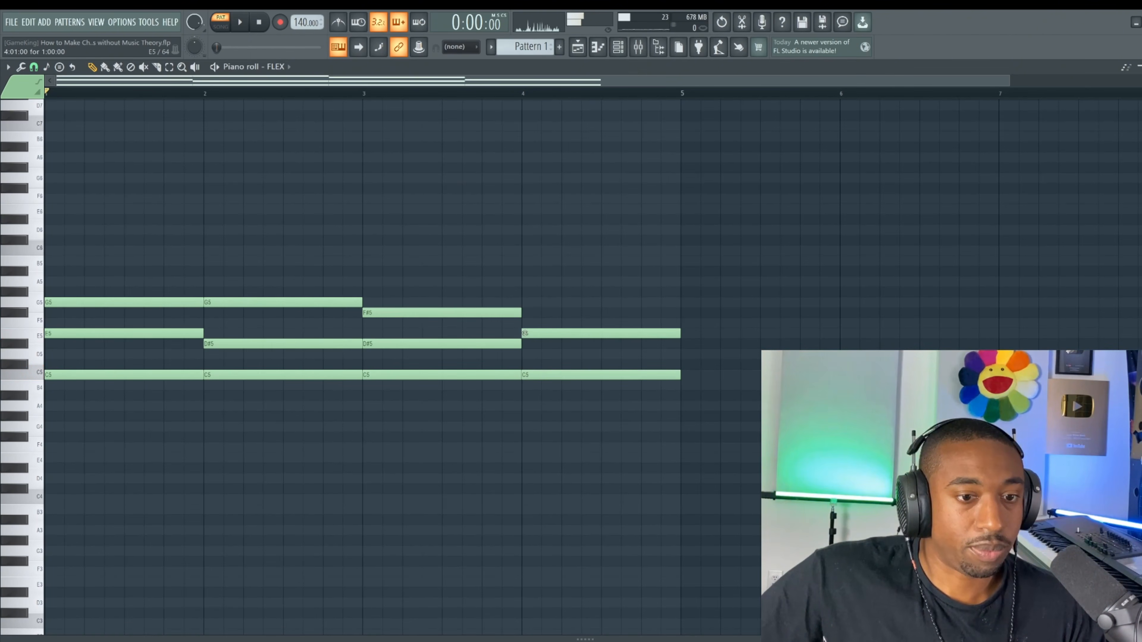
pyautogui.click(529, 292)
# Step: Play the pattern from the start, and play the augmented chord on its own from bar 4
pyautogui.press('space')
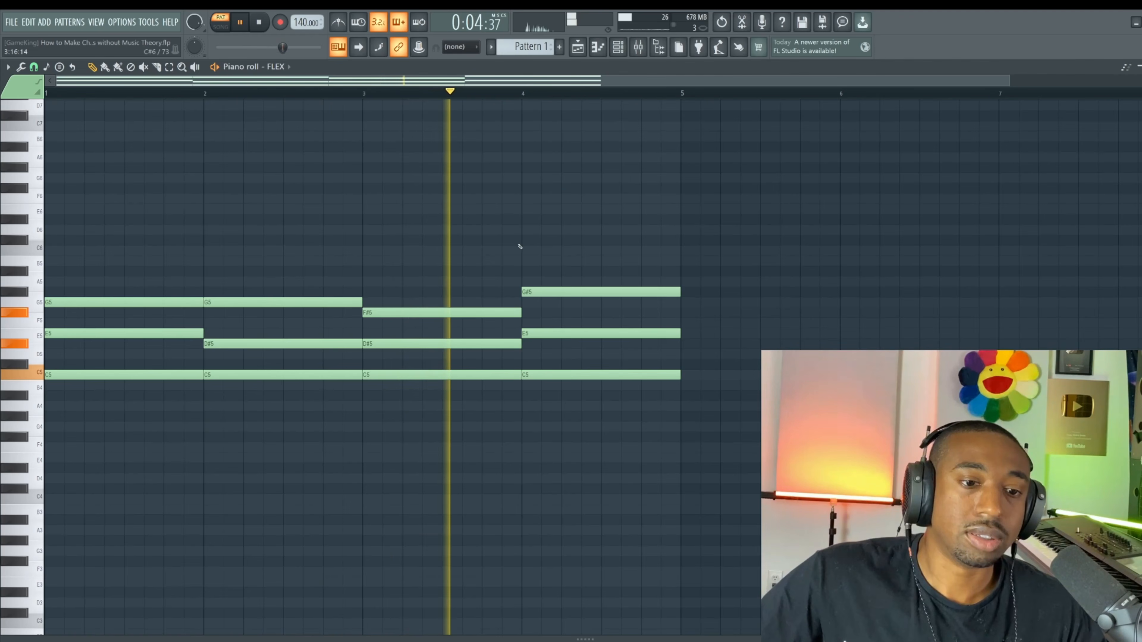
pyautogui.press('space')
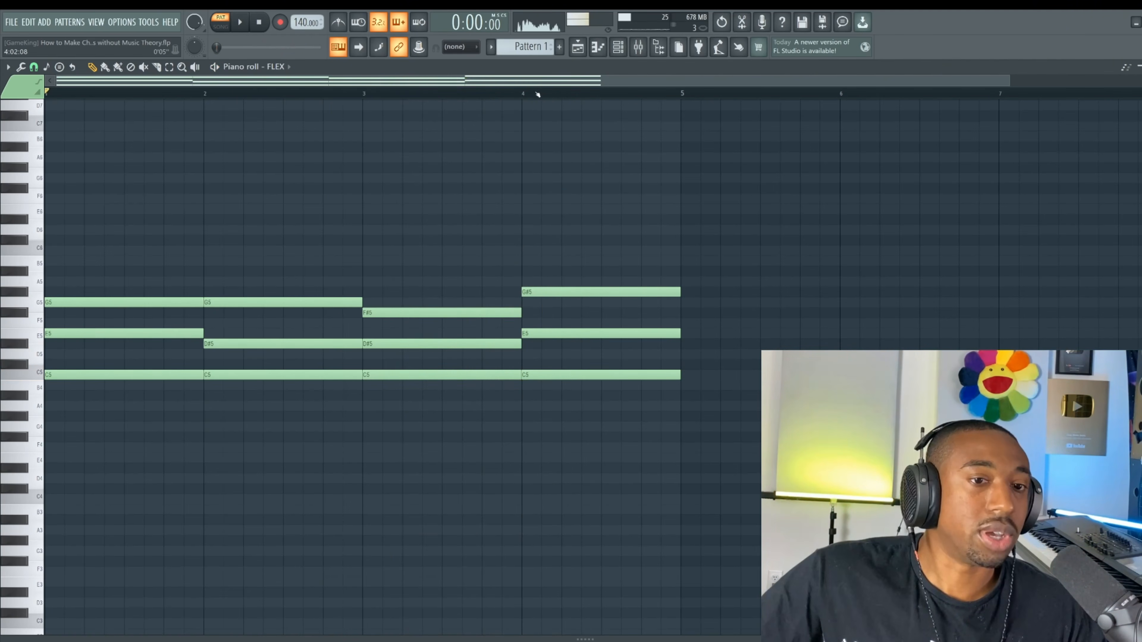
pyautogui.click(525, 95)
pyautogui.press('space')
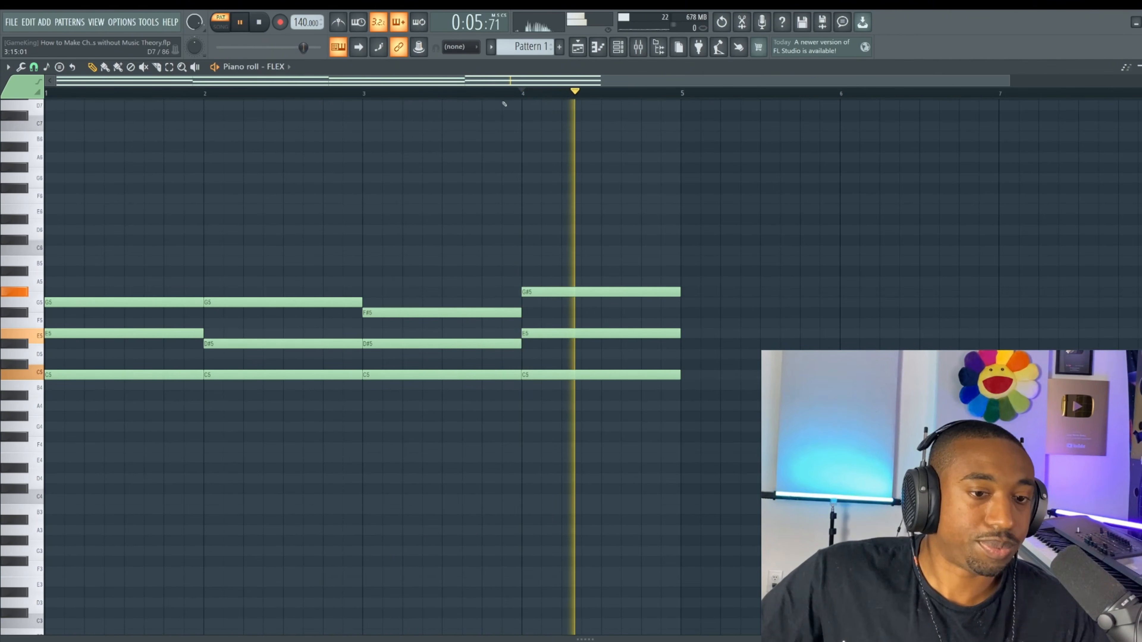
pyautogui.press('space')
# Step: Delete all the notes of the four chords to empty the piano roll
pyautogui.moveTo(660, 204); pyautogui.dragTo(135, 395)
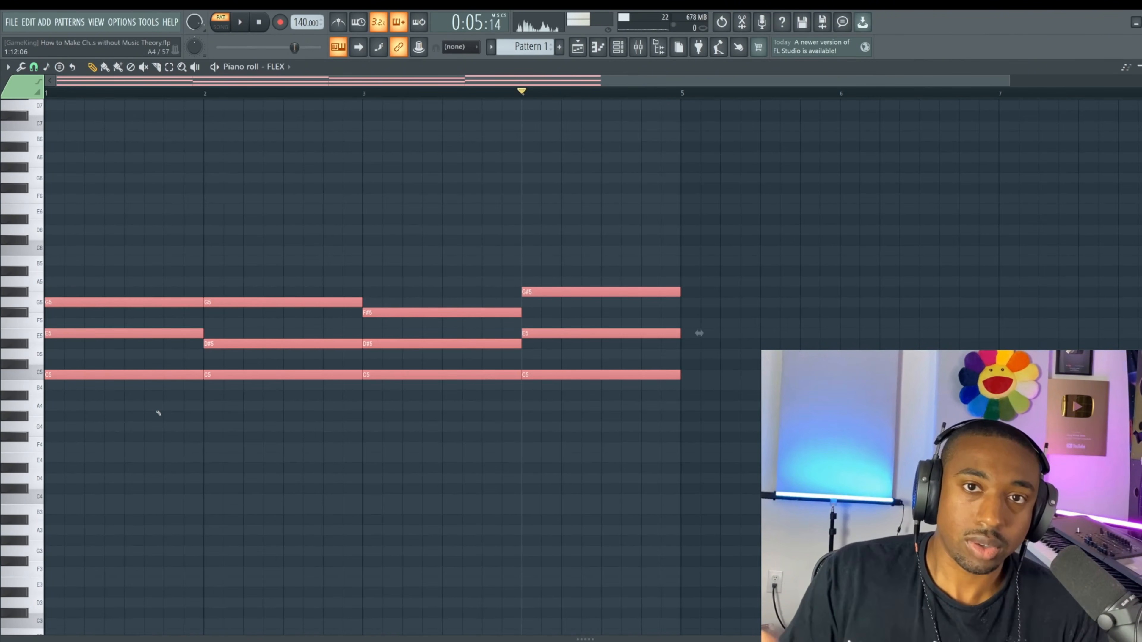
pyautogui.click(588, 419)
pyautogui.rightClick(590, 375)
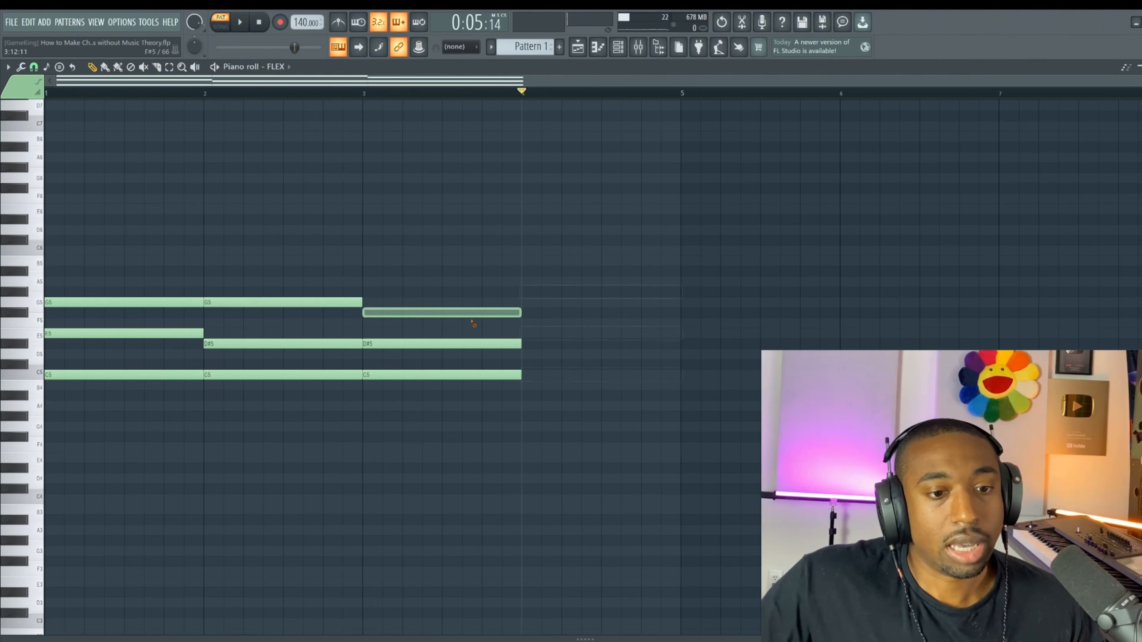
pyautogui.rightClick(468, 344)
pyautogui.rightClick(449, 375)
pyautogui.rightClick(342, 302)
pyautogui.rightClick(337, 344)
pyautogui.rightClick(332, 375)
pyautogui.rightClick(196, 302)
pyautogui.rightClick(193, 333)
pyautogui.rightClick(191, 375)
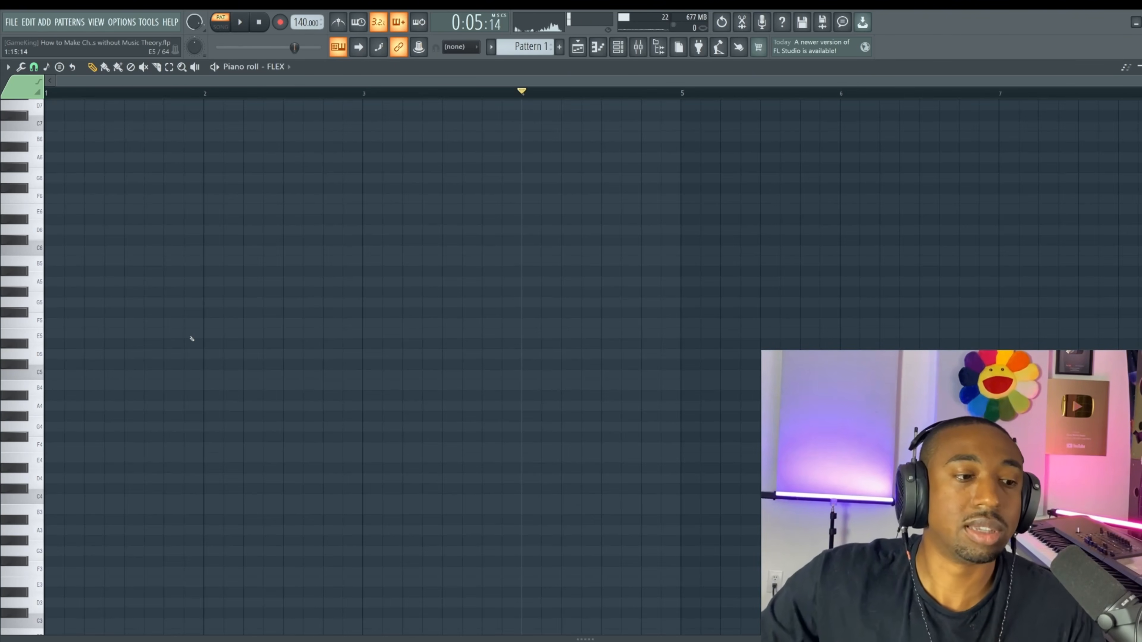
# Step: Place a one-bar C5 note in bar 1, lower it an octave to C4 and audition that pitch
pyautogui.click(67, 381)
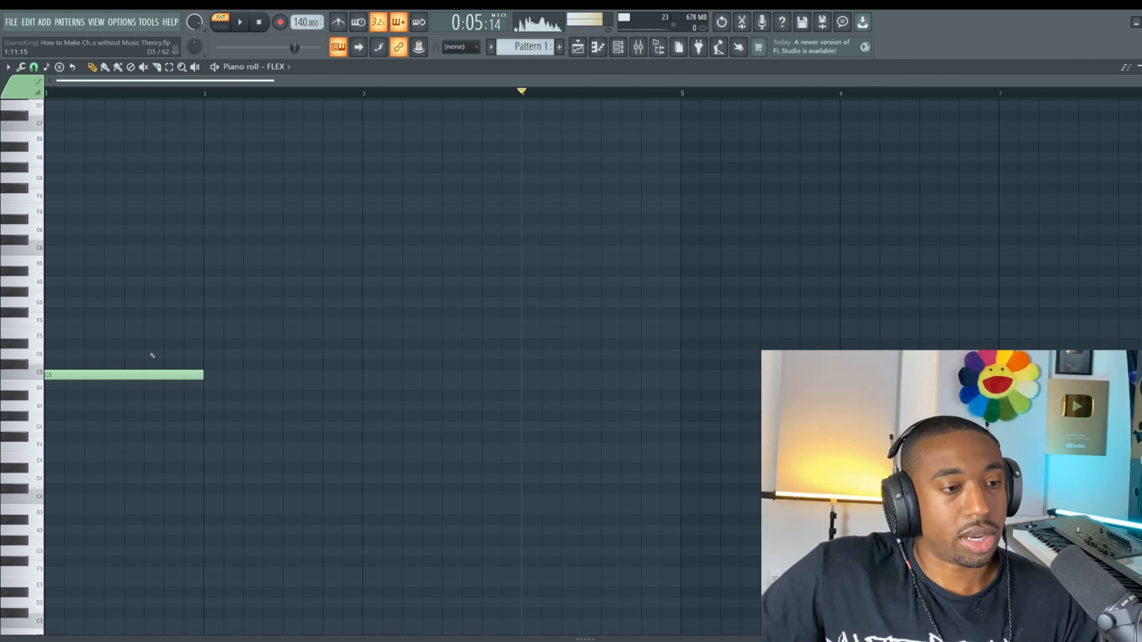
pyautogui.hotkey('ctrl', 'Down')
pyautogui.scroll(-3, 129, 353)
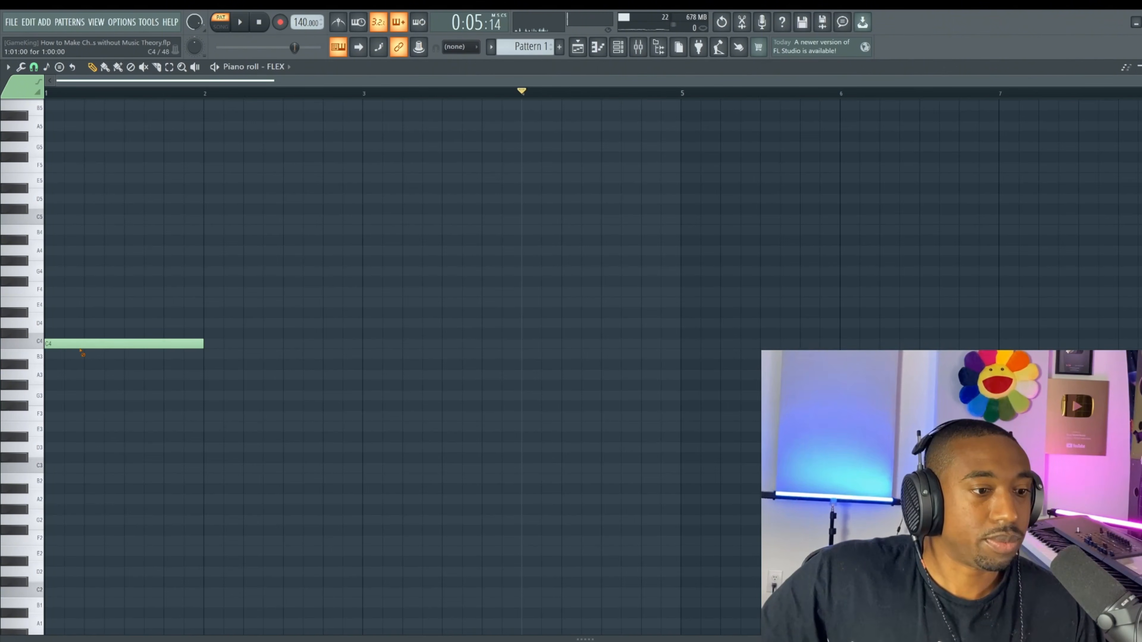
pyautogui.click(30, 344)
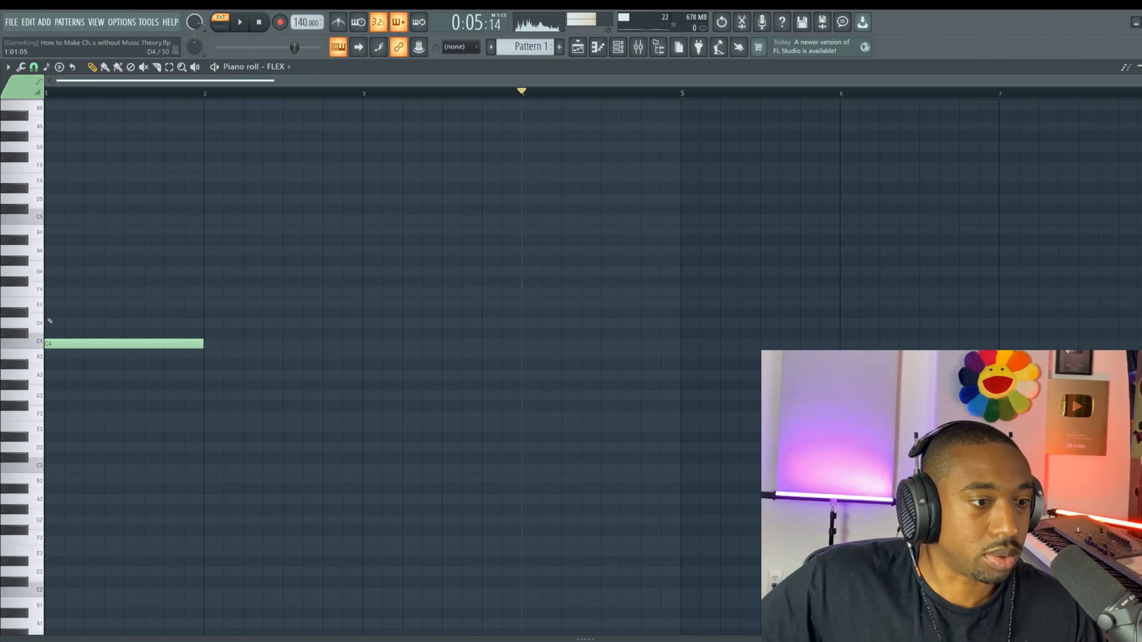
# Step: Stack one-bar notes D#4, G4, A#4 and D5 above the C4 in bar 1 to make a five-note chord
pyautogui.click(48, 314)
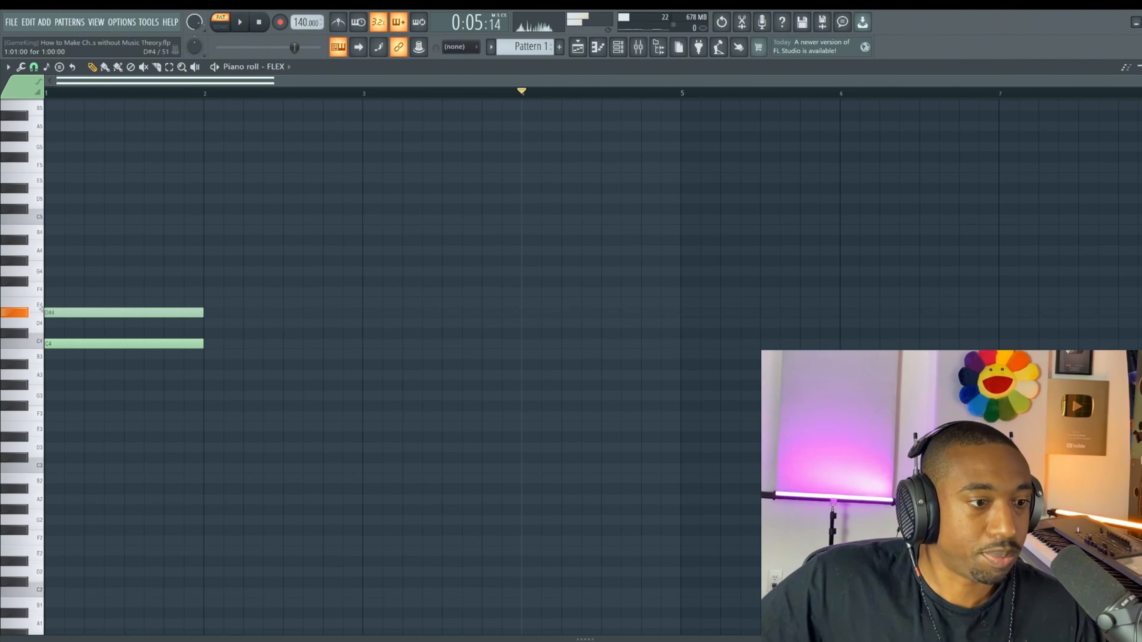
pyautogui.click(59, 272)
pyautogui.click(54, 241)
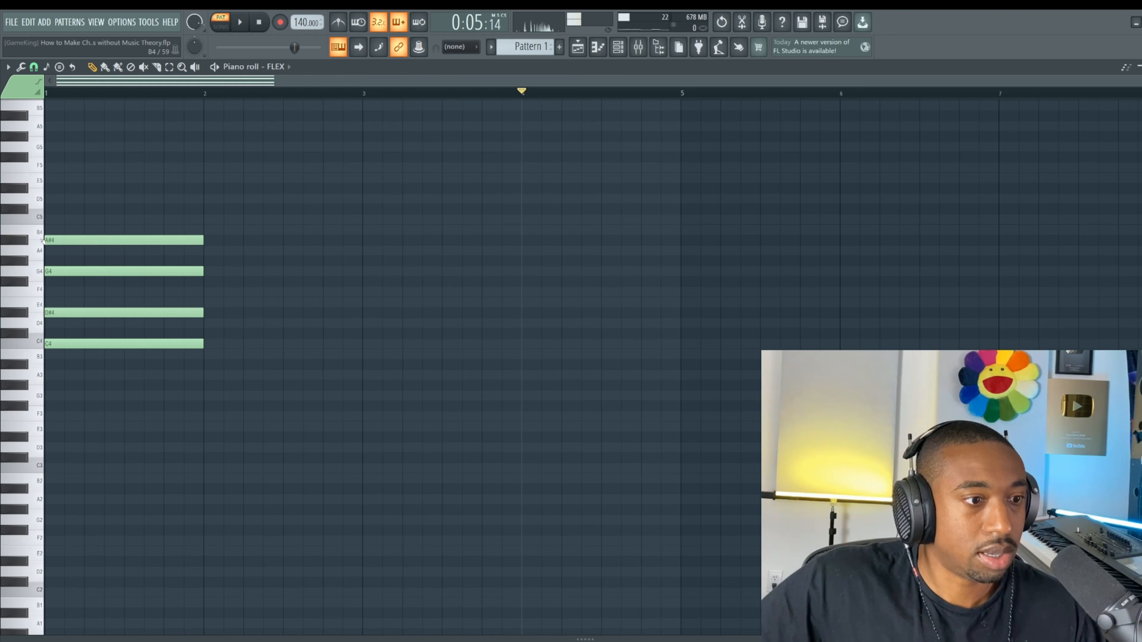
pyautogui.click(51, 199)
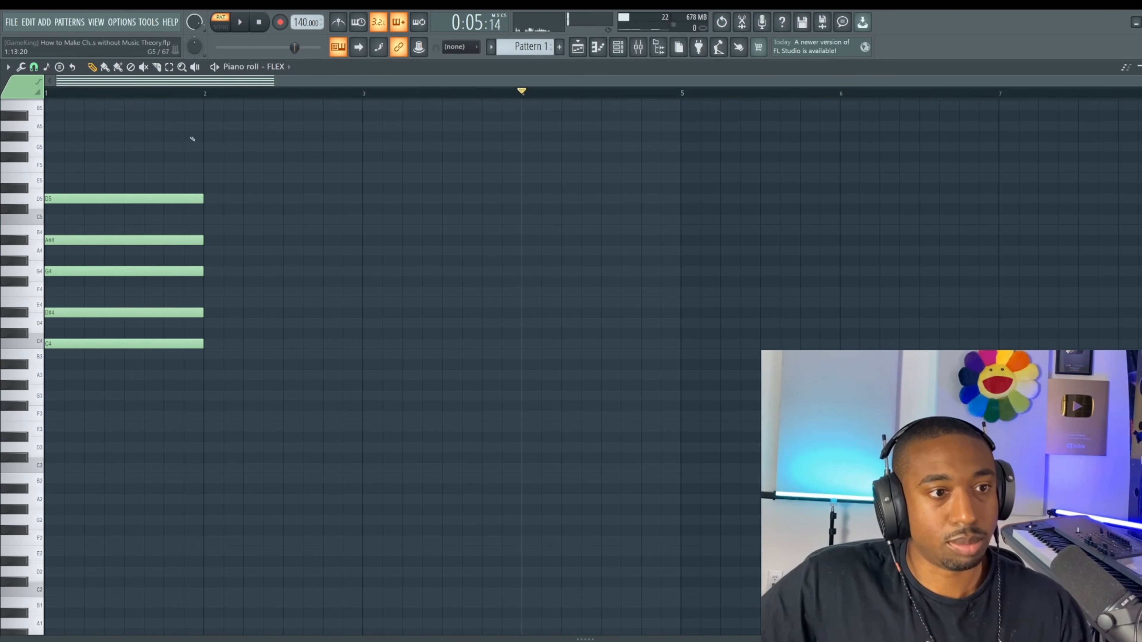
# Step: Play back the five-note chord in bar 1 twice
pyautogui.press('space')
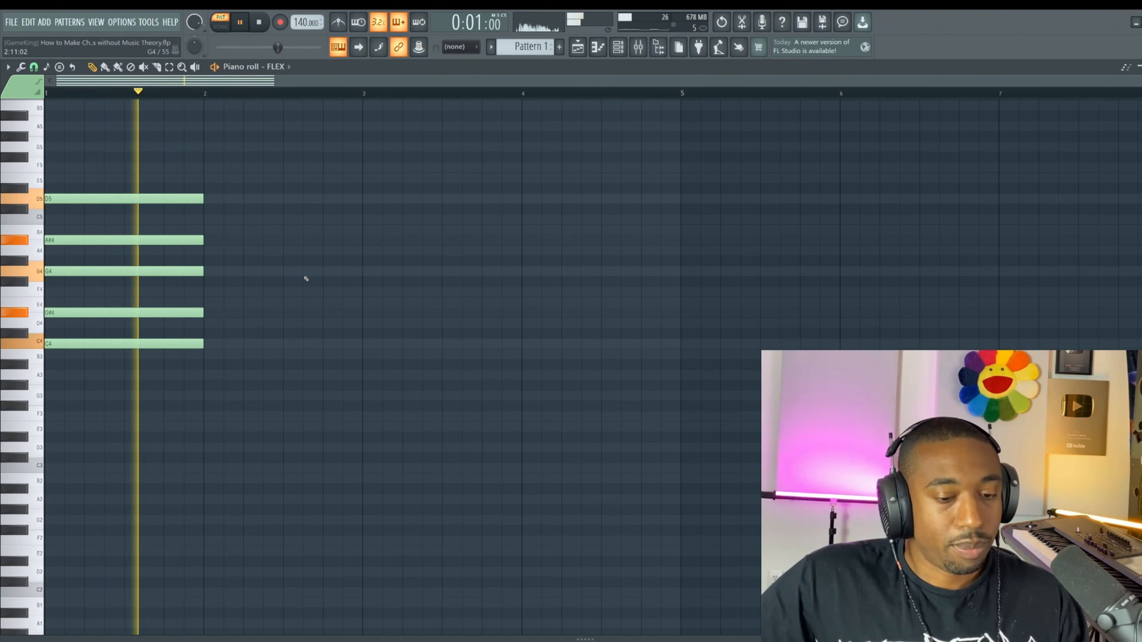
pyautogui.press('space')
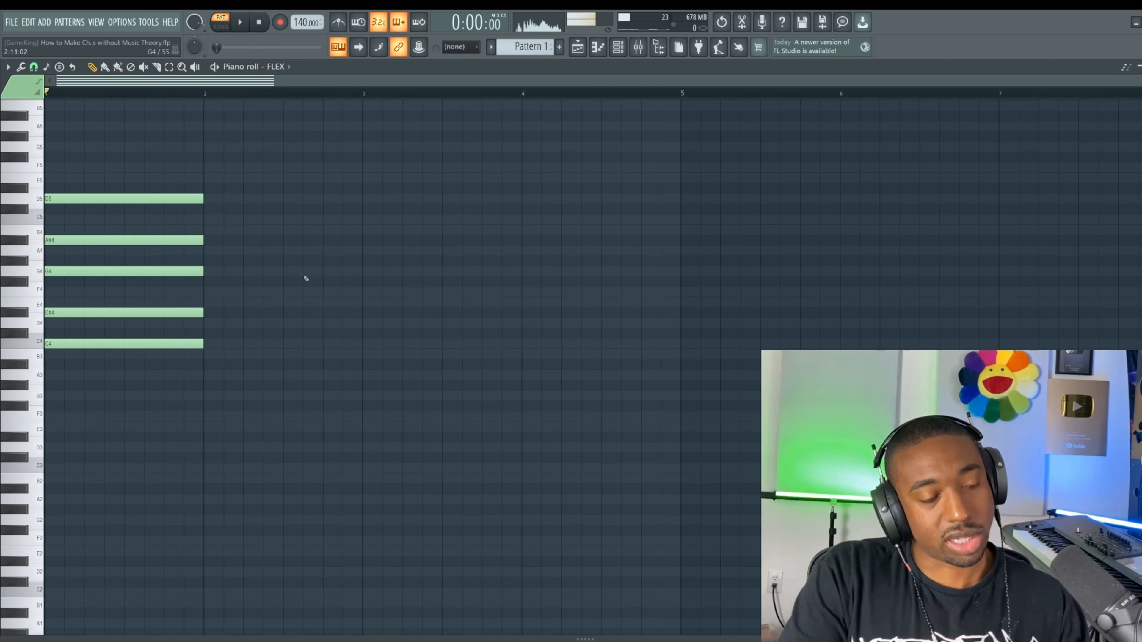
pyautogui.press('space')
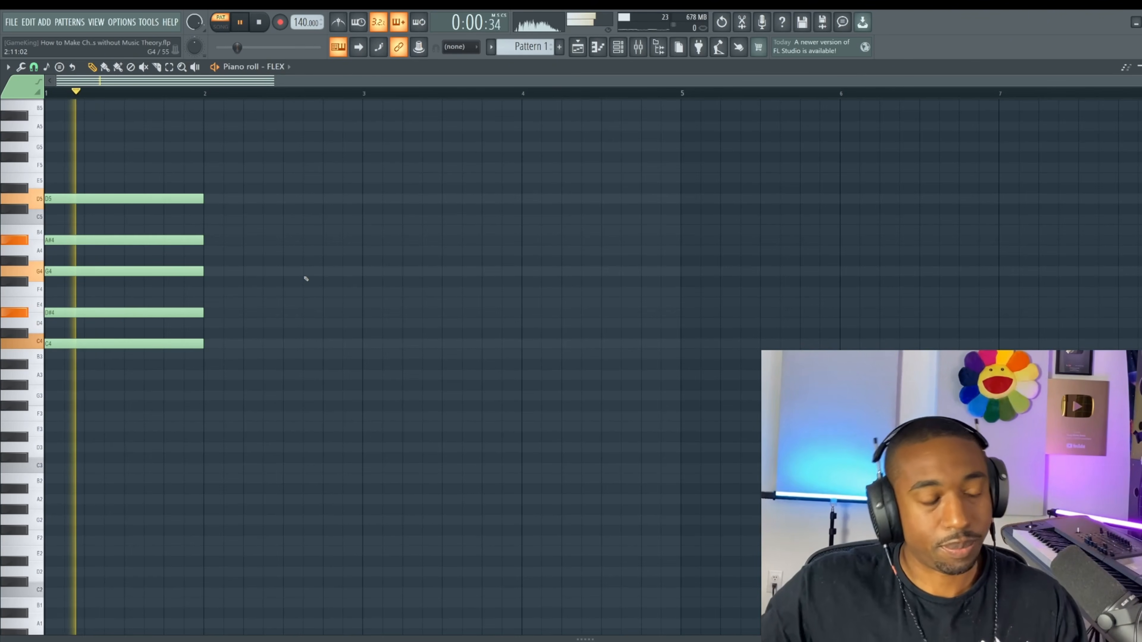
pyautogui.press('space')
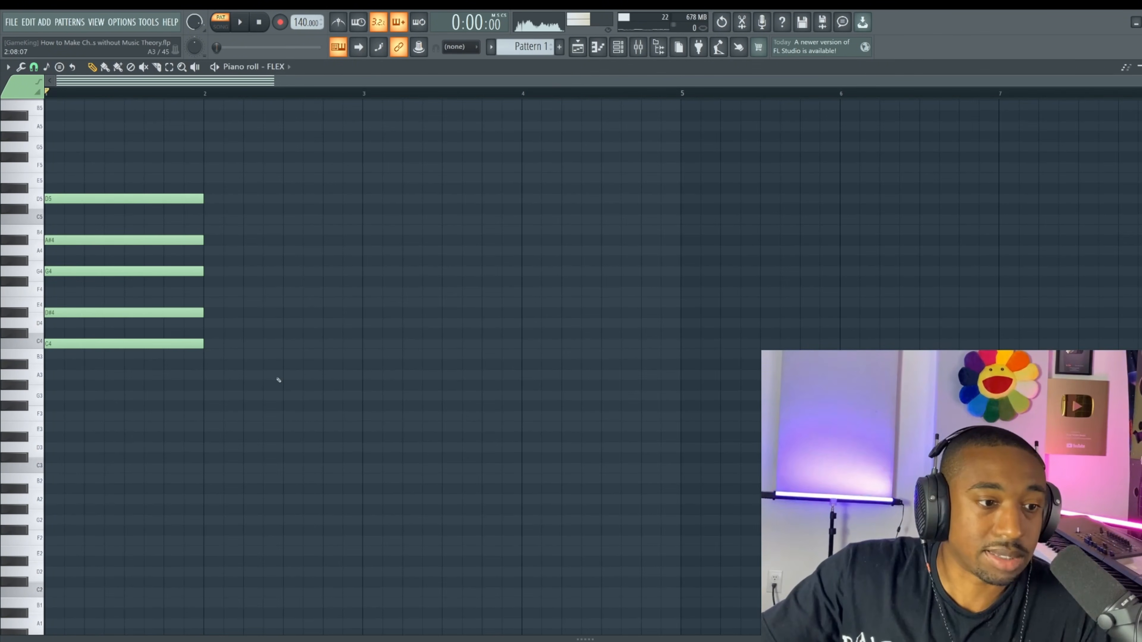
# Step: Lay out the C major scale in bar 2 as stacked one-bar notes C4, D4, E4, F4, G4, A4, B4 and C5
pyautogui.click(239, 342)
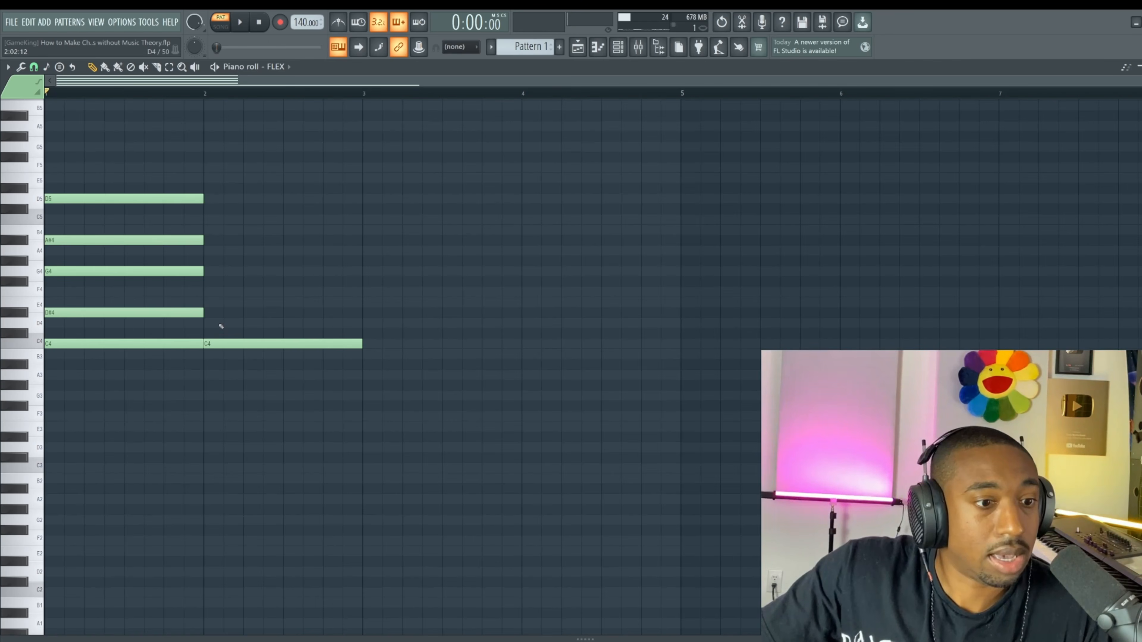
pyautogui.moveTo(221, 325); pyautogui.dragTo(208, 323)
pyautogui.click(204, 301)
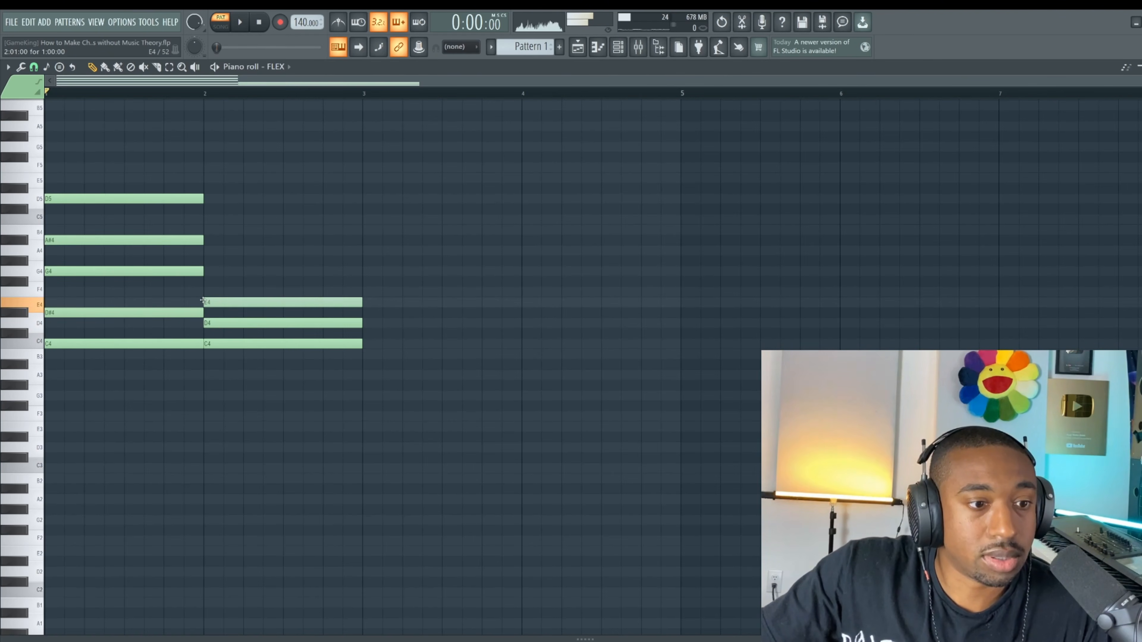
pyautogui.click(204, 292)
pyautogui.click(205, 271)
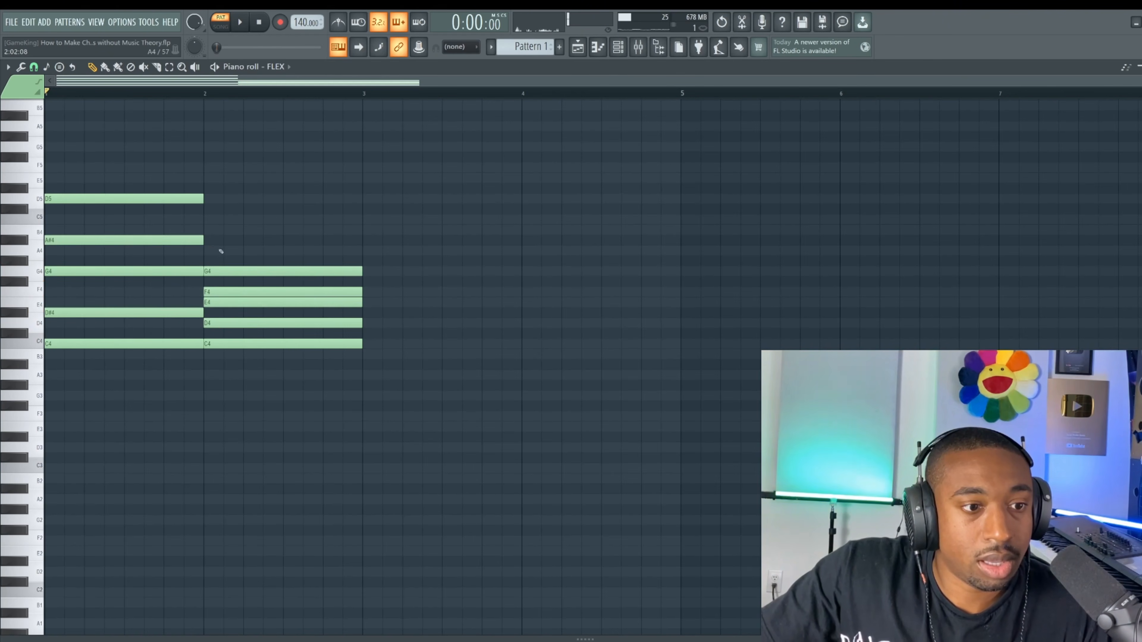
pyautogui.click(221, 251)
pyautogui.click(219, 230)
pyautogui.click(210, 219)
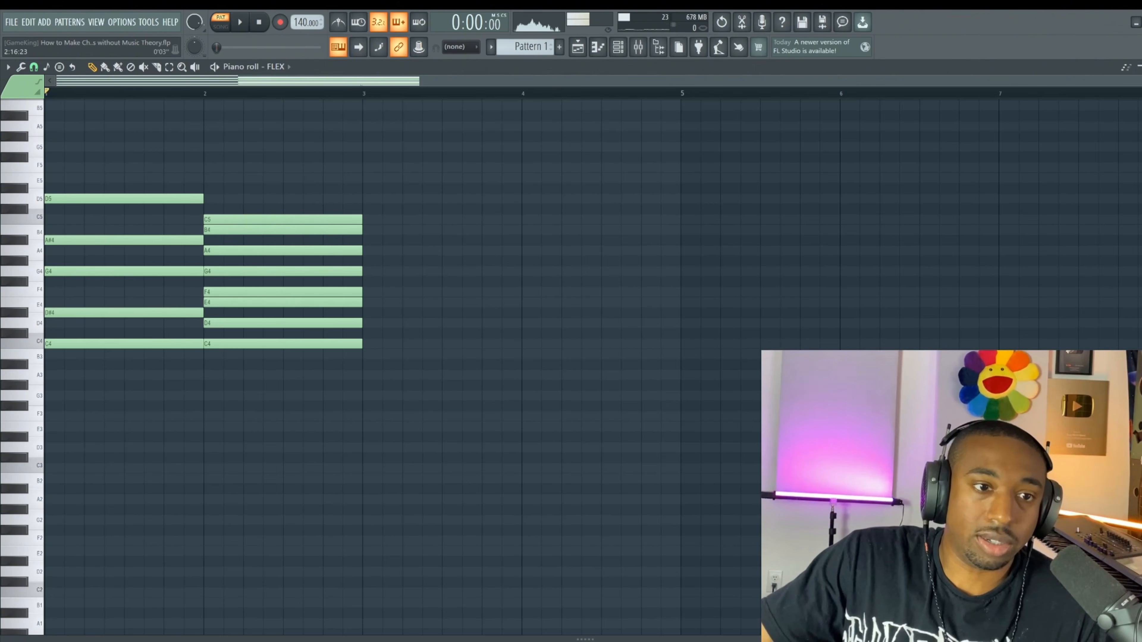
# Step: Highlight the bar 1 chord's notes and its C4 root, and play the pattern back
pyautogui.moveTo(162, 358); pyautogui.dragTo(145, 193)
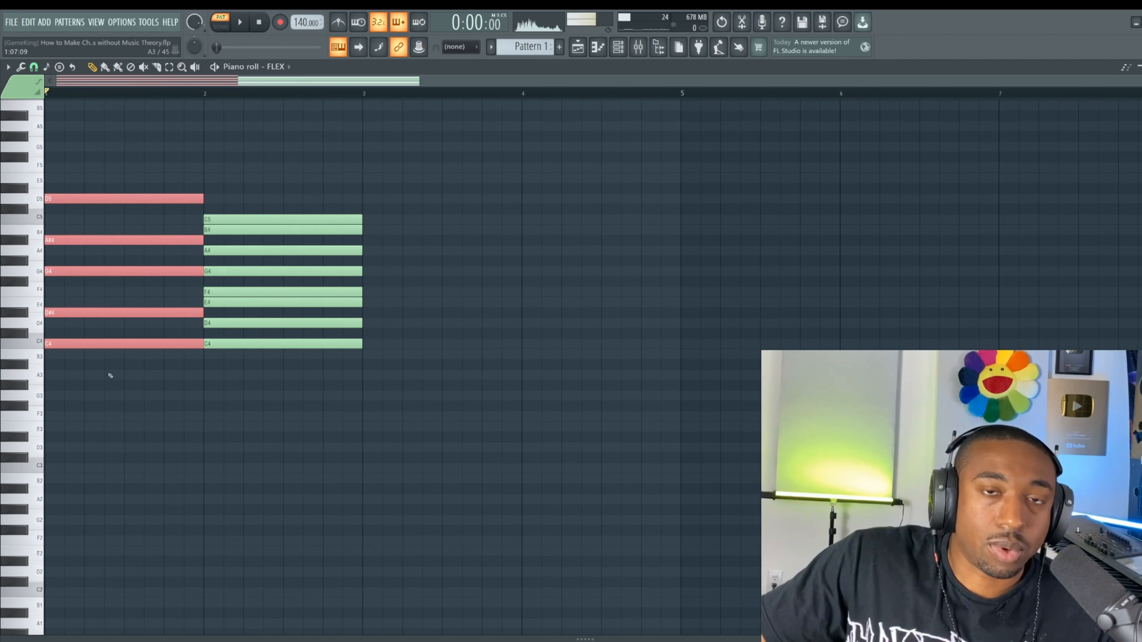
pyautogui.moveTo(107, 365); pyautogui.dragTo(97, 326)
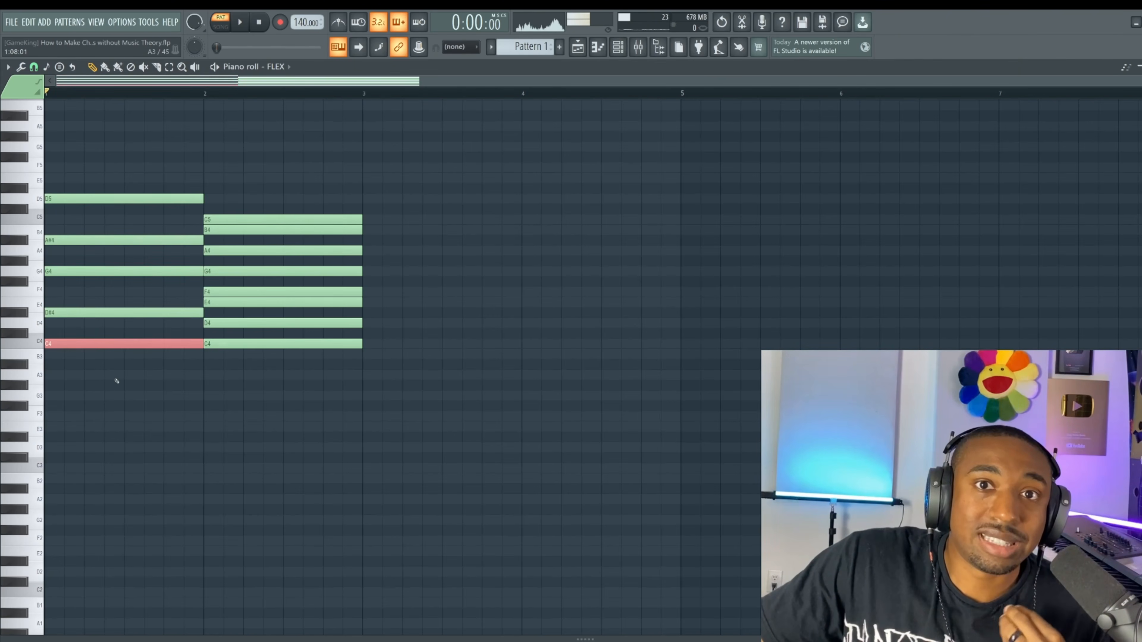
pyautogui.keyDown('ctrl'); pyautogui.click(118, 403); pyautogui.keyUp('ctrl')
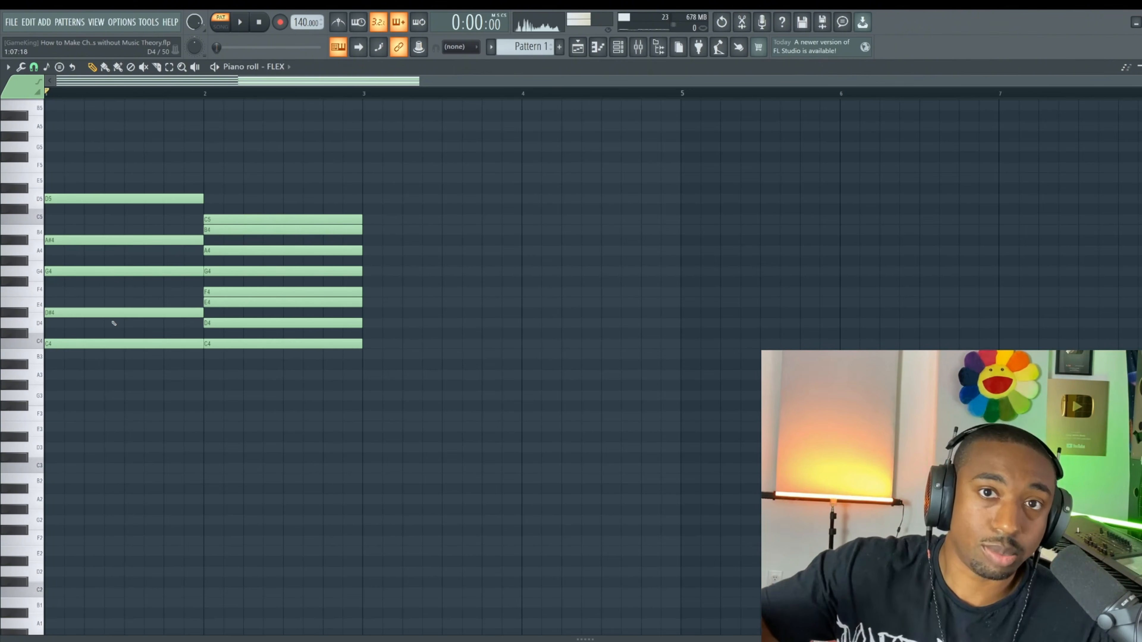
pyautogui.press('space')
pyautogui.press('space')
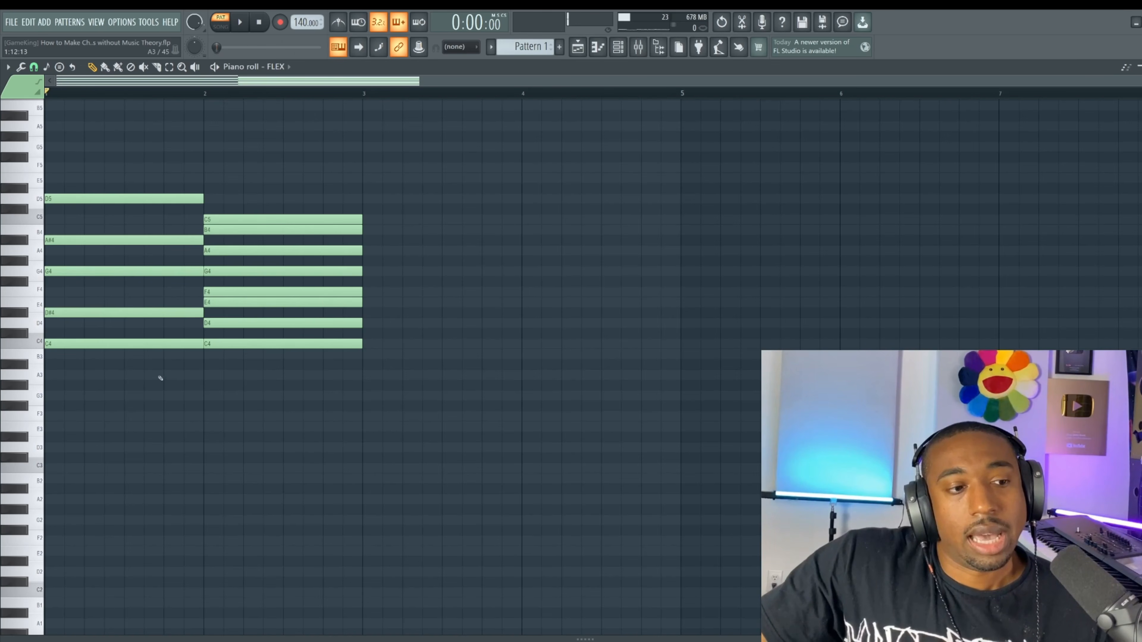
# Step: Compare the bar 1 chord with the C4 root of the scale in bar 2
pyautogui.moveTo(152, 379); pyautogui.dragTo(103, 197)
pyautogui.moveTo(261, 370); pyautogui.dragTo(245, 332)
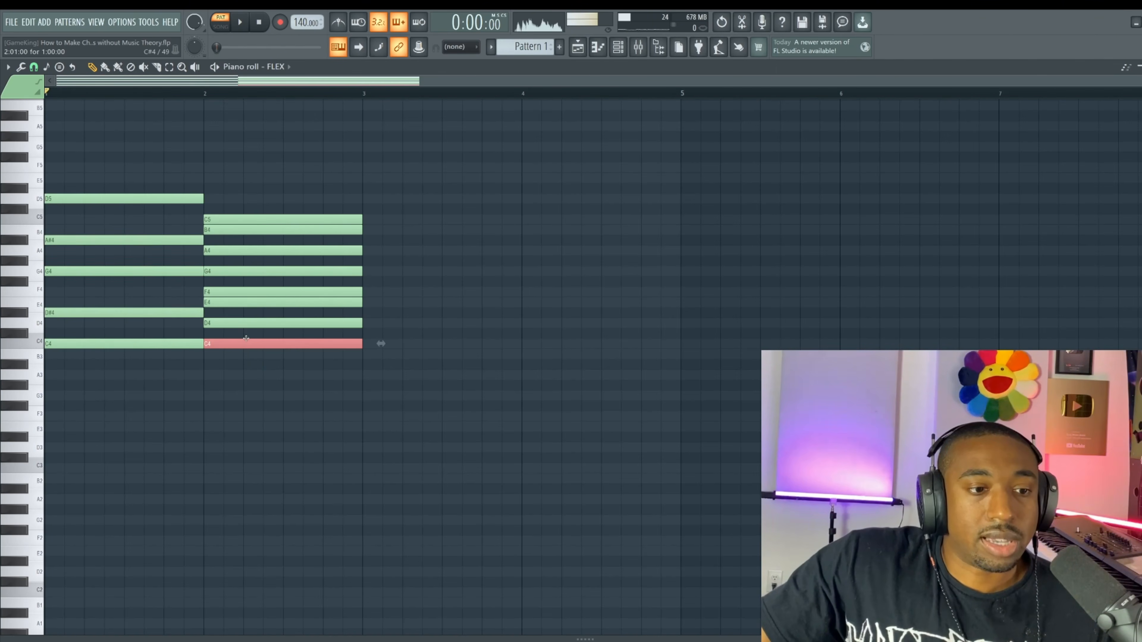
pyautogui.keyDown('ctrl'); pyautogui.click(311, 374); pyautogui.keyUp('ctrl')
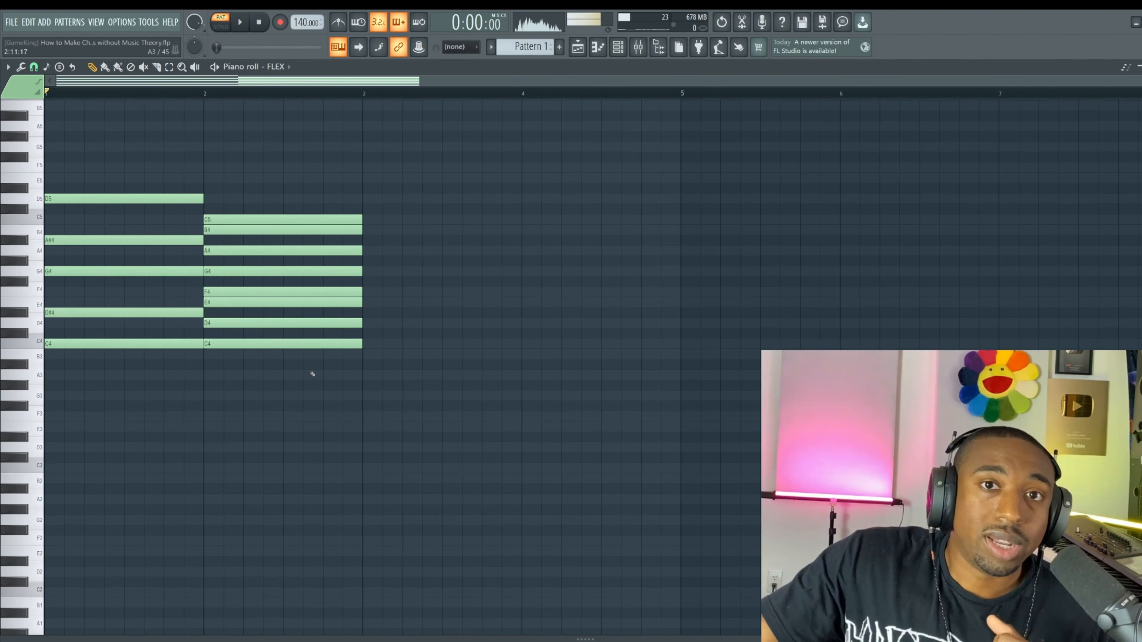
# Step: Place one-bar C4 and D4 notes in bar 3, highlight them to compare their positions, and delete both
pyautogui.click(377, 345)
pyautogui.click(360, 323)
pyautogui.moveTo(360, 323); pyautogui.dragTo(380, 323)
pyautogui.moveTo(378, 310); pyautogui.dragTo(386, 367)
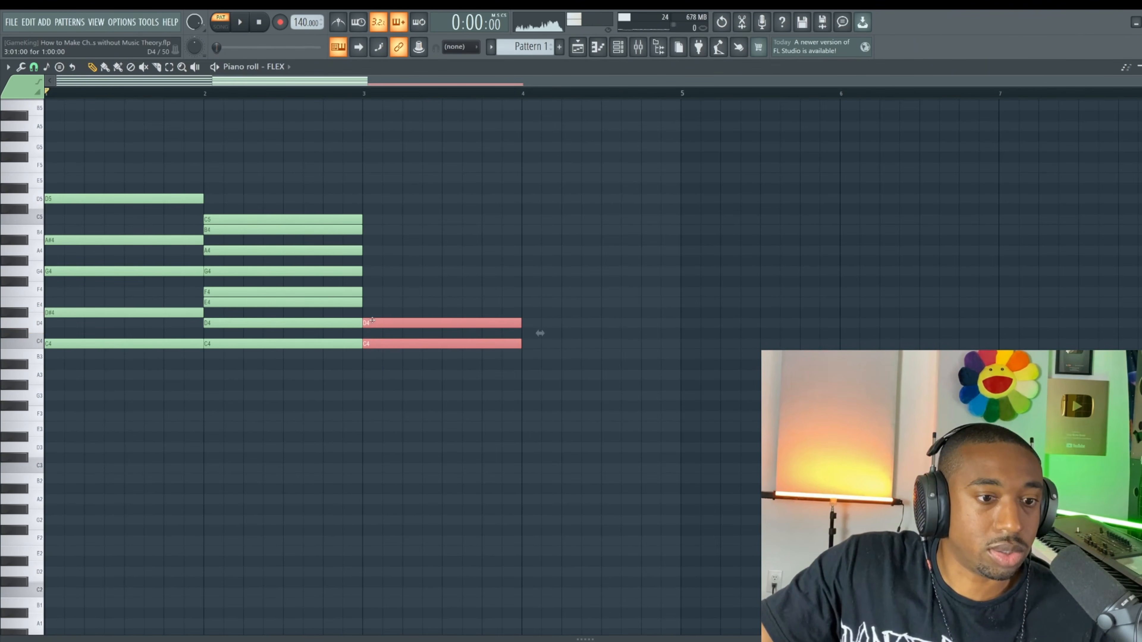
pyautogui.click(386, 344)
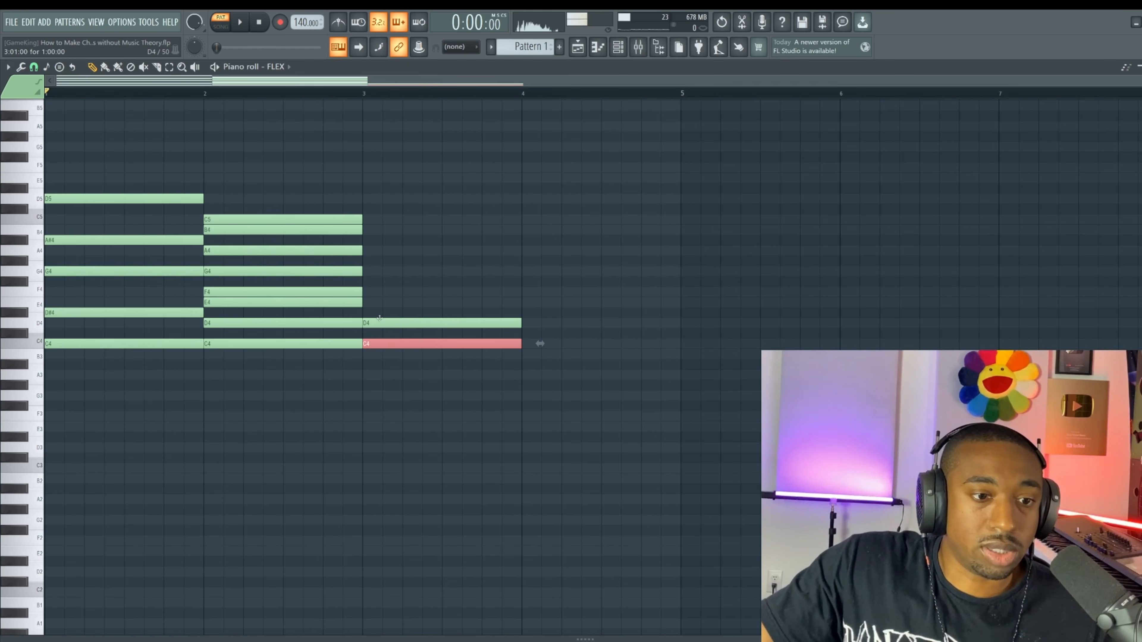
pyautogui.click(381, 322)
pyautogui.rightClick(402, 324)
pyautogui.rightClick(407, 345)
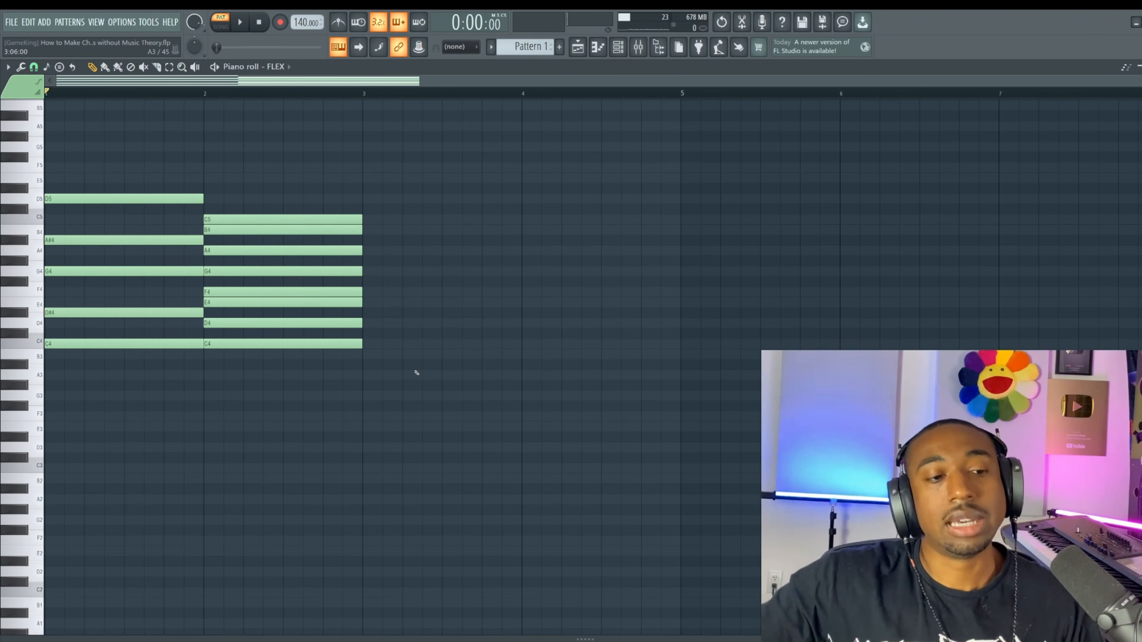
# Step: Highlight the scale notes in bar 2 and clear the selection
pyautogui.moveTo(418, 371); pyautogui.dragTo(205, 142)
pyautogui.click(414, 277)
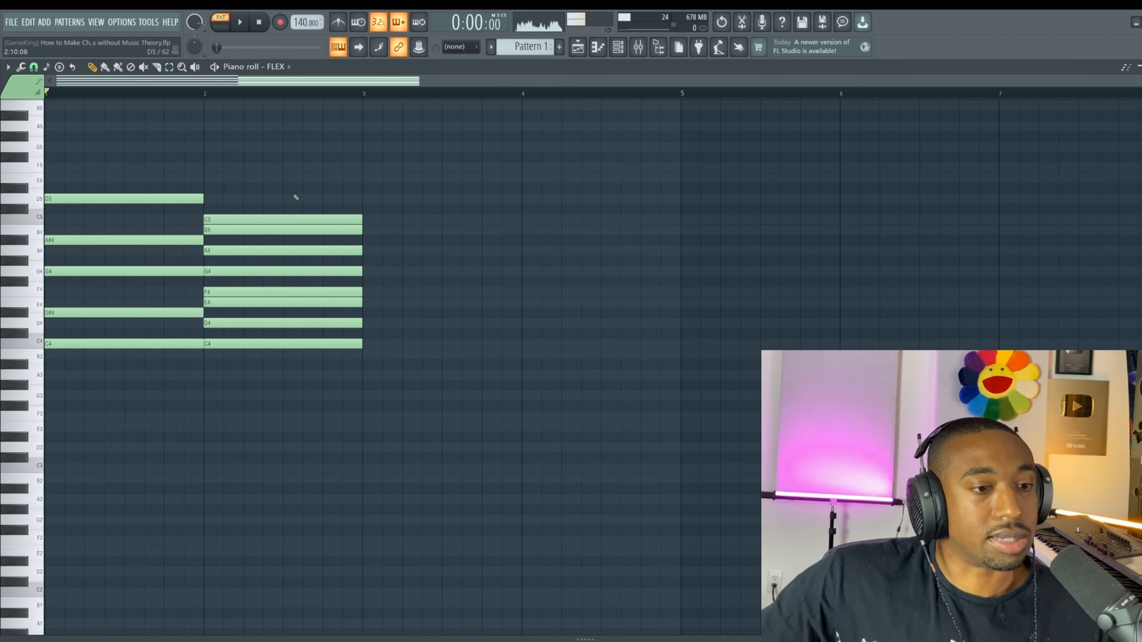
# Step: Compare the scale notes in bar 2 with the five-note chord in bar 1, and play the pattern back
pyautogui.moveTo(296, 197); pyautogui.dragTo(326, 428)
pyautogui.moveTo(349, 367); pyautogui.dragTo(285, 161)
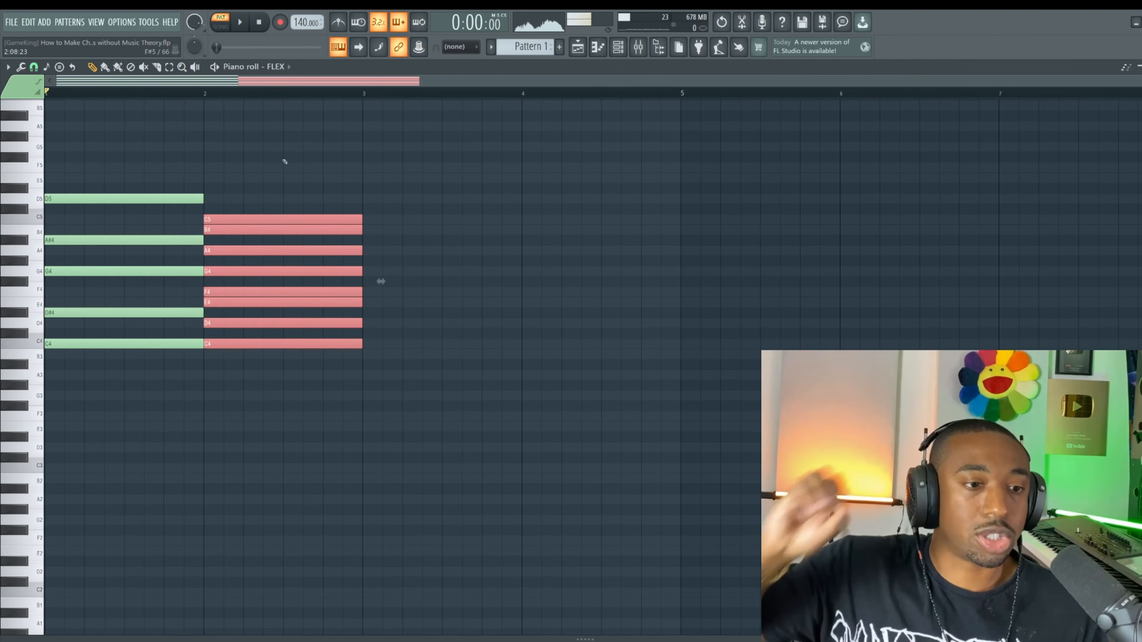
pyautogui.click(284, 161)
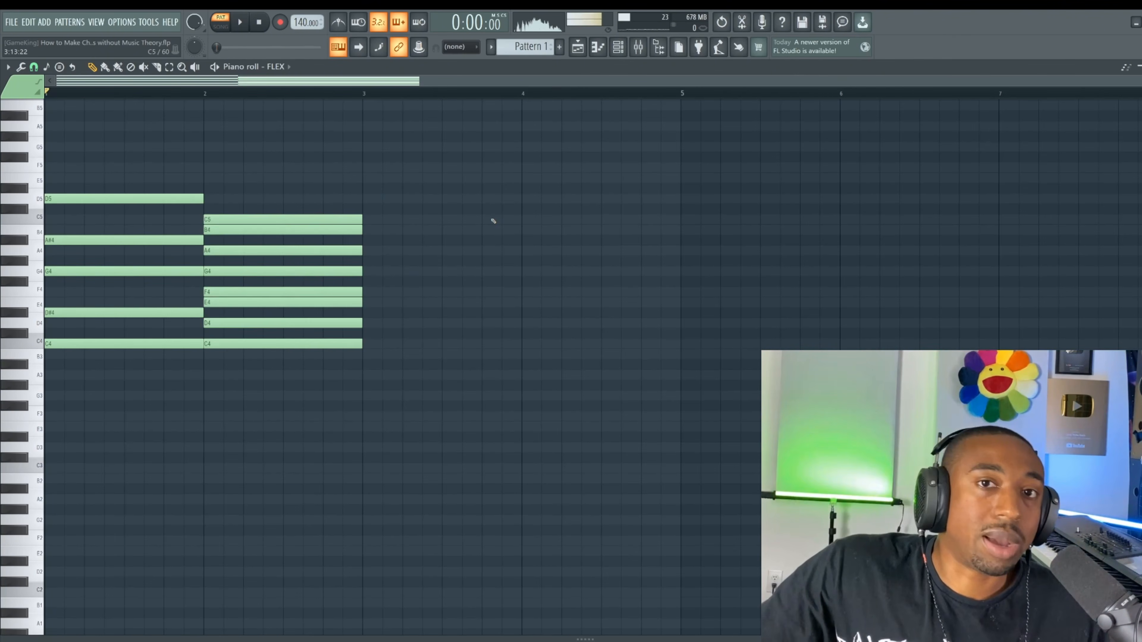
pyautogui.moveTo(399, 194); pyautogui.dragTo(337, 447)
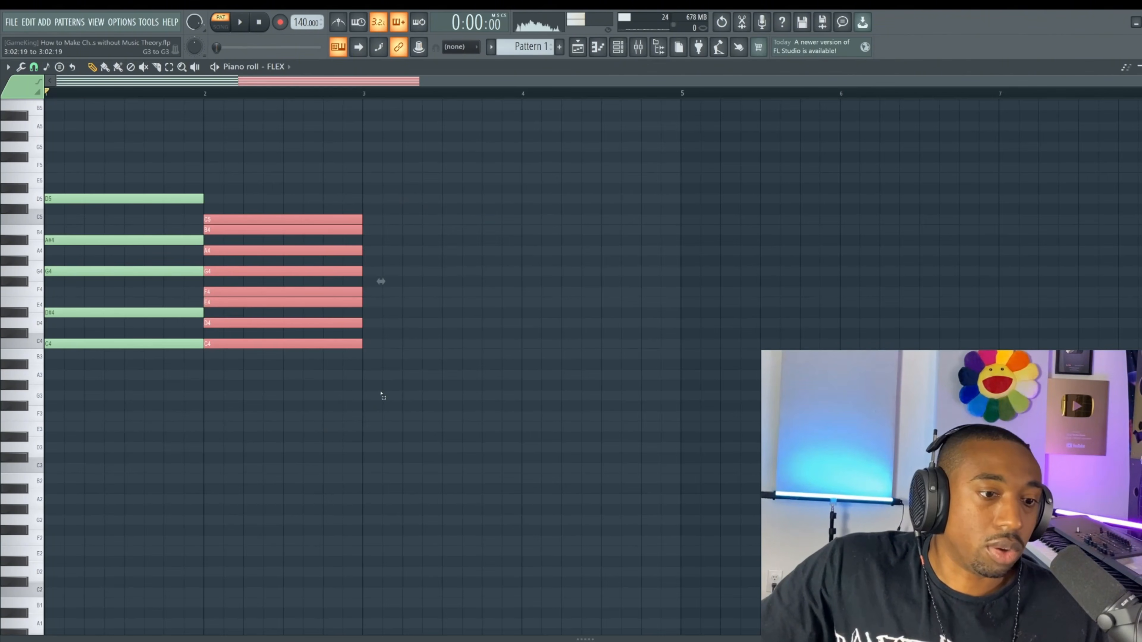
pyautogui.moveTo(385, 399); pyautogui.dragTo(264, 144)
pyautogui.click(245, 407)
pyautogui.moveTo(129, 390); pyautogui.dragTo(86, 172)
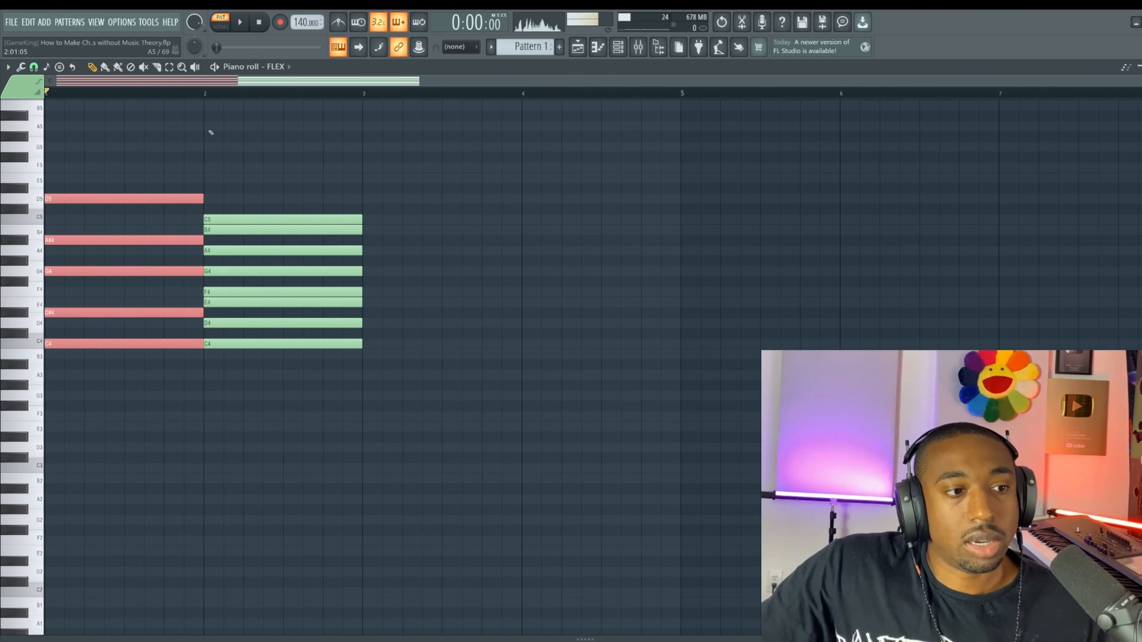
pyautogui.keyDown('ctrl'); pyautogui.click(212, 132); pyautogui.keyUp('ctrl')
pyautogui.press('space')
pyautogui.press('space')
# Step: Delete all the scale notes in bar 2 and copy the bar 1 chord's C4 root into bar 2
pyautogui.moveTo(258, 142); pyautogui.dragTo(277, 395)
pyautogui.press('Delete')
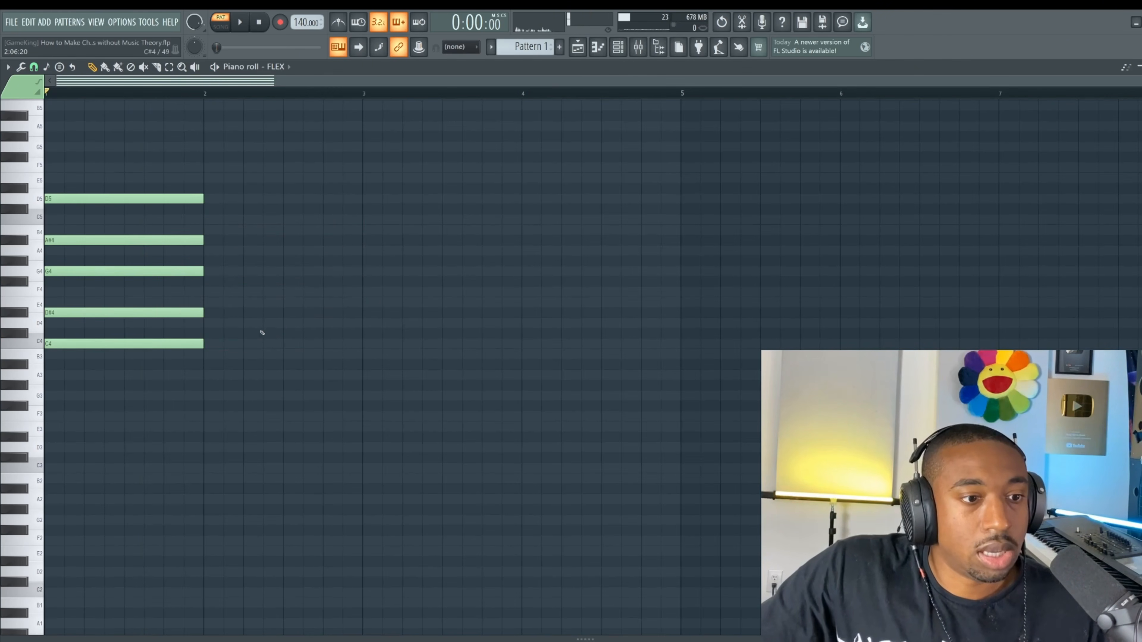
pyautogui.click(180, 338)
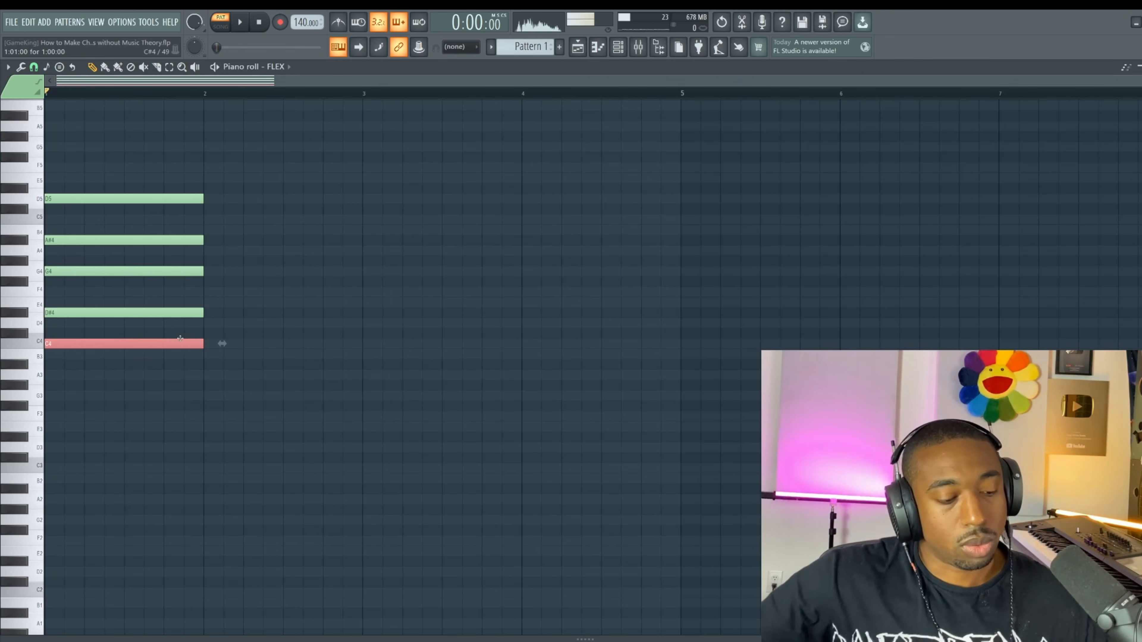
pyautogui.keyDown('shift'); pyautogui.moveTo(145, 344); pyautogui.dragTo(299, 347); pyautogui.keyUp('shift')
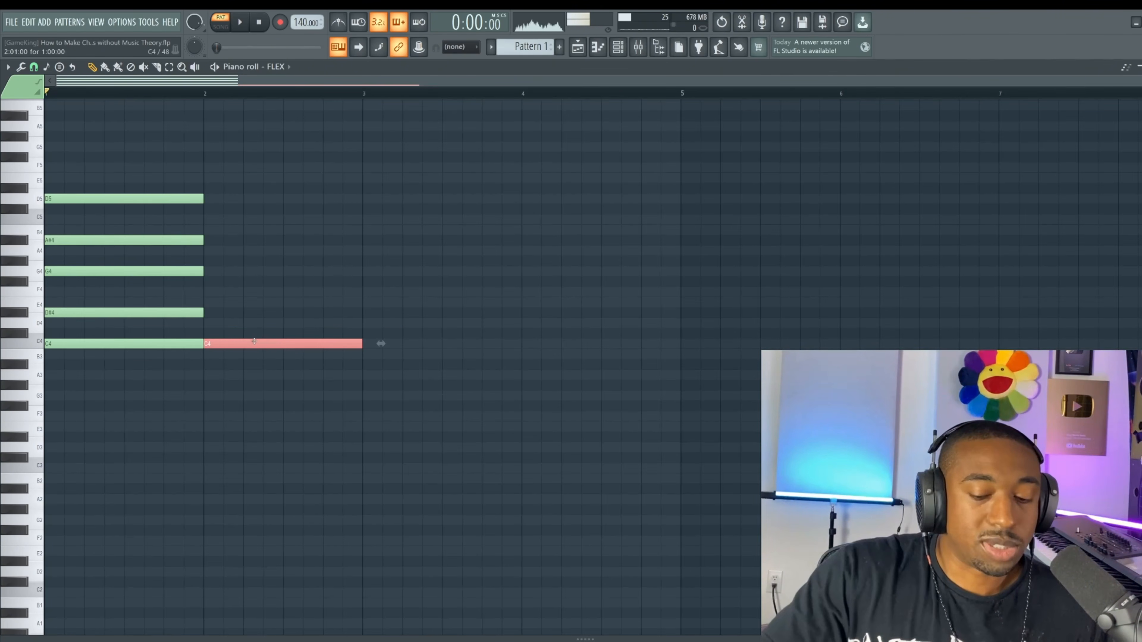
# Step: Duplicate the bar 2 C4 note seven semitones higher to add a G4, keeping the original C4
pyautogui.hotkey('shift', 'Up')
pyautogui.hotkey('shift', 'Up')
pyautogui.hotkey('shift', 'Up')
pyautogui.hotkey('shift', 'Up')
pyautogui.hotkey('shift', 'Up')
pyautogui.hotkey('shift', 'Up')
pyautogui.hotkey('shift', 'Up')
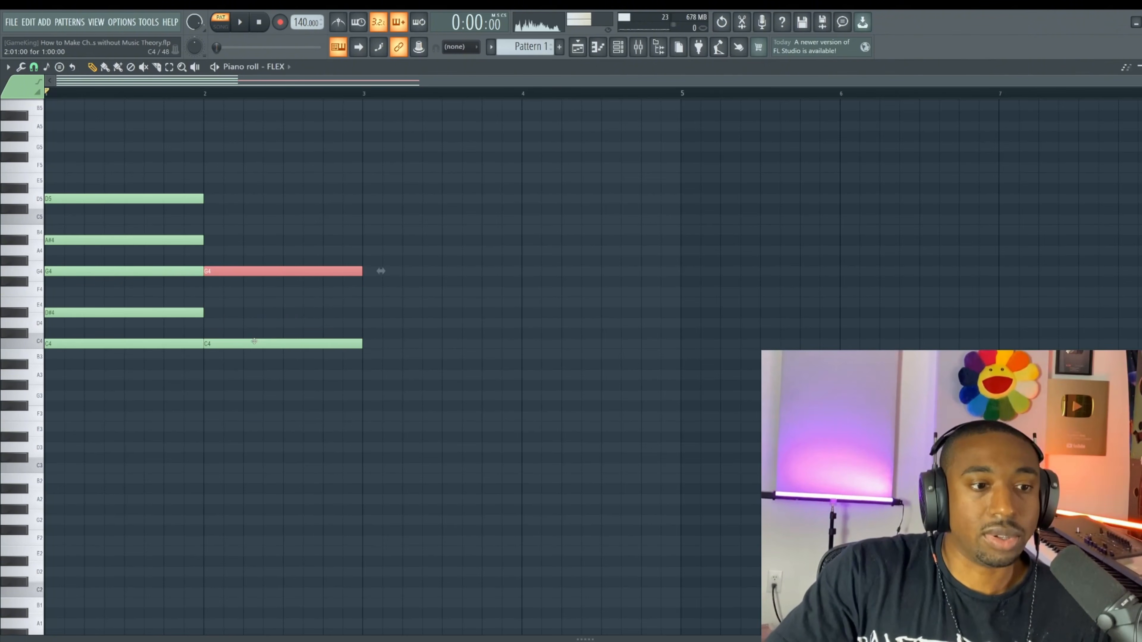
# Step: Examine the interval between the C4 and G4 notes in bar 2 by highlighting them singly and together
pyautogui.moveTo(258, 249); pyautogui.dragTo(265, 398)
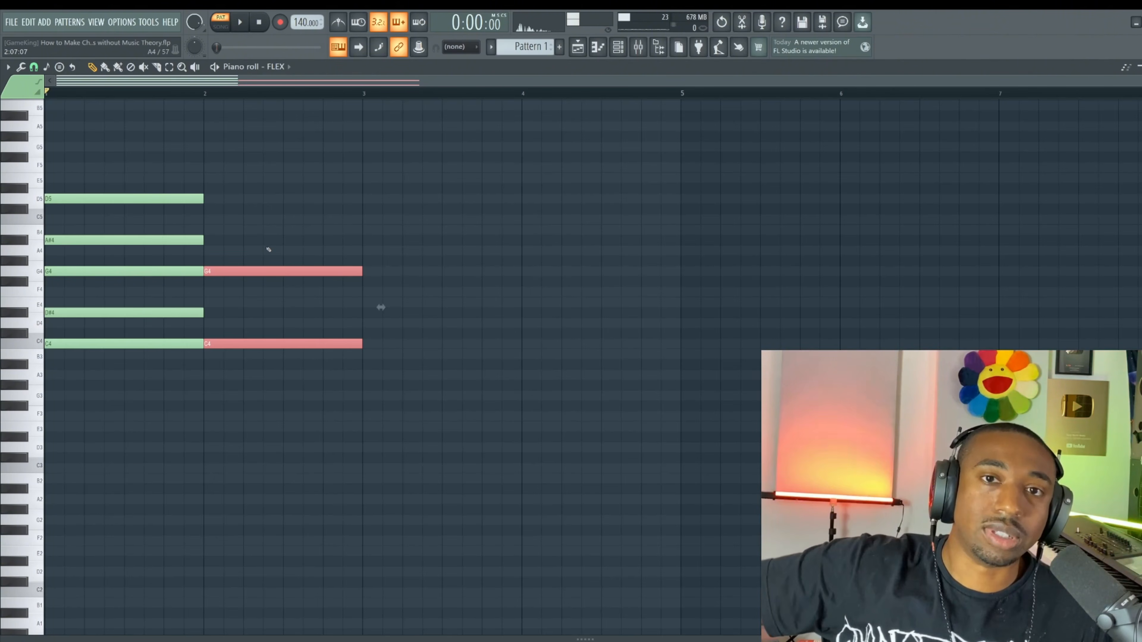
pyautogui.click(302, 250)
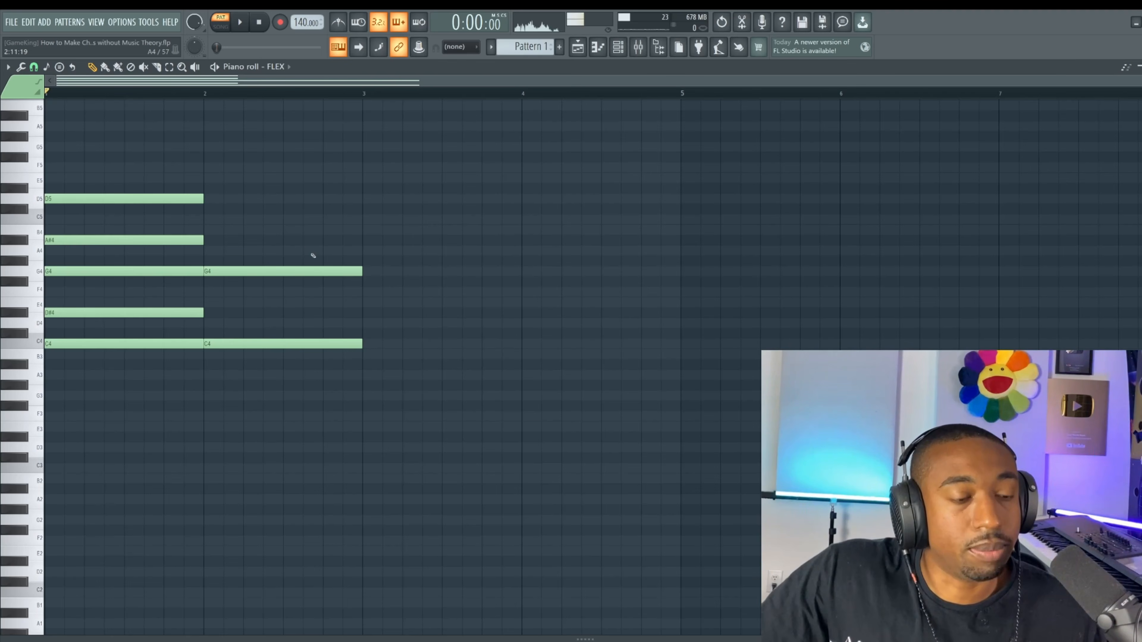
pyautogui.moveTo(250, 215); pyautogui.dragTo(259, 310)
pyautogui.moveTo(229, 234); pyautogui.dragTo(241, 306)
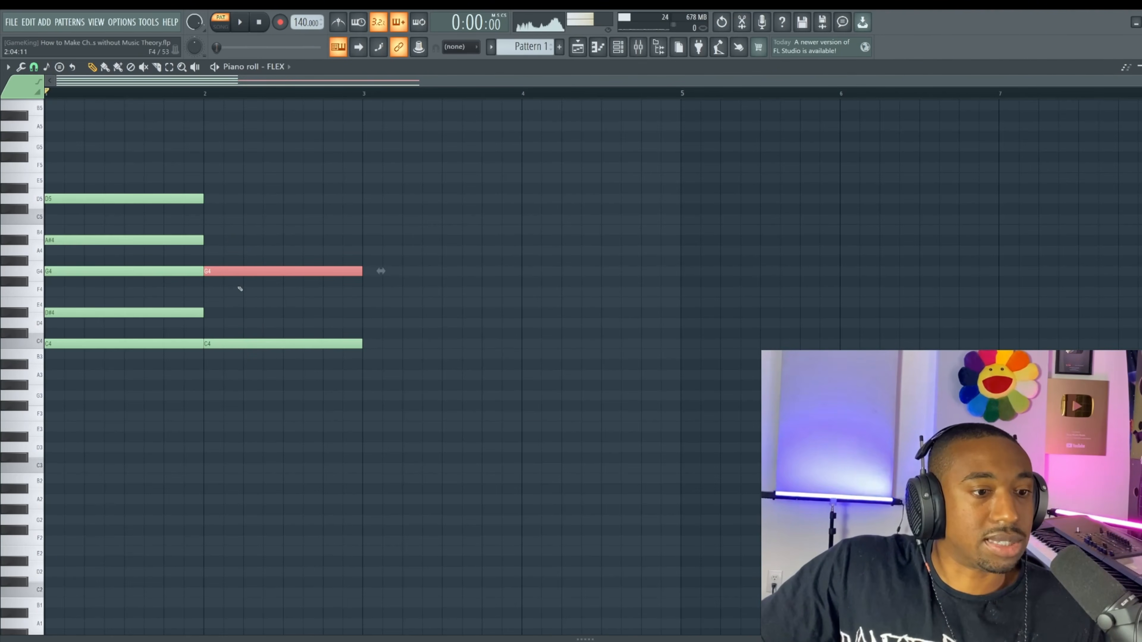
pyautogui.moveTo(234, 266); pyautogui.dragTo(244, 298)
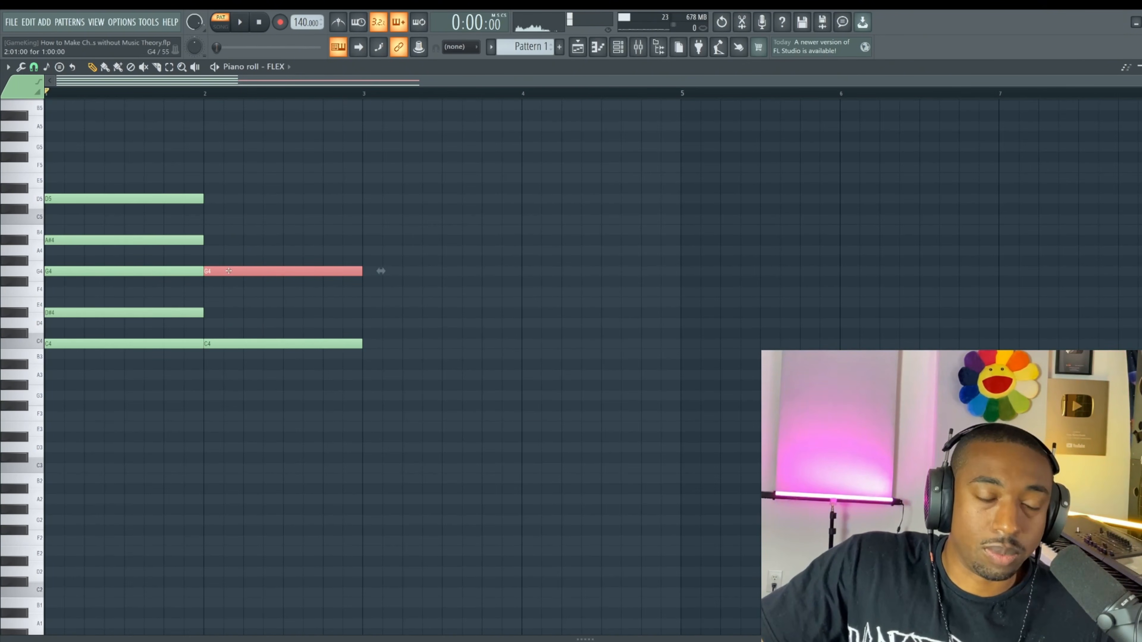
pyautogui.moveTo(224, 342); pyautogui.dragTo(229, 353)
pyautogui.moveTo(233, 261); pyautogui.dragTo(243, 271)
pyautogui.moveTo(250, 352); pyautogui.dragTo(251, 255)
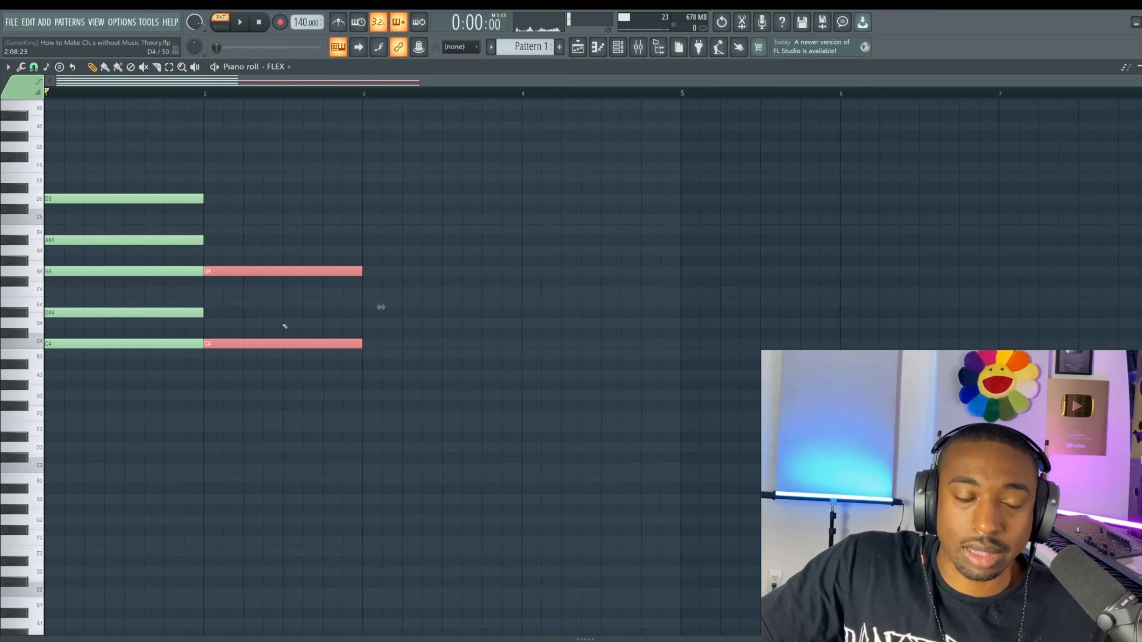
# Step: Select bar 2 as the playback range and play its C4 and G4 notes
pyautogui.moveTo(206, 93); pyautogui.dragTo(354, 114)
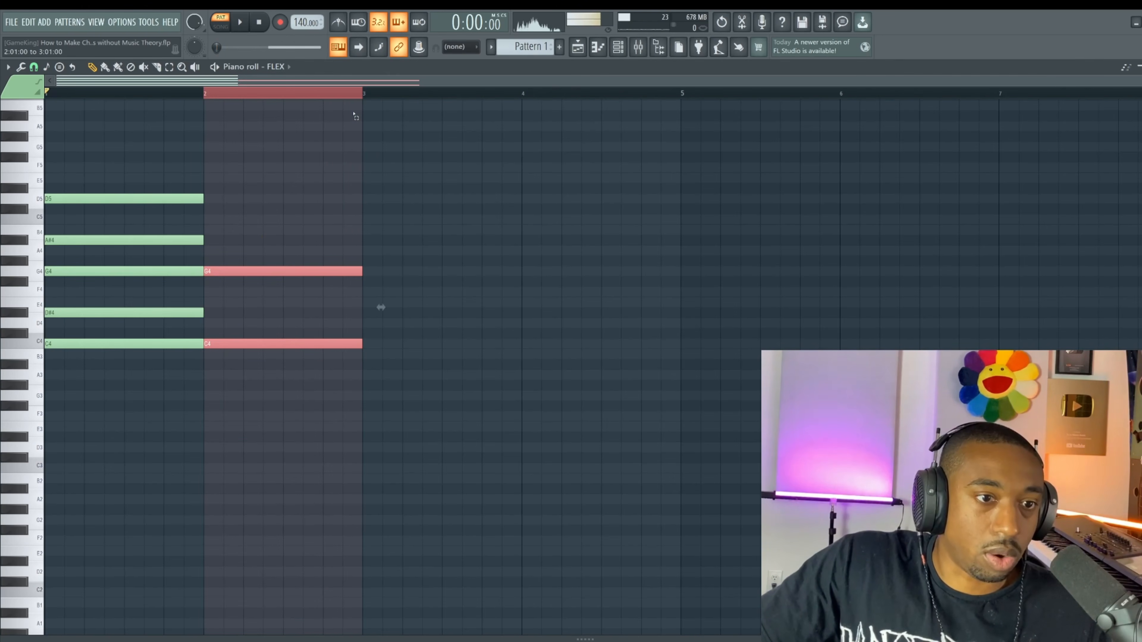
pyautogui.press('space')
pyautogui.press('space')
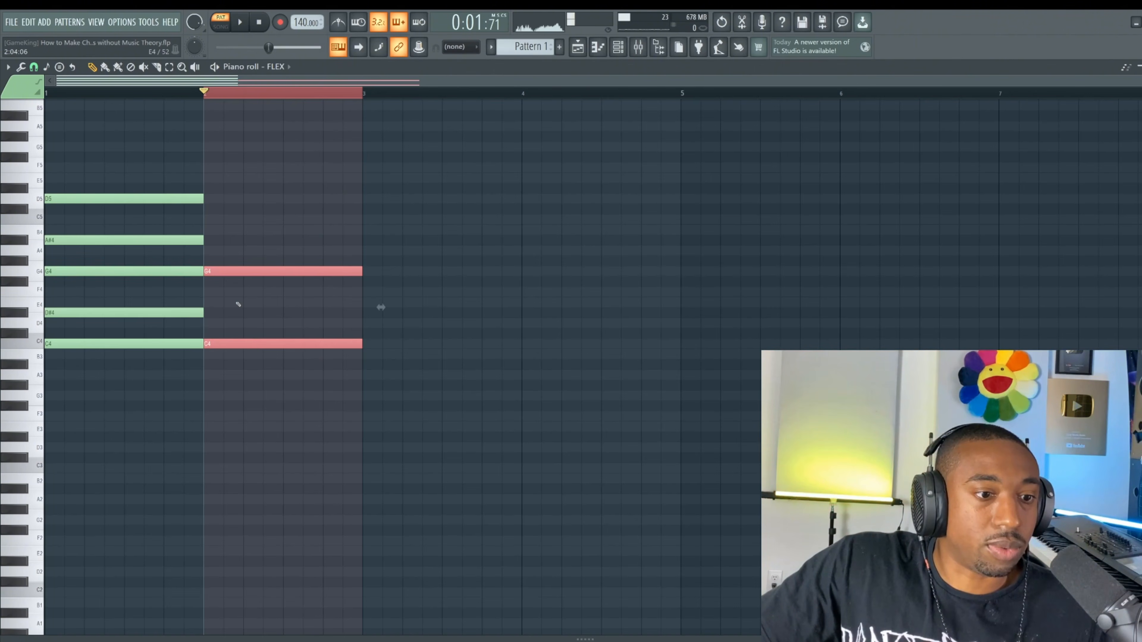
# Step: Duplicate the bar 2 G4 note seven semitones higher to add a D5, and play bar 2 back
pyautogui.click(234, 270)
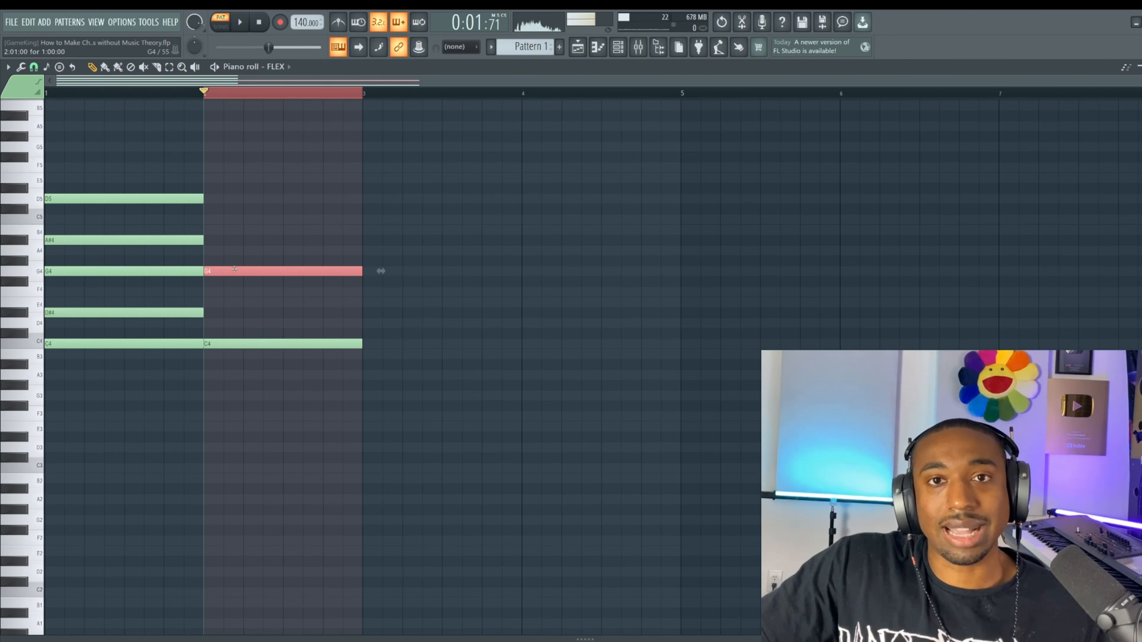
pyautogui.moveTo(235, 269)
pyautogui.mouseDown()
pyautogui.moveTo(274, 269)
pyautogui.moveTo(234, 266)
pyautogui.mouseUp()
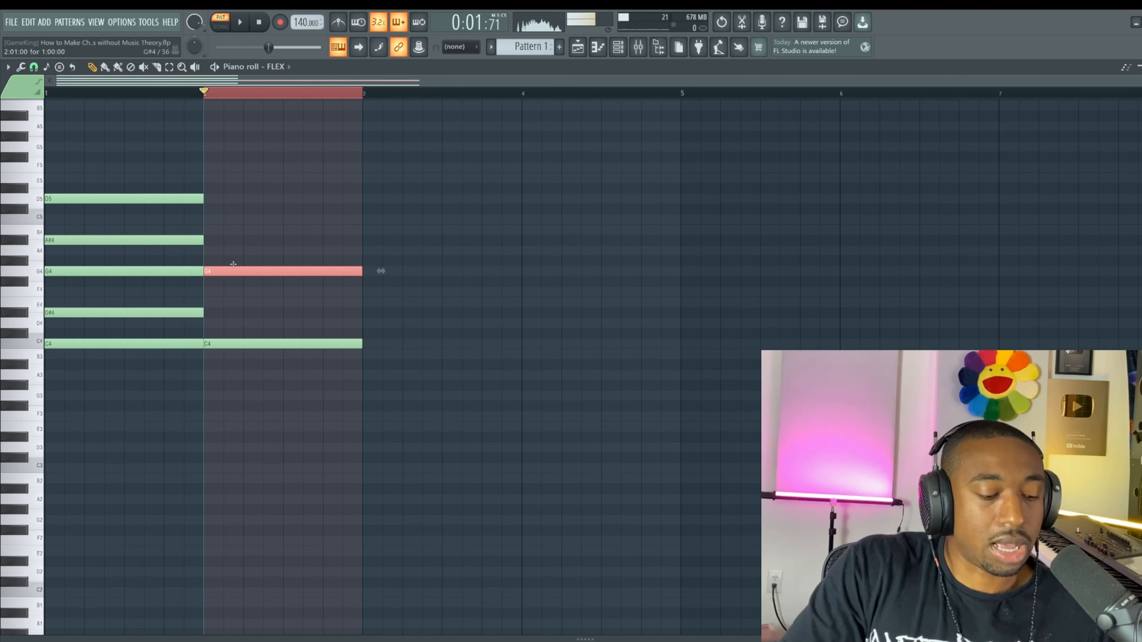
pyautogui.hotkey('shift', 'Up')
pyautogui.hotkey('shift', 'Up')
pyautogui.hotkey('shift', 'Up')
pyautogui.hotkey('shift', 'Up')
pyautogui.hotkey('shift', 'Up')
pyautogui.hotkey('shift', 'Up')
pyautogui.hotkey('shift', 'Up')
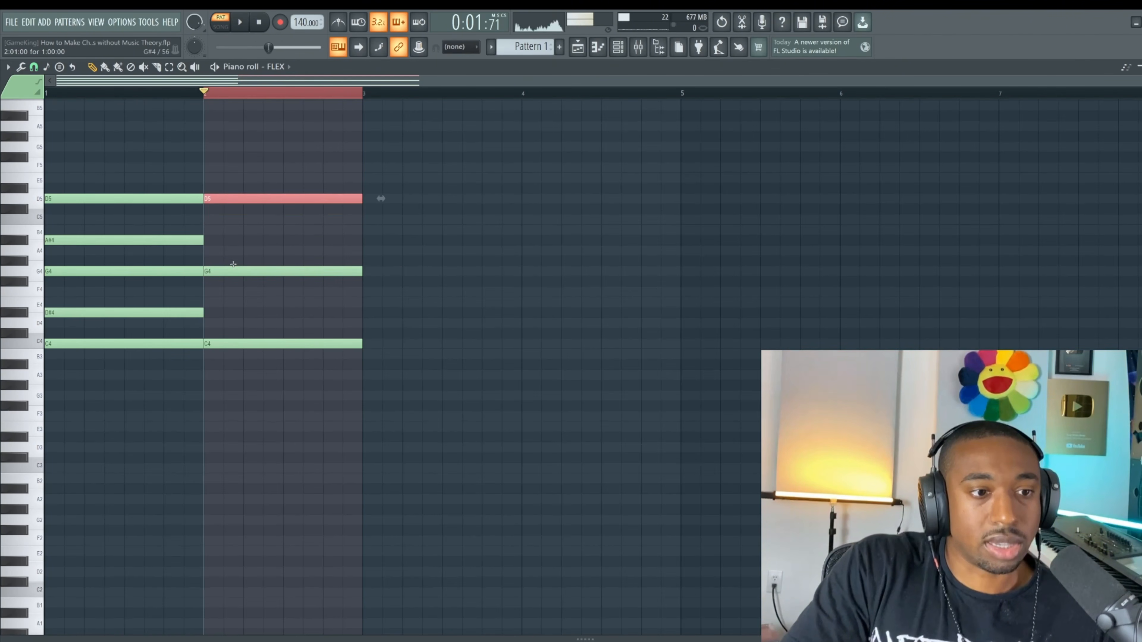
pyautogui.press('space')
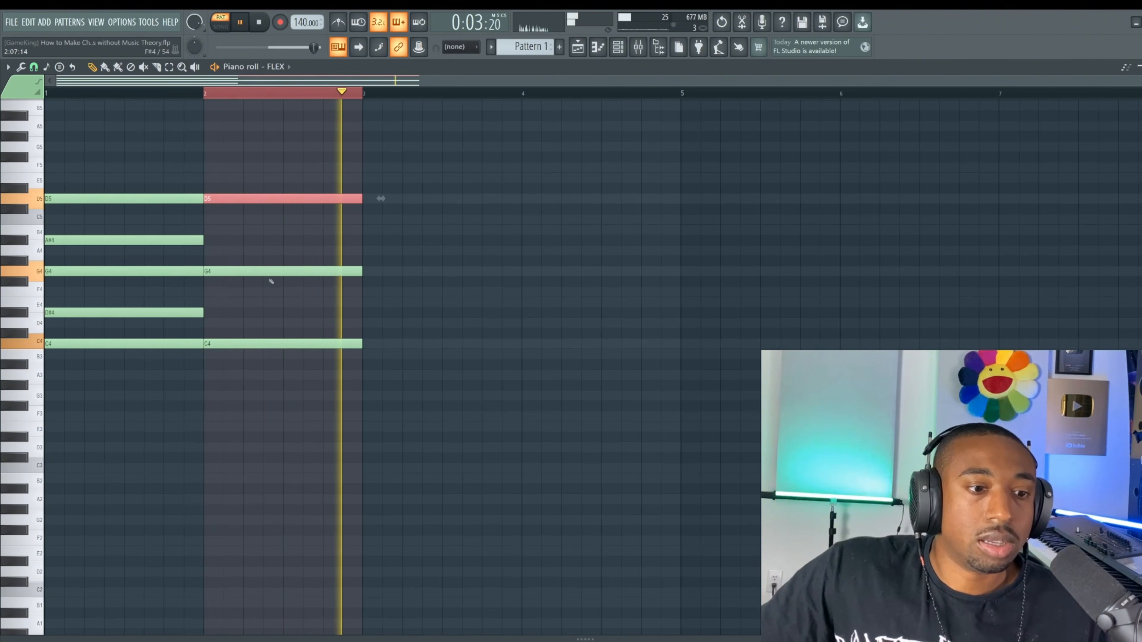
pyautogui.press('space')
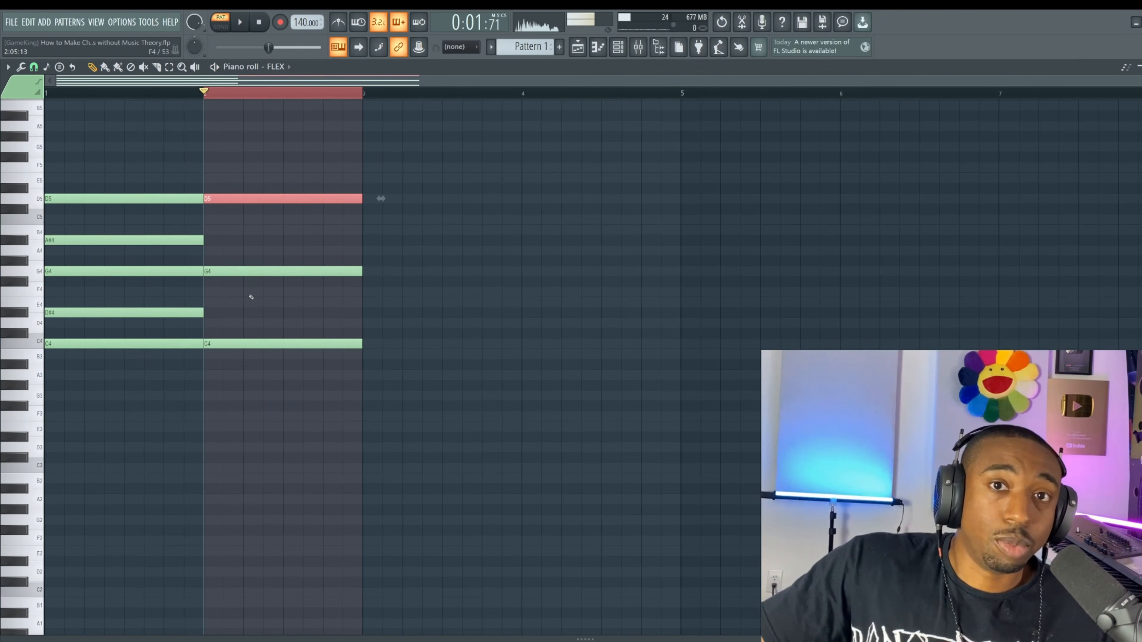
# Step: Highlight the lower and upper notes of the bar 1 chord for comparison, and add a one-bar D#4 to bar 2
pyautogui.moveTo(139, 299); pyautogui.dragTo(145, 358)
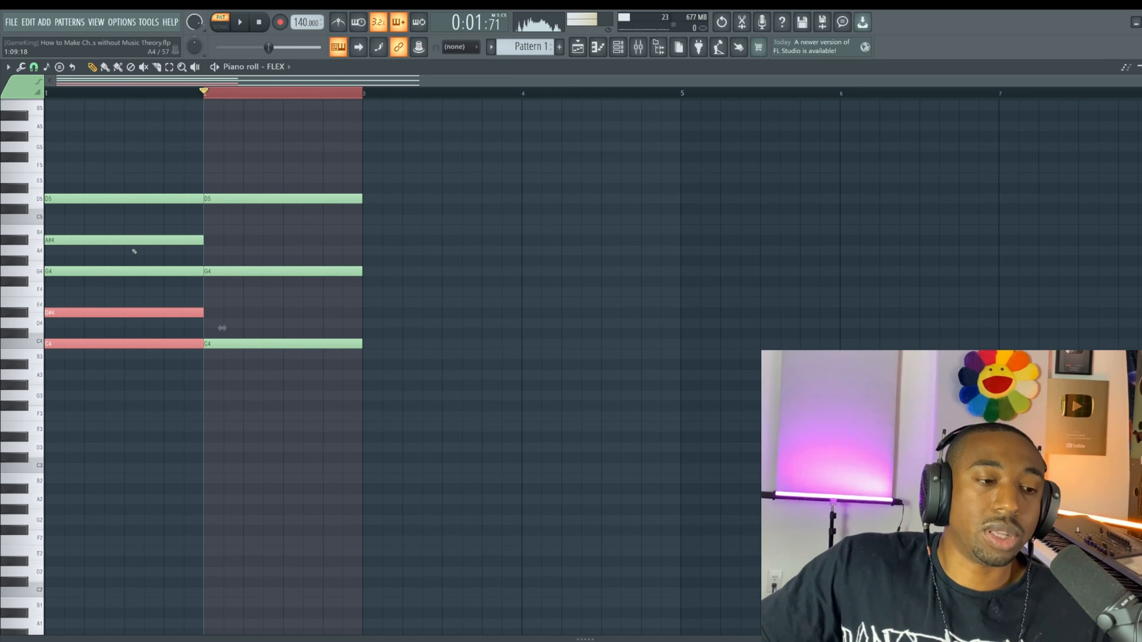
pyautogui.moveTo(134, 251); pyautogui.dragTo(134, 349)
pyautogui.moveTo(114, 288); pyautogui.dragTo(115, 164)
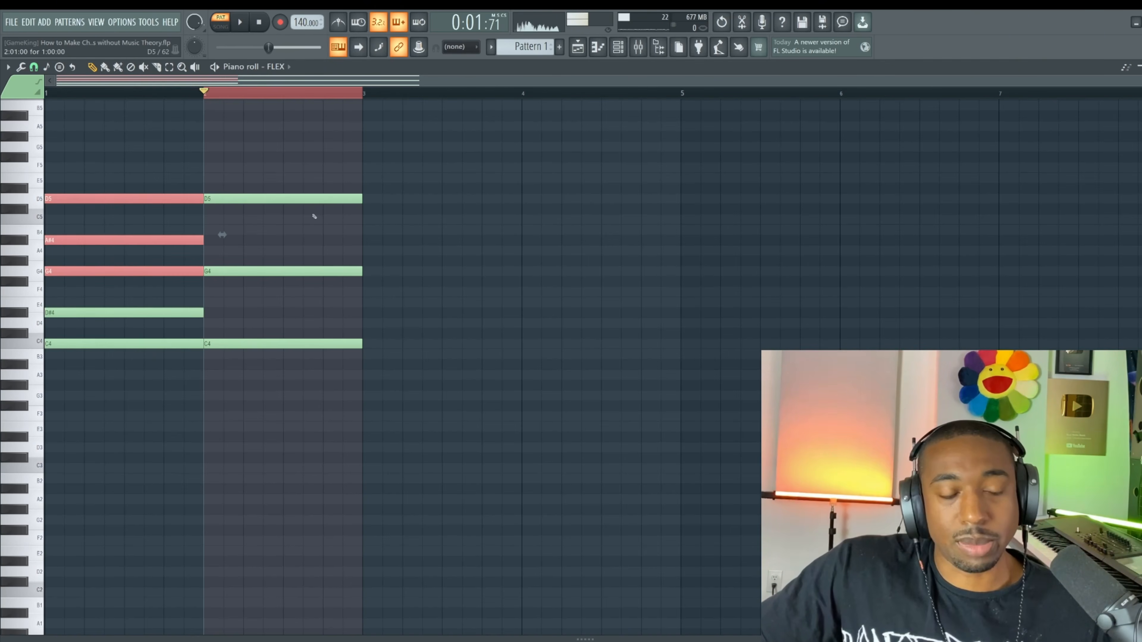
pyautogui.keyDown('ctrl'); pyautogui.click(402, 254); pyautogui.keyUp('ctrl')
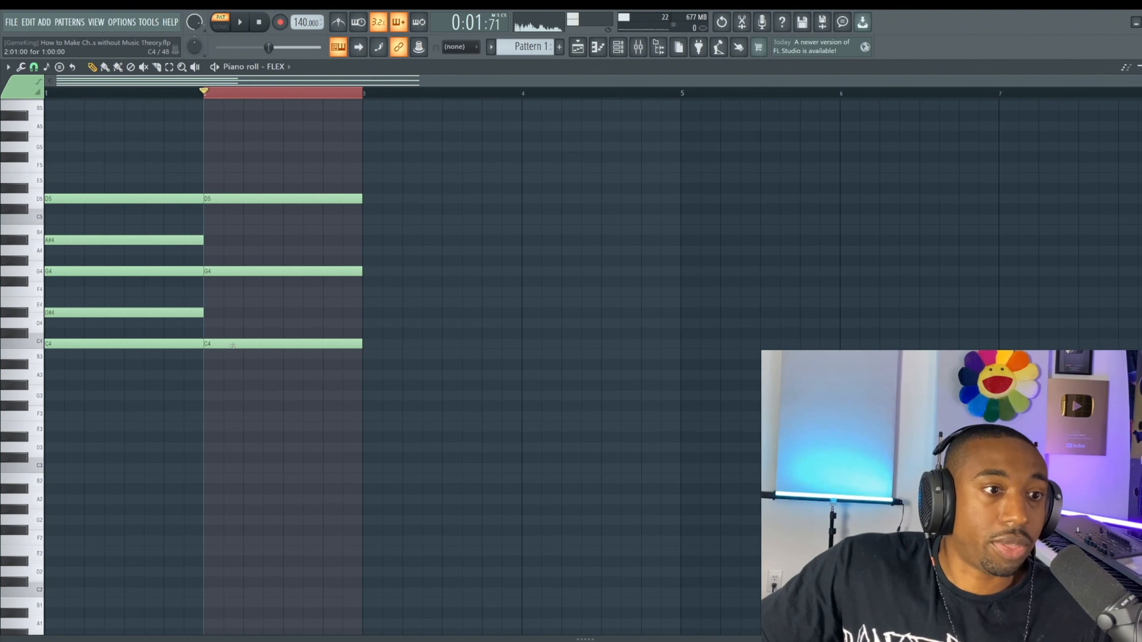
pyautogui.click(209, 311)
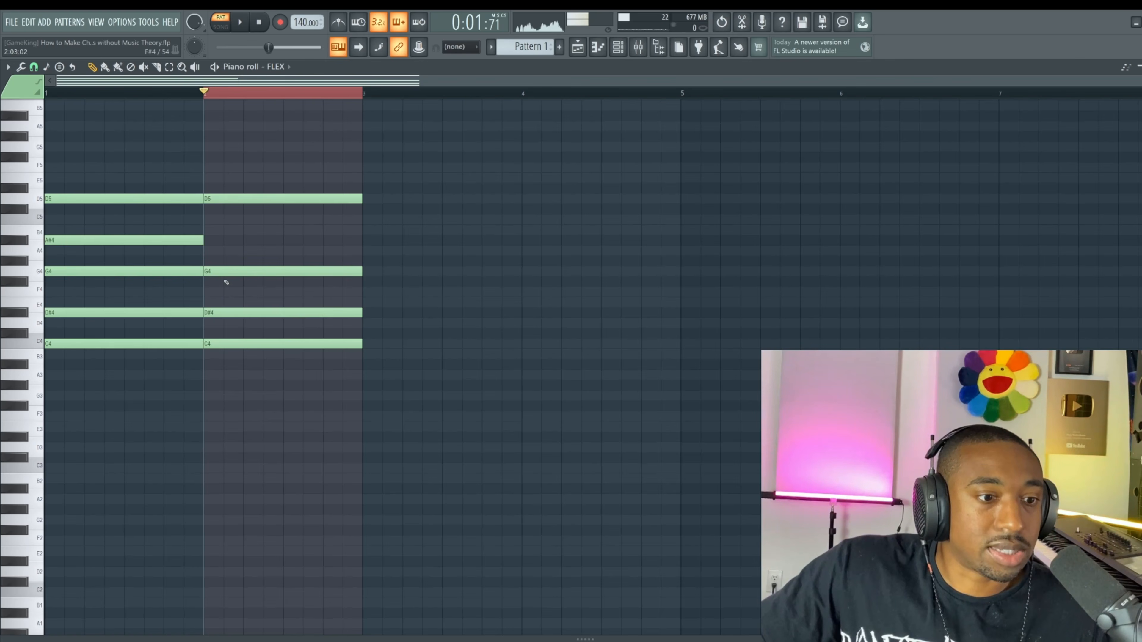
# Step: Examine the bar 2 chord by highlighting its C4, D#4 and G4 triad and then its D5, and play it back
pyautogui.moveTo(242, 166); pyautogui.dragTo(257, 388)
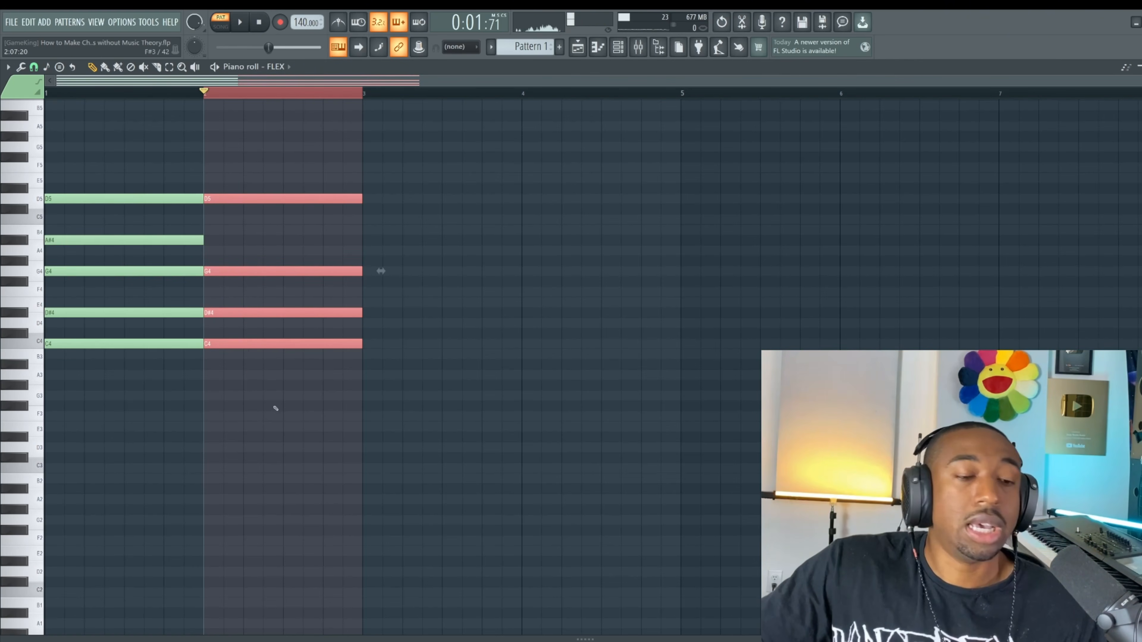
pyautogui.moveTo(237, 153); pyautogui.dragTo(268, 275)
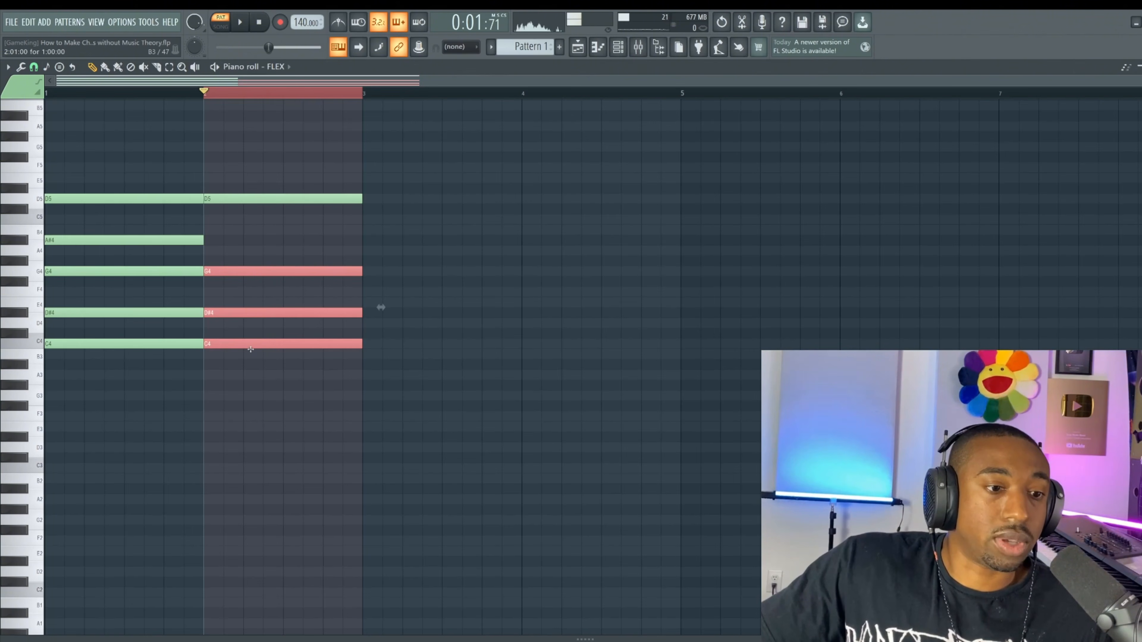
pyautogui.moveTo(251, 349); pyautogui.dragTo(252, 337)
pyautogui.moveTo(237, 393)
pyautogui.mouseDown()
pyautogui.moveTo(242, 301)
pyautogui.moveTo(246, 378)
pyautogui.mouseUp()
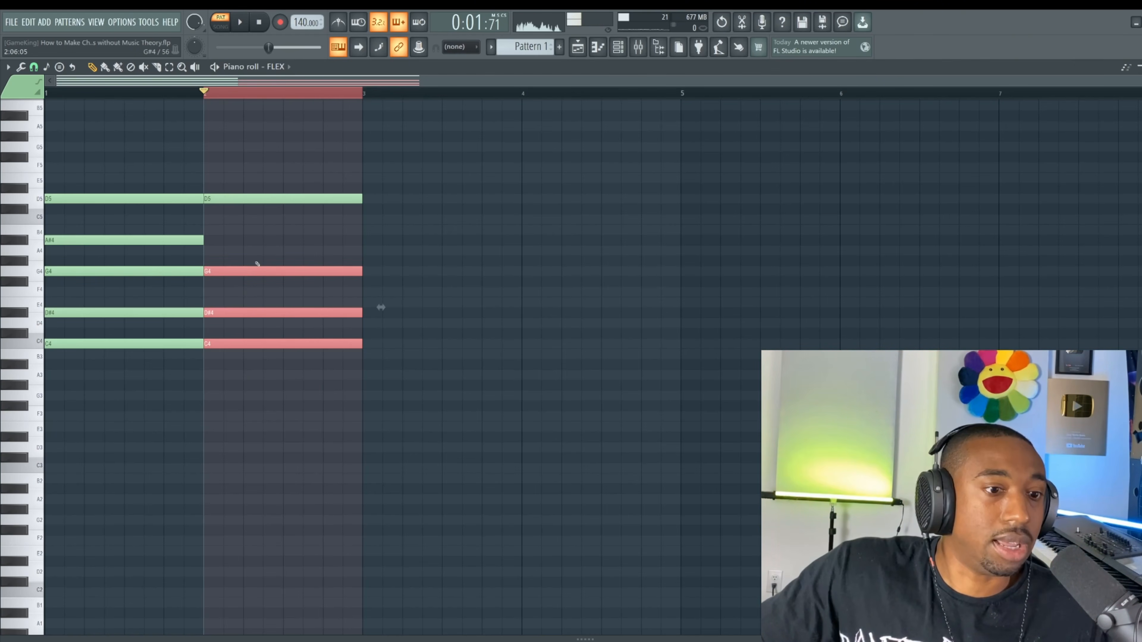
pyautogui.moveTo(255, 199); pyautogui.dragTo(262, 214)
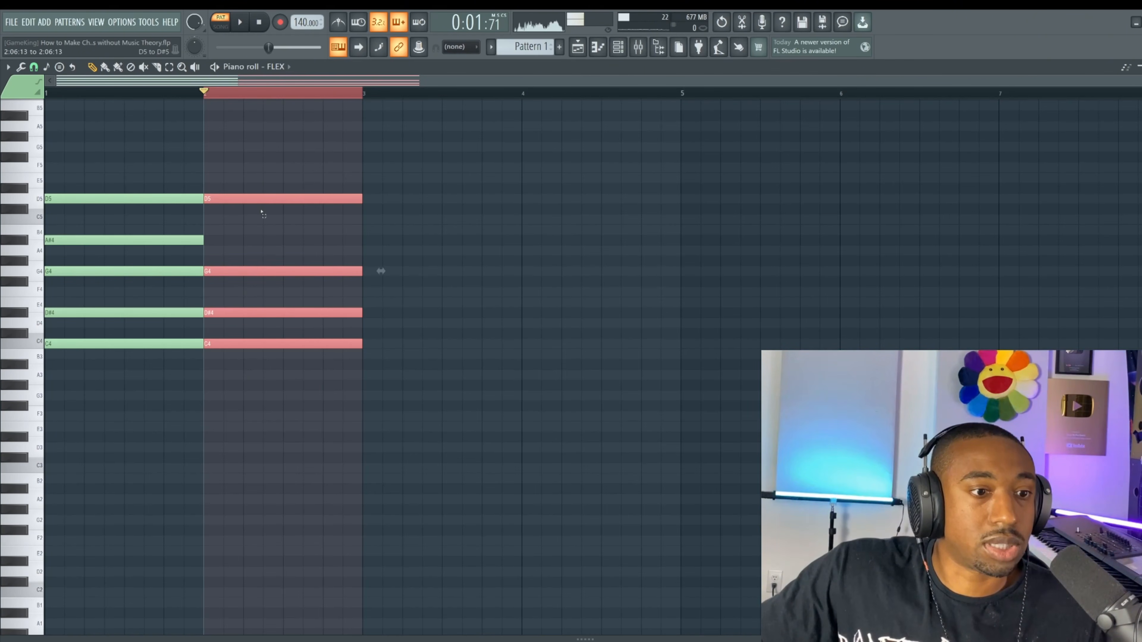
pyautogui.moveTo(245, 256); pyautogui.dragTo(282, 404)
pyautogui.moveTo(252, 173); pyautogui.dragTo(276, 256)
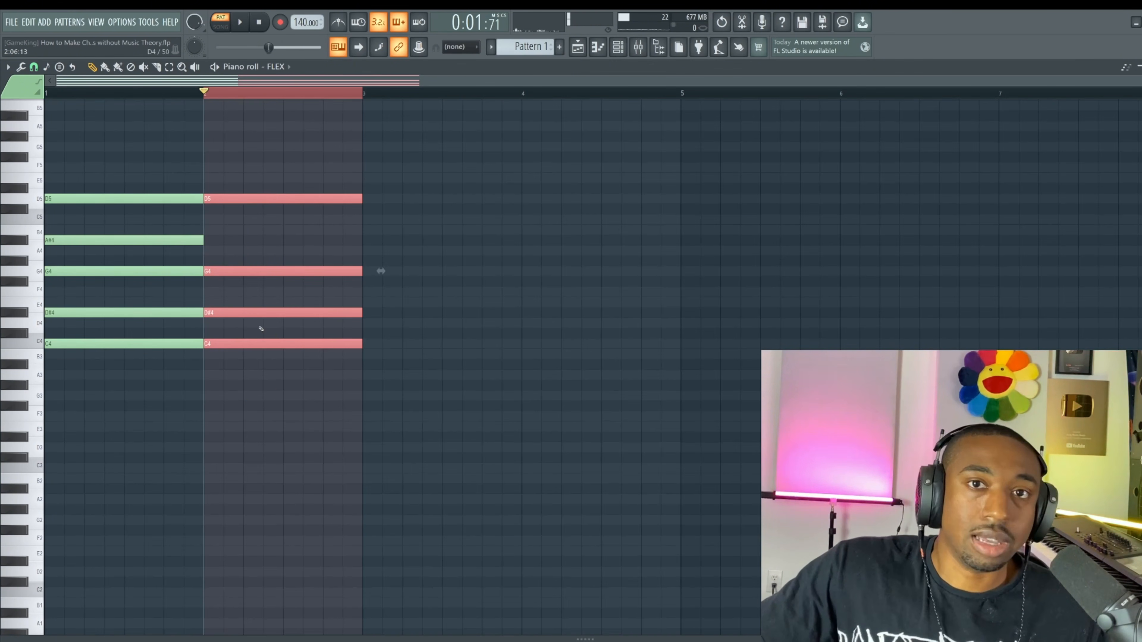
pyautogui.moveTo(247, 359); pyautogui.dragTo(252, 267)
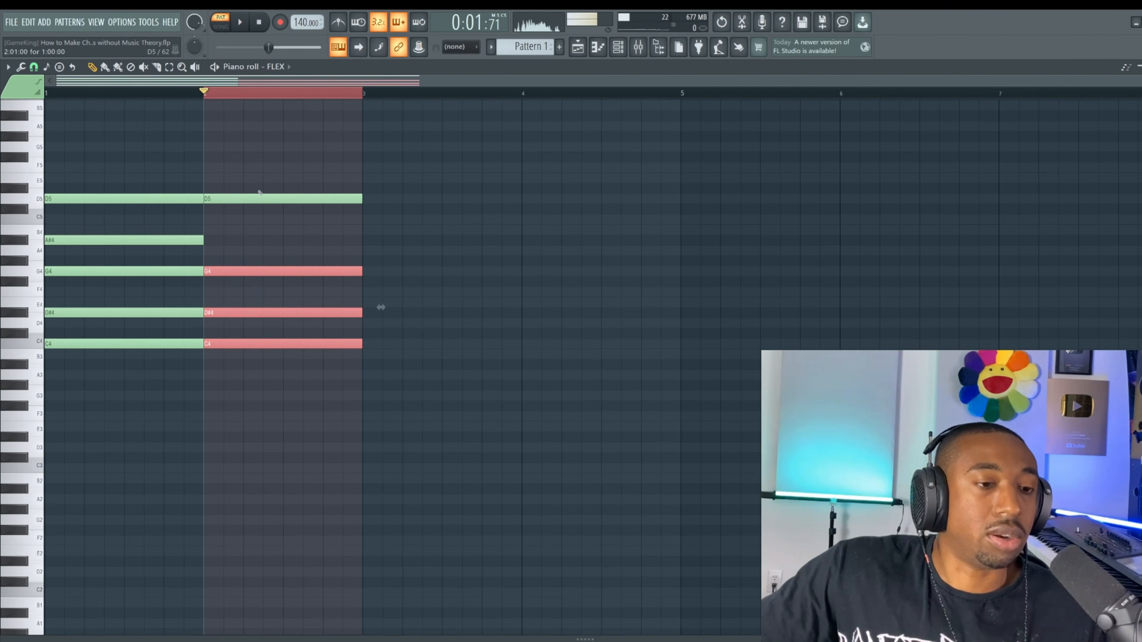
pyautogui.moveTo(258, 184); pyautogui.dragTo(269, 230)
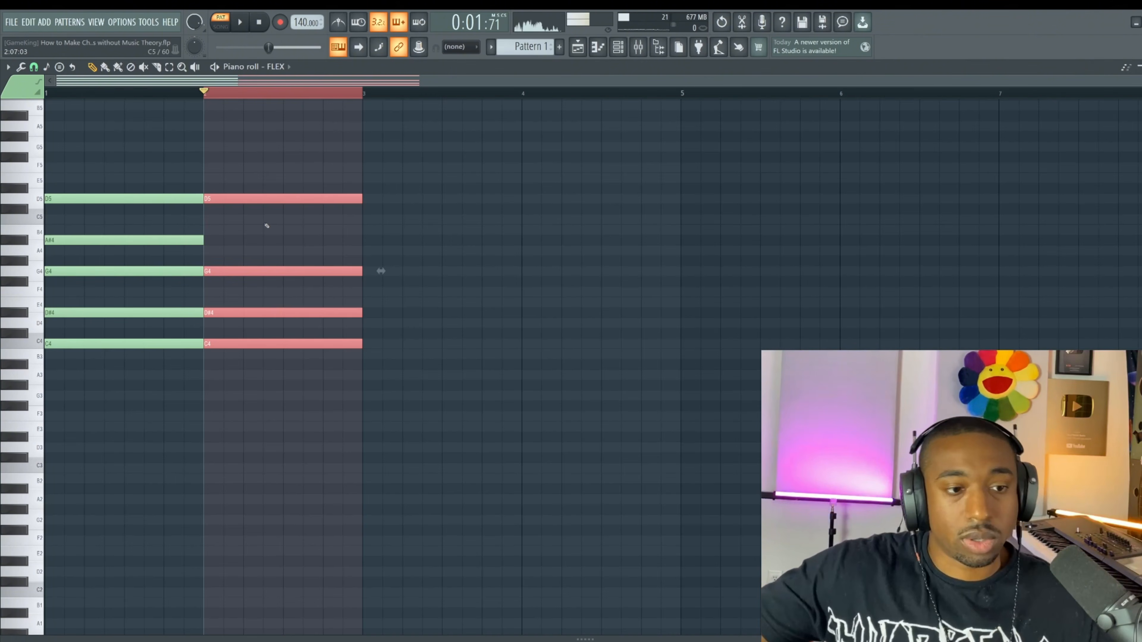
pyautogui.press('space')
pyautogui.press('space')
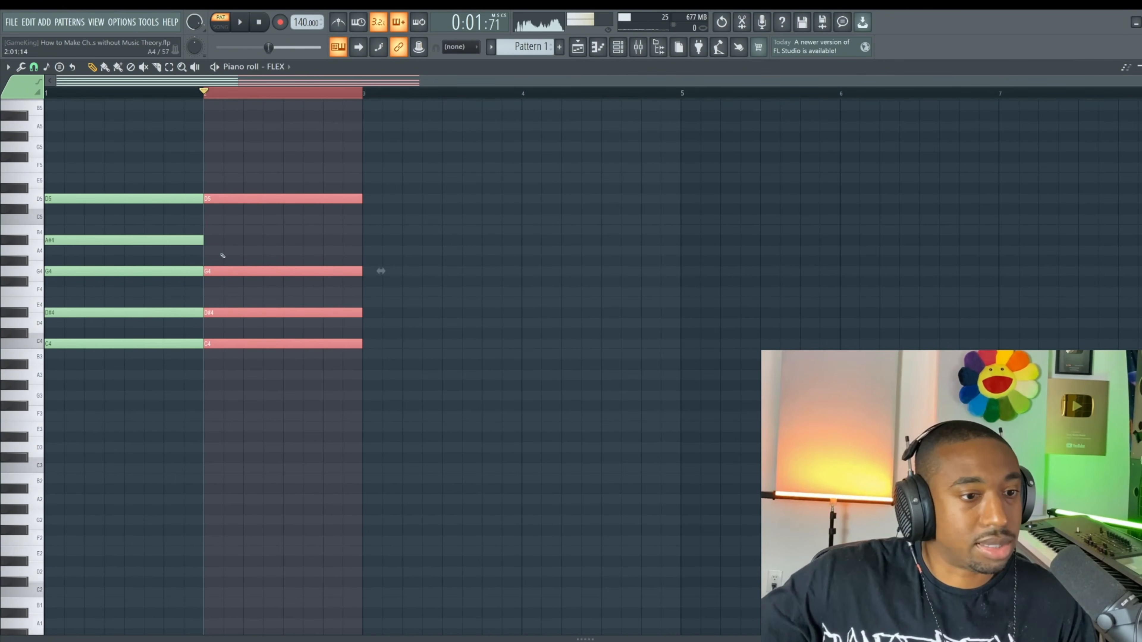
# Step: Duplicate the bar 2 D#4 note seven semitones higher to add an A#4
pyautogui.moveTo(254, 290); pyautogui.dragTo(257, 336)
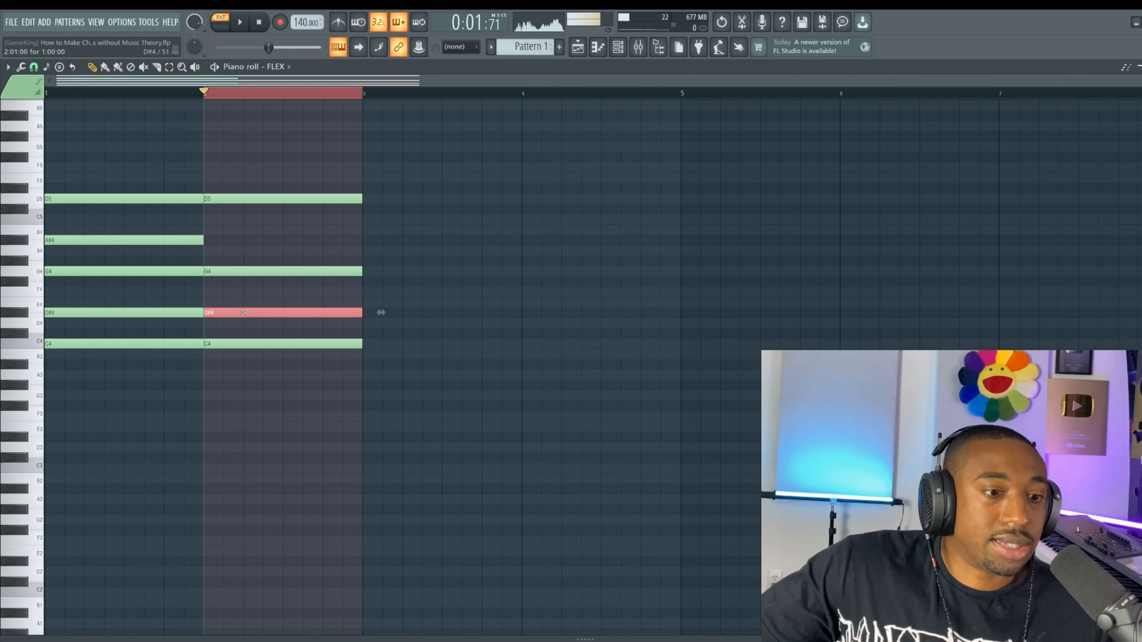
pyautogui.moveTo(242, 313)
pyautogui.mouseDown()
pyautogui.moveTo(300, 313)
pyautogui.moveTo(247, 312)
pyautogui.mouseUp()
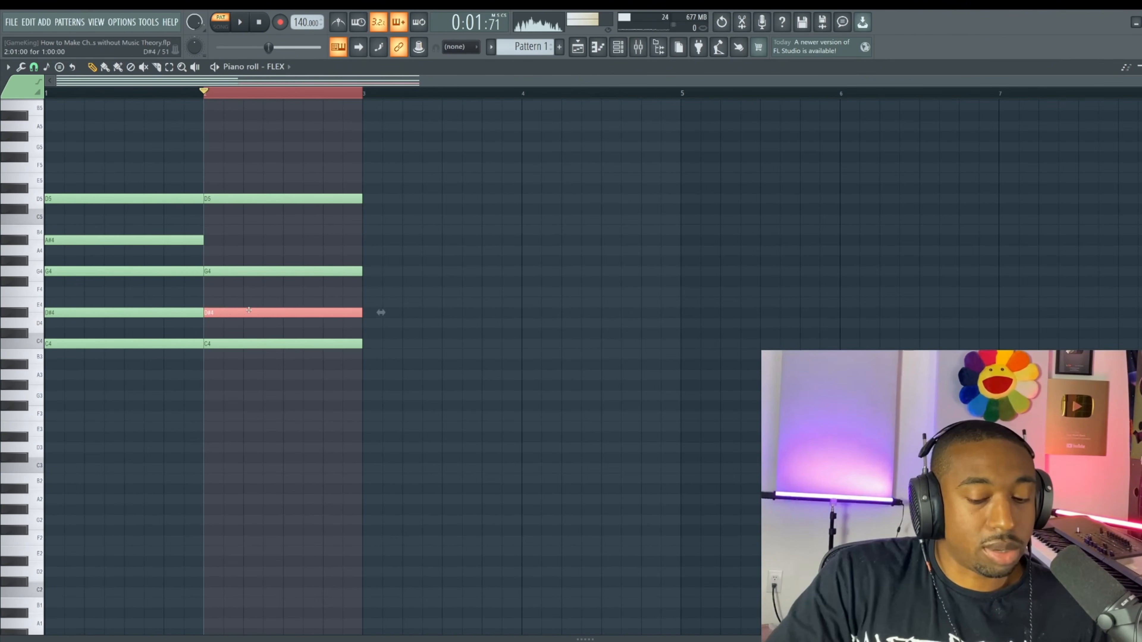
pyautogui.hotkey('shift', 'Up')
pyautogui.hotkey('shift', 'Up')
pyautogui.hotkey('shift', 'Up')
pyautogui.hotkey('shift', 'Up')
pyautogui.hotkey('shift', 'Up')
pyautogui.hotkey('shift', 'Up')
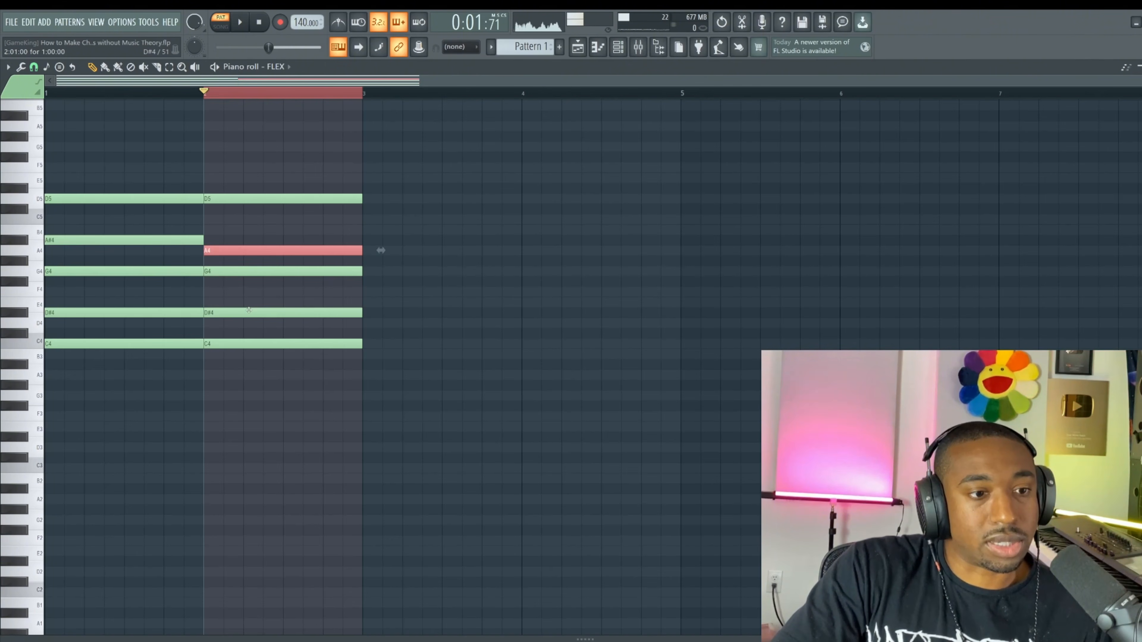
pyautogui.hotkey('shift', 'Up')
# Step: Highlight the seven-semitone pairs of the bar 2 chord: D#4 with A#4, G4 with D5, and C4 with G4
pyautogui.keyDown('ctrl'); pyautogui.keyDown('shift'); pyautogui.click(250, 311); pyautogui.keyUp('shift'); pyautogui.keyUp('ctrl')
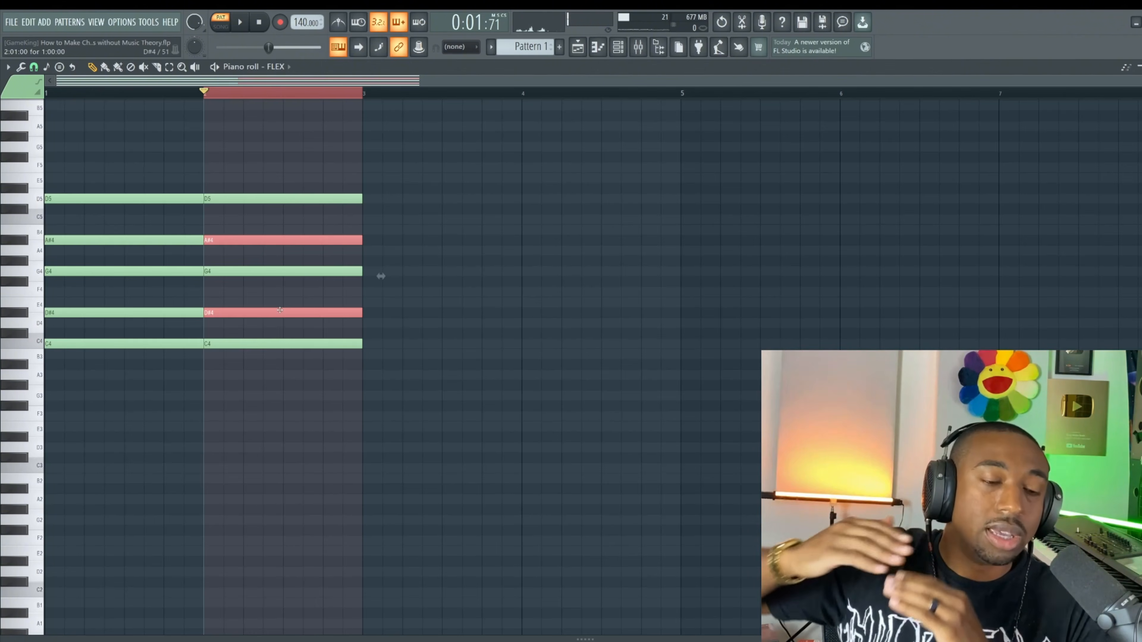
pyautogui.keyDown('ctrl'); pyautogui.click(278, 270); pyautogui.keyUp('ctrl')
pyautogui.keyDown('ctrl'); pyautogui.keyDown('shift'); pyautogui.click(281, 197); pyautogui.keyUp('shift'); pyautogui.keyUp('ctrl')
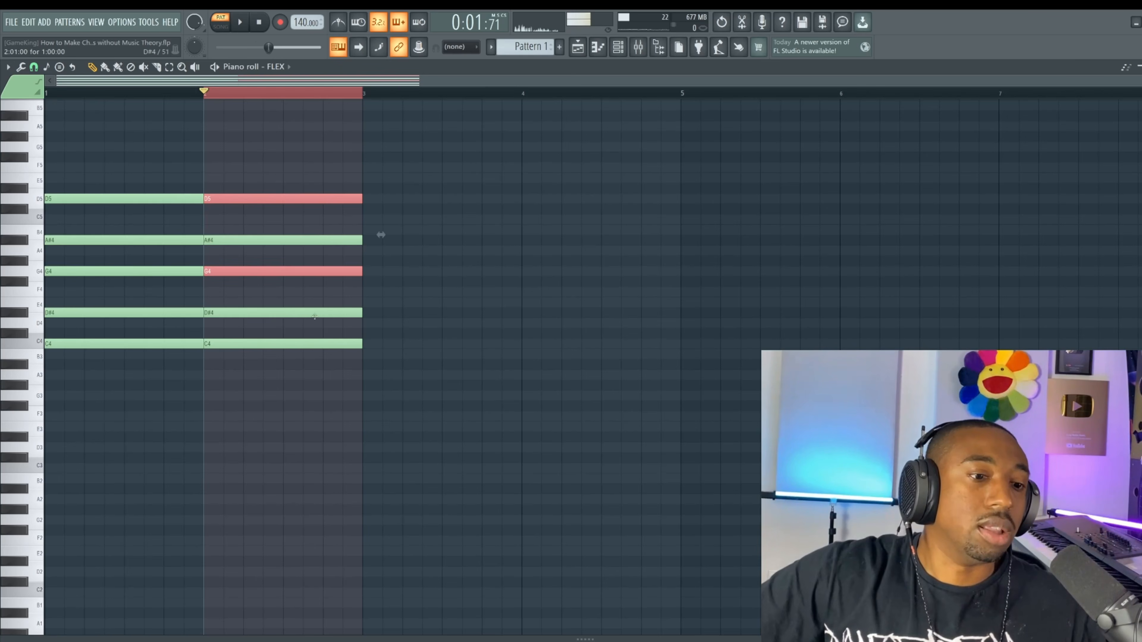
pyautogui.click(263, 343)
pyautogui.keyDown('ctrl'); pyautogui.click(251, 271); pyautogui.keyUp('ctrl')
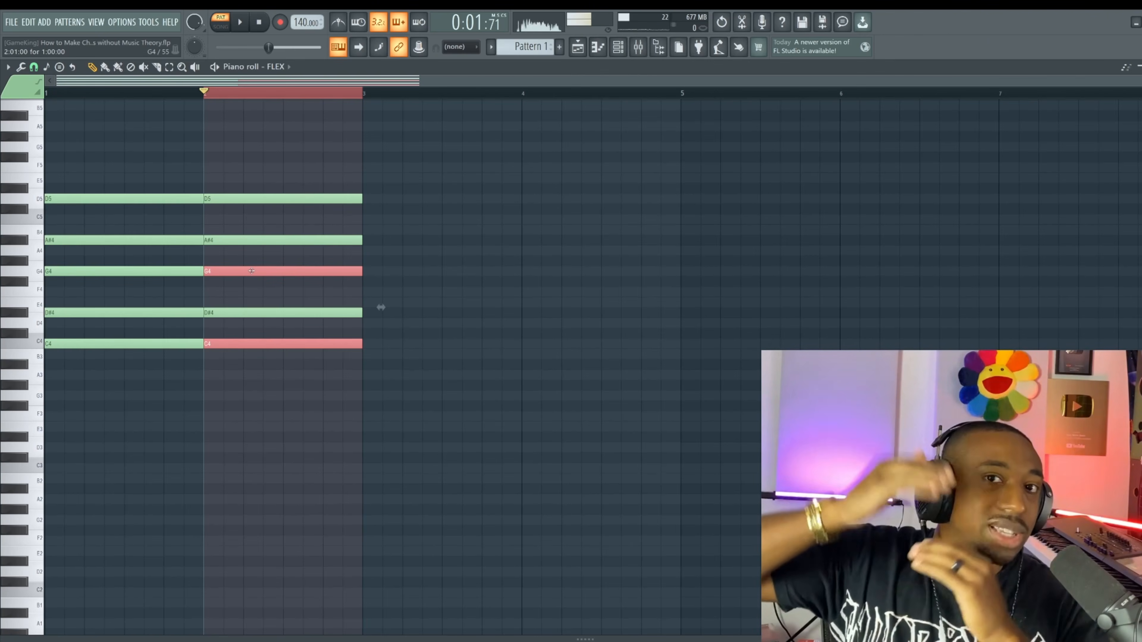
pyautogui.keyDown('ctrl'); pyautogui.click(329, 246); pyautogui.keyUp('ctrl')
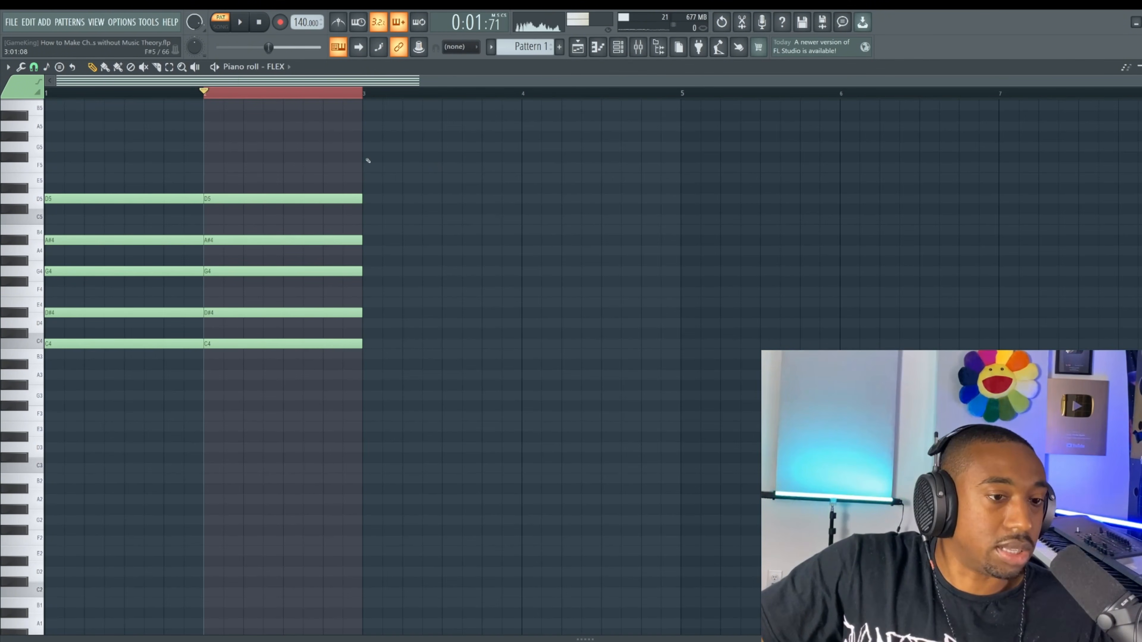
# Step: Play back the full five-note chord in bar 2 and stop playback
pyautogui.press('space')
pyautogui.moveTo(229, 132); pyautogui.dragTo(270, 360)
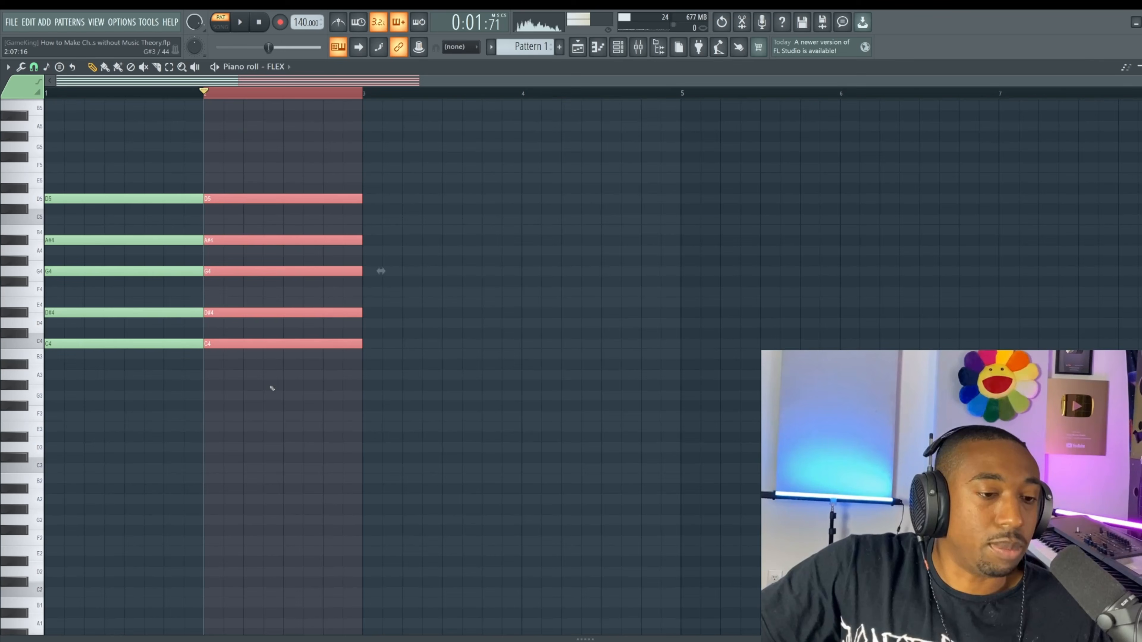
pyautogui.click(500, 295)
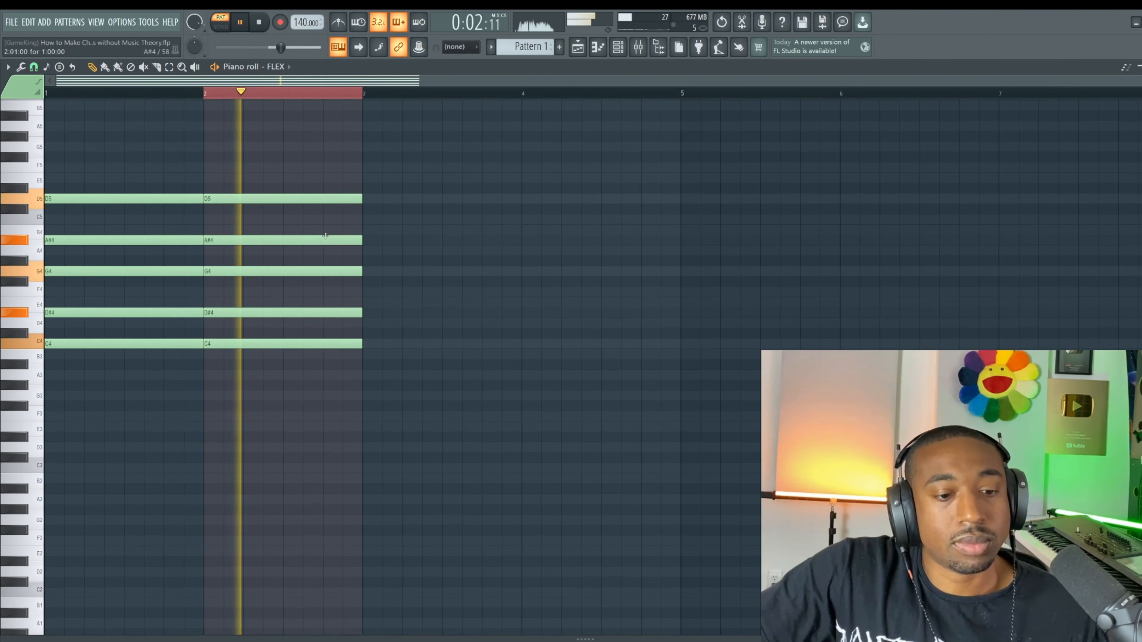
pyautogui.press('space')
# Step: Delete all chord notes in bars 1 and 2 and clear the bar 2 playback range
pyautogui.moveTo(360, 164); pyautogui.dragTo(84, 408)
pyautogui.press('Delete')
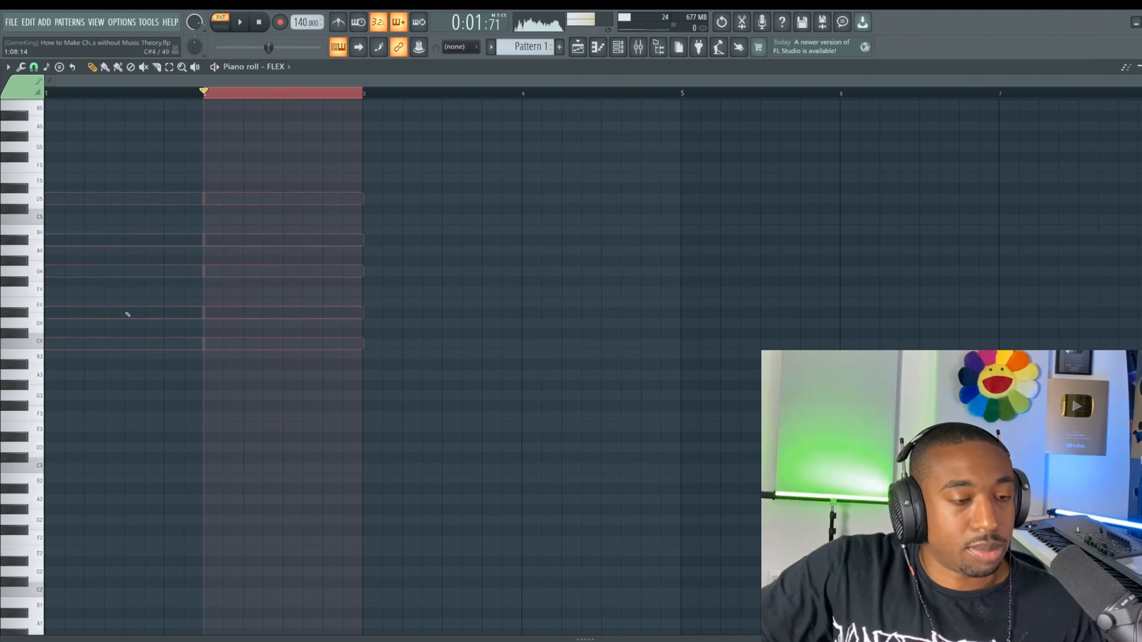
pyautogui.rightClick(189, 94)
# Step: Set the note length to half a bar using a temporary C4 note in bar 1, and remove that note
pyautogui.scroll(-3, 197, 103)
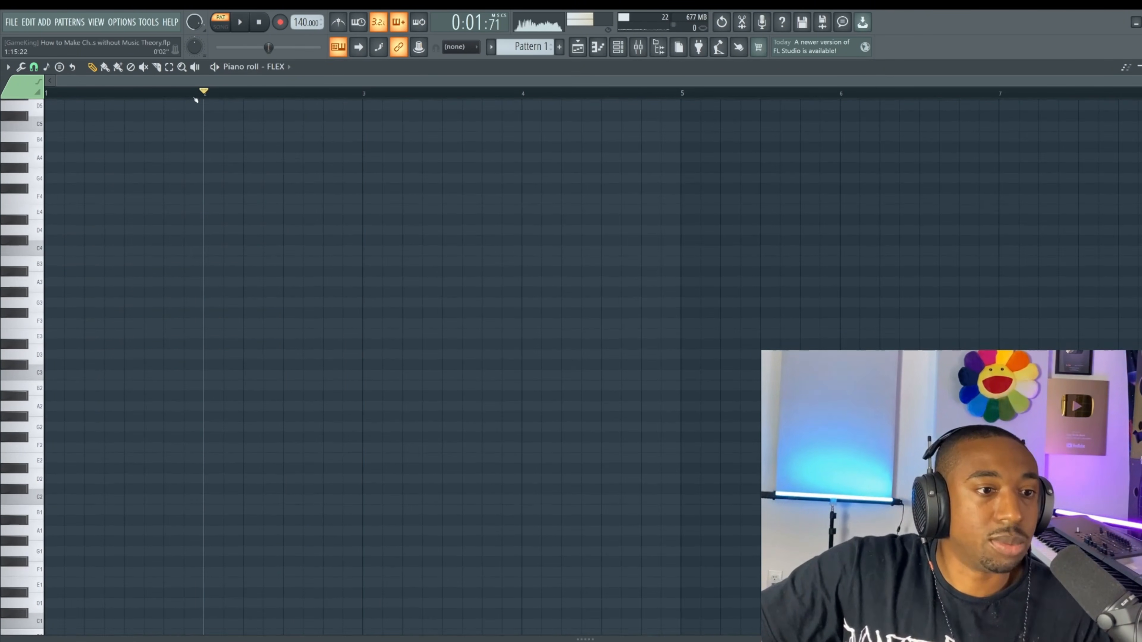
pyautogui.scroll(2, 199, 96)
pyautogui.scroll(-2, 199, 92)
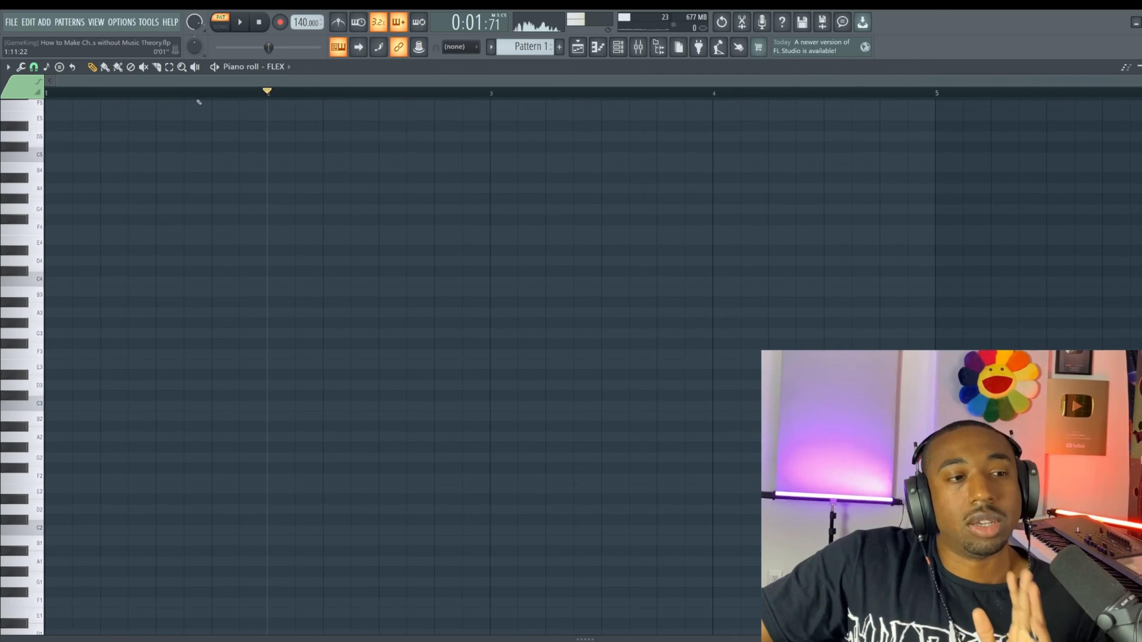
pyautogui.scroll(3, 192, 211)
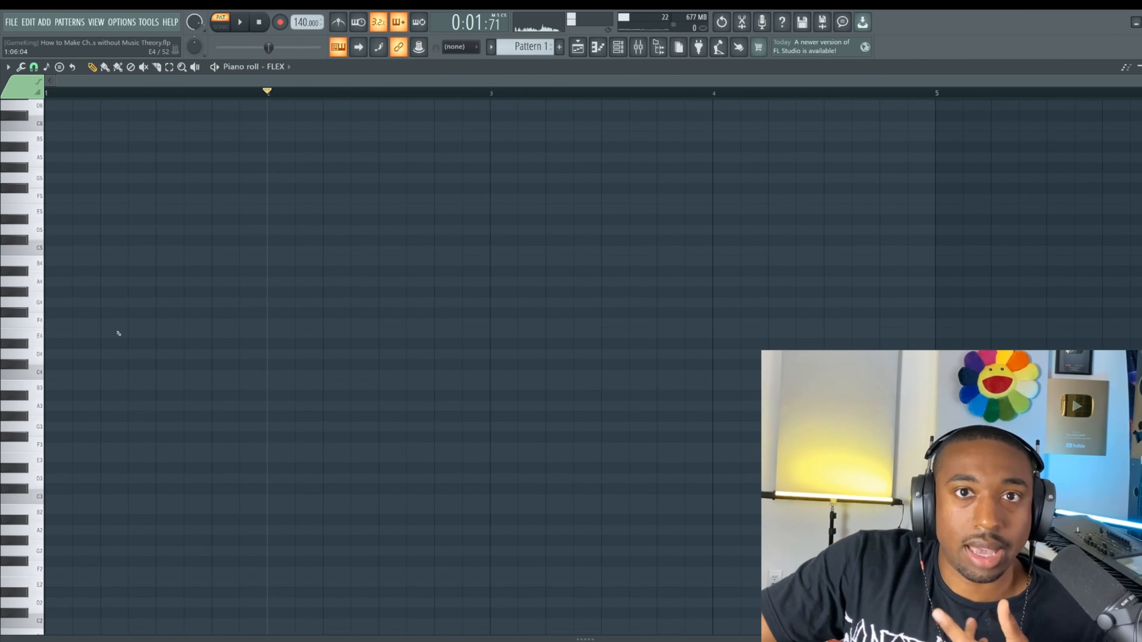
pyautogui.click(79, 376)
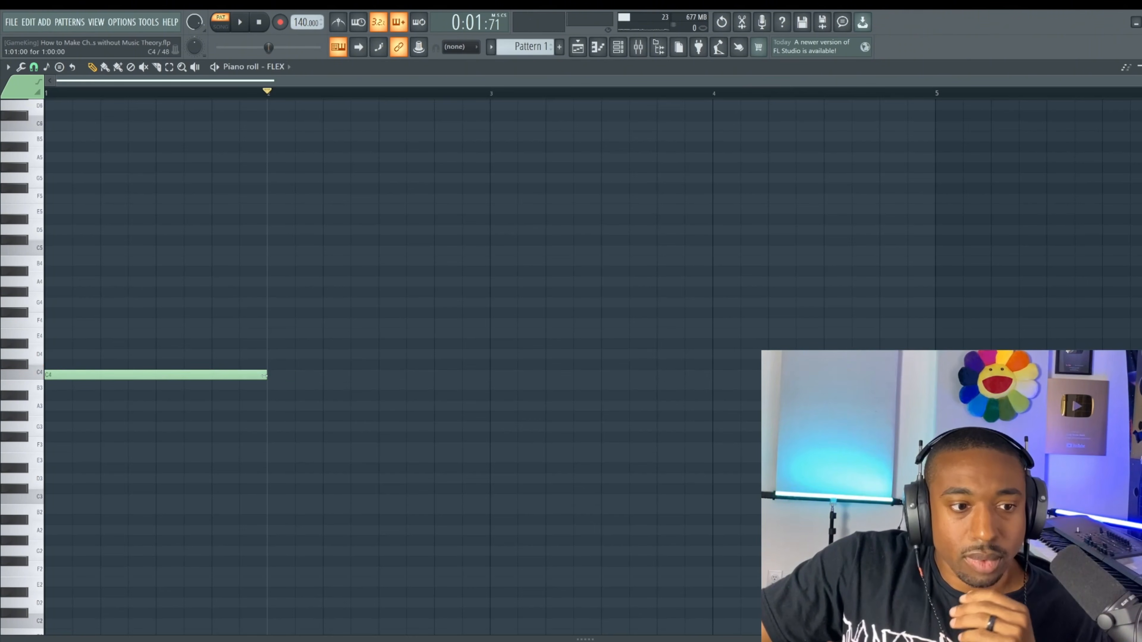
pyautogui.moveTo(267, 375); pyautogui.dragTo(156, 374)
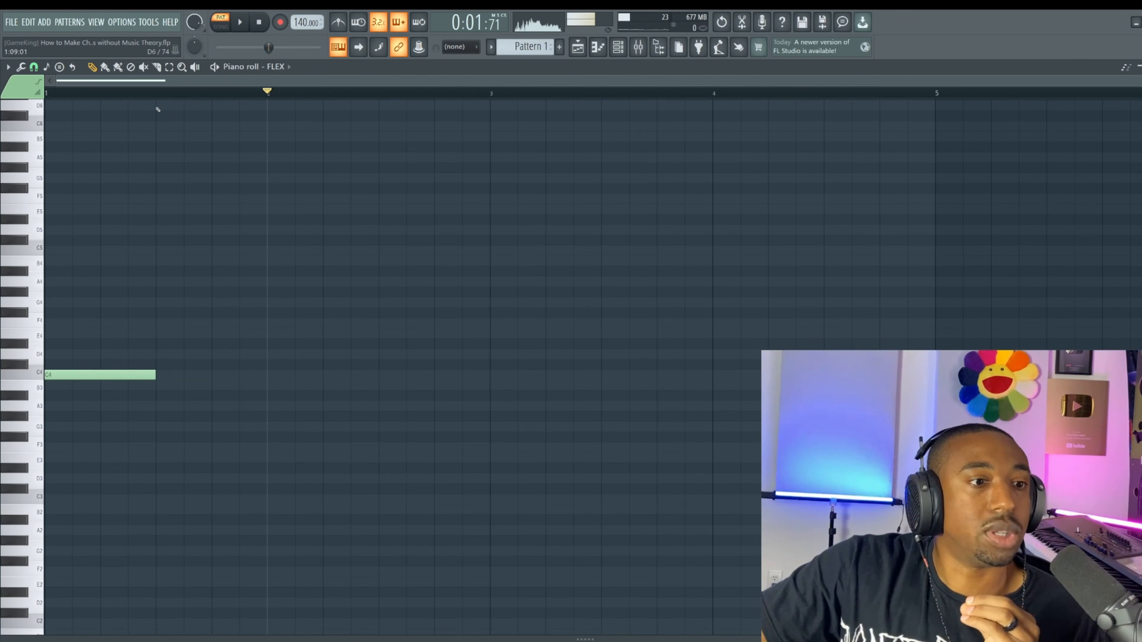
pyautogui.scroll(-3, 149, 101)
pyautogui.rightClick(148, 281)
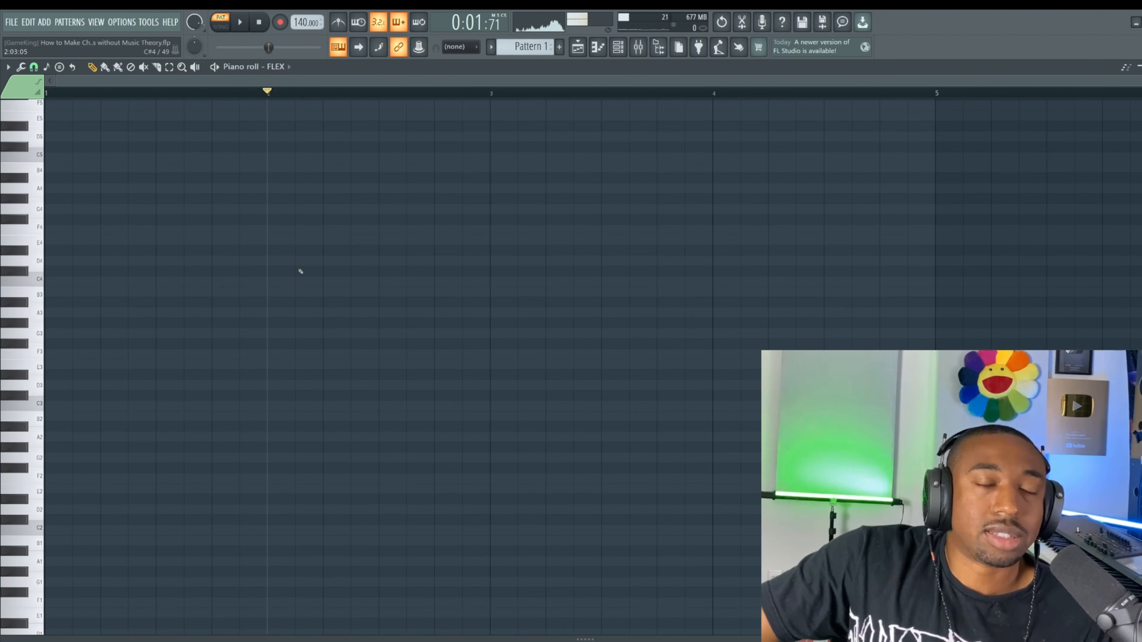
pyautogui.scroll(1, 321, 191)
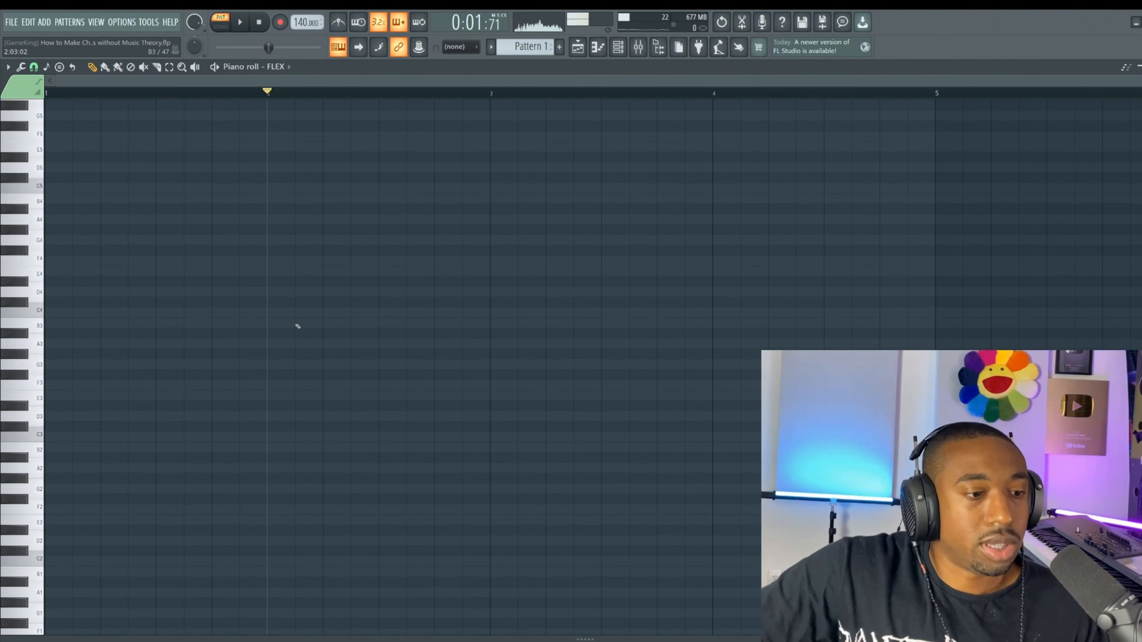
pyautogui.click(378, 439)
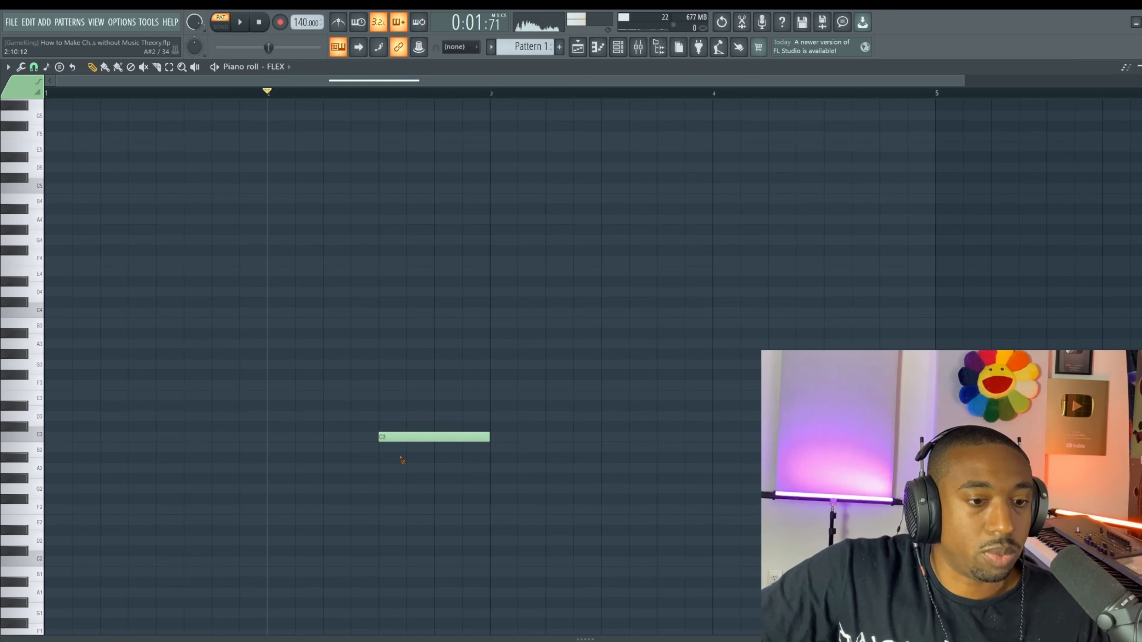
pyautogui.rightClick(401, 438)
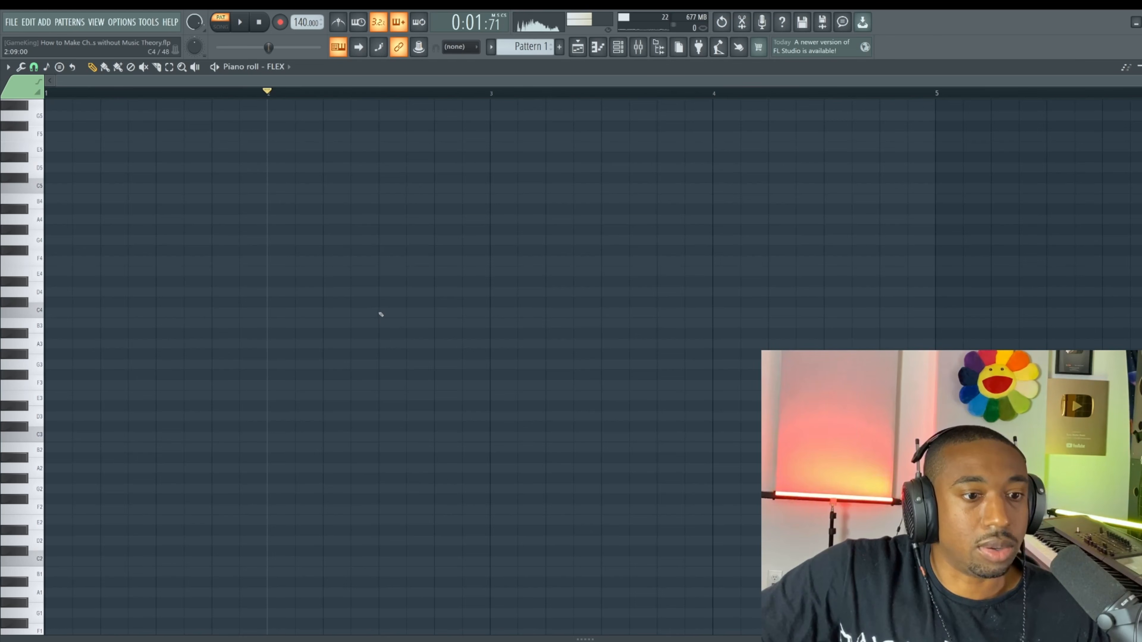
# Step: Stack half-bar notes of the C major scale at the start of bar 3: C4, D4, E4, F4, G4, A4, B4 and C5
pyautogui.click(492, 311)
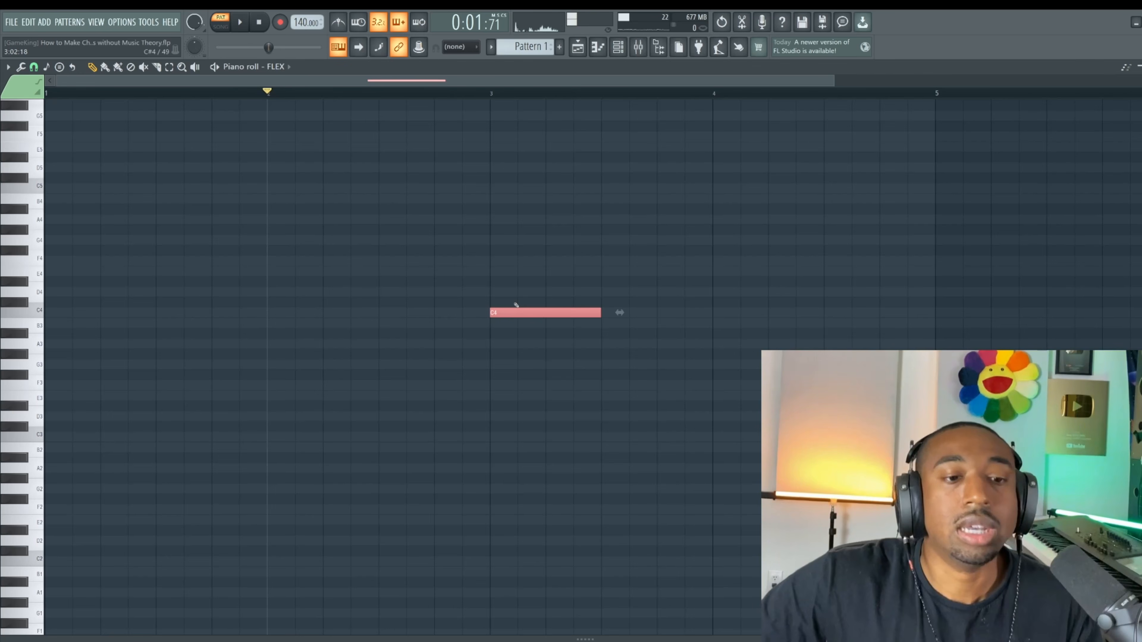
pyautogui.click(517, 308)
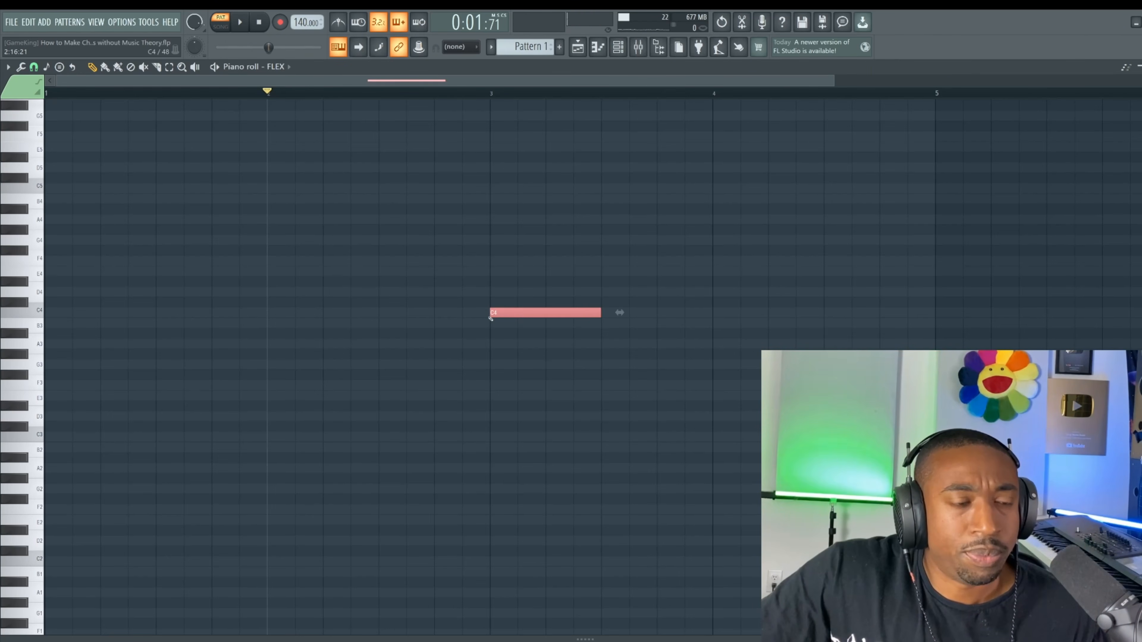
pyautogui.click(518, 291)
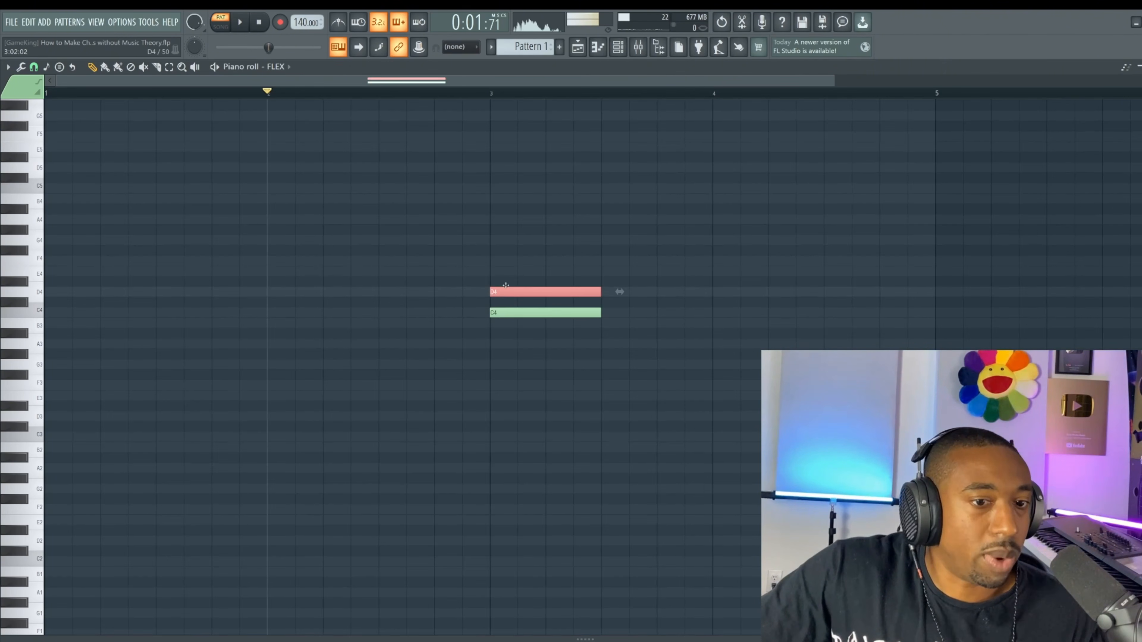
pyautogui.click(500, 271)
pyautogui.click(500, 250)
pyautogui.moveTo(500, 250); pyautogui.dragTo(500, 261)
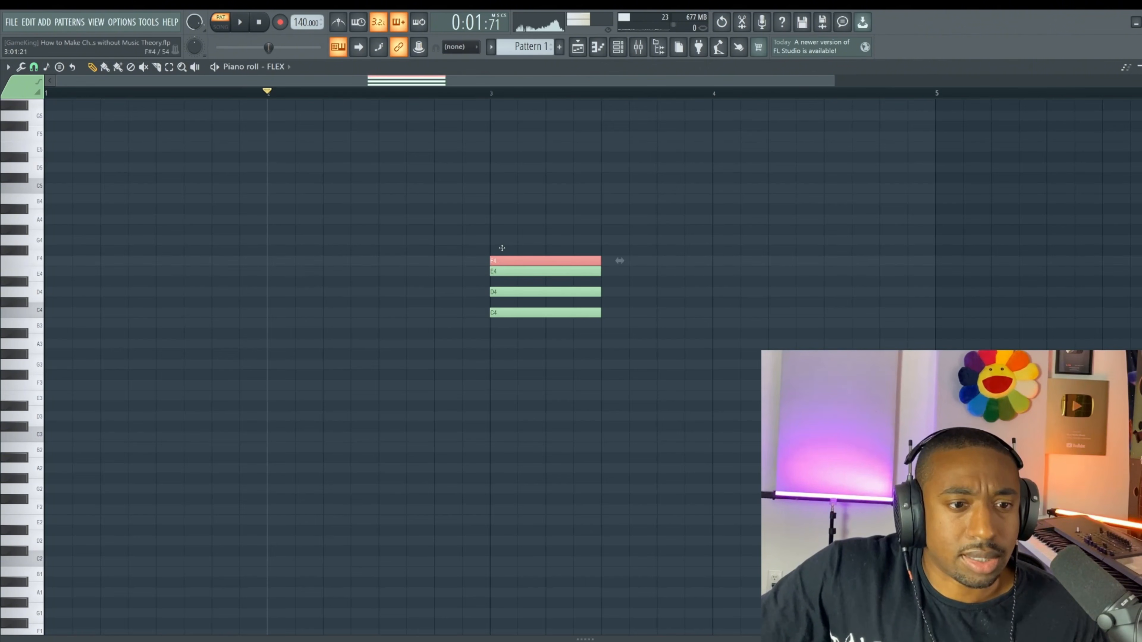
pyautogui.click(502, 240)
pyautogui.click(507, 219)
pyautogui.click(507, 198)
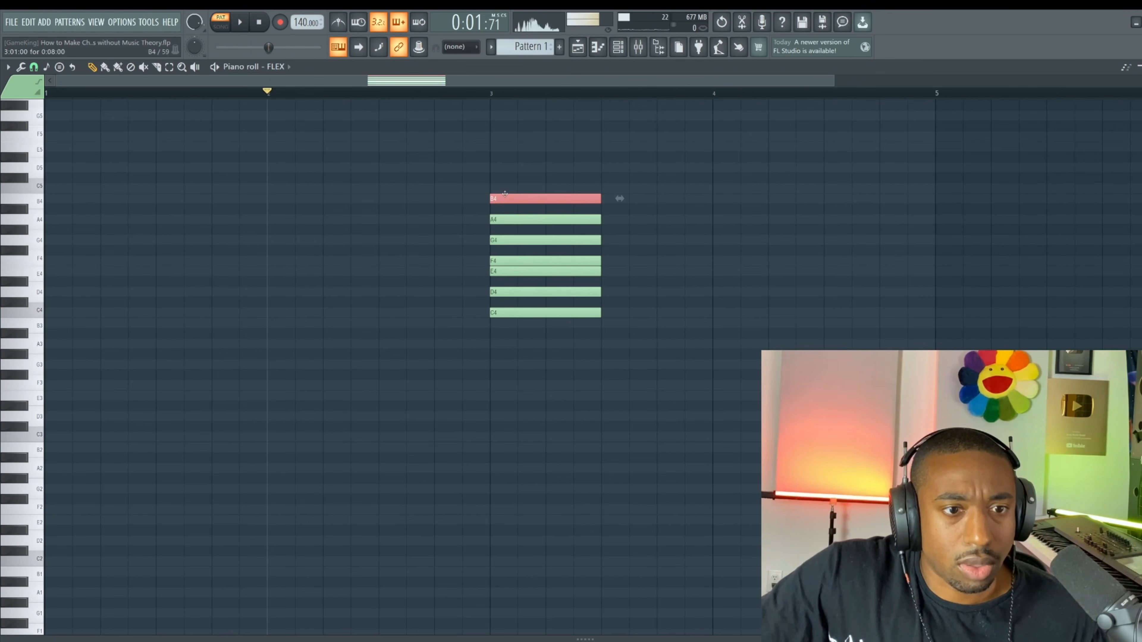
pyautogui.click(507, 188)
# Step: Duplicate the whole bar 3 scale stack one octave higher, starting from C5, and clear the selection
pyautogui.moveTo(515, 163); pyautogui.dragTo(525, 354)
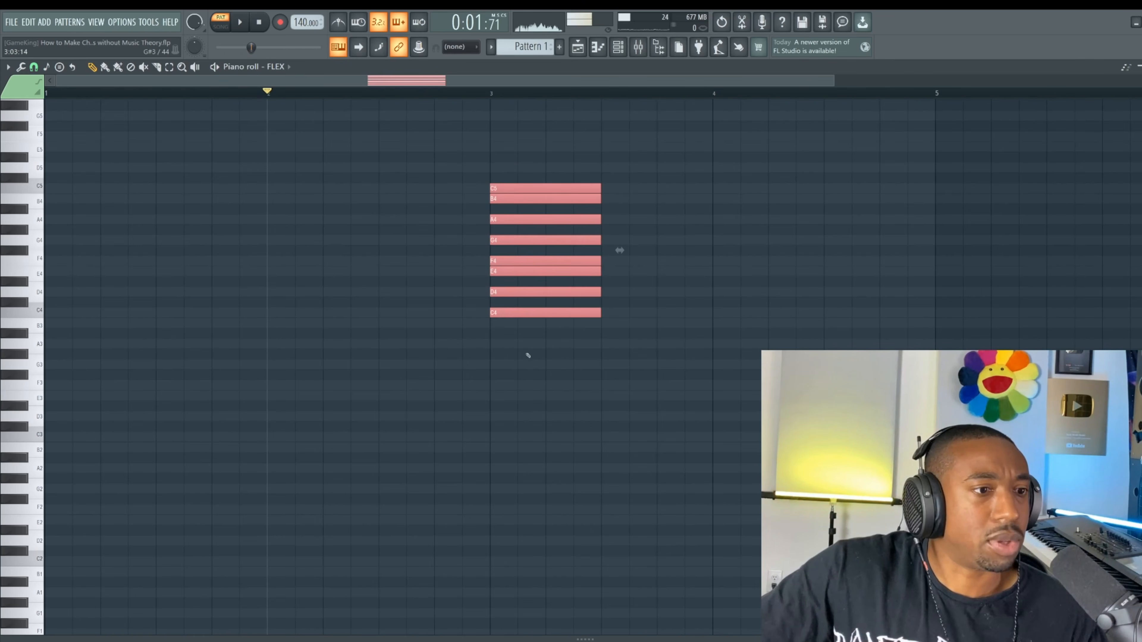
pyautogui.click(506, 308)
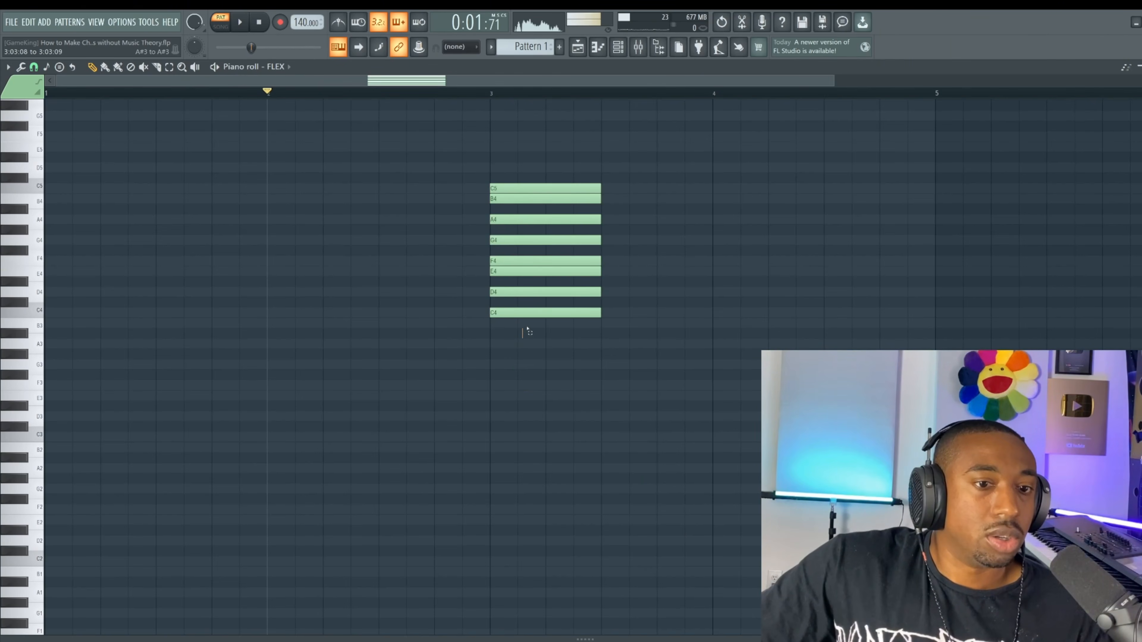
pyautogui.hotkey('ctrl', 'a')
pyautogui.moveTo(505, 312); pyautogui.dragTo(507, 190)
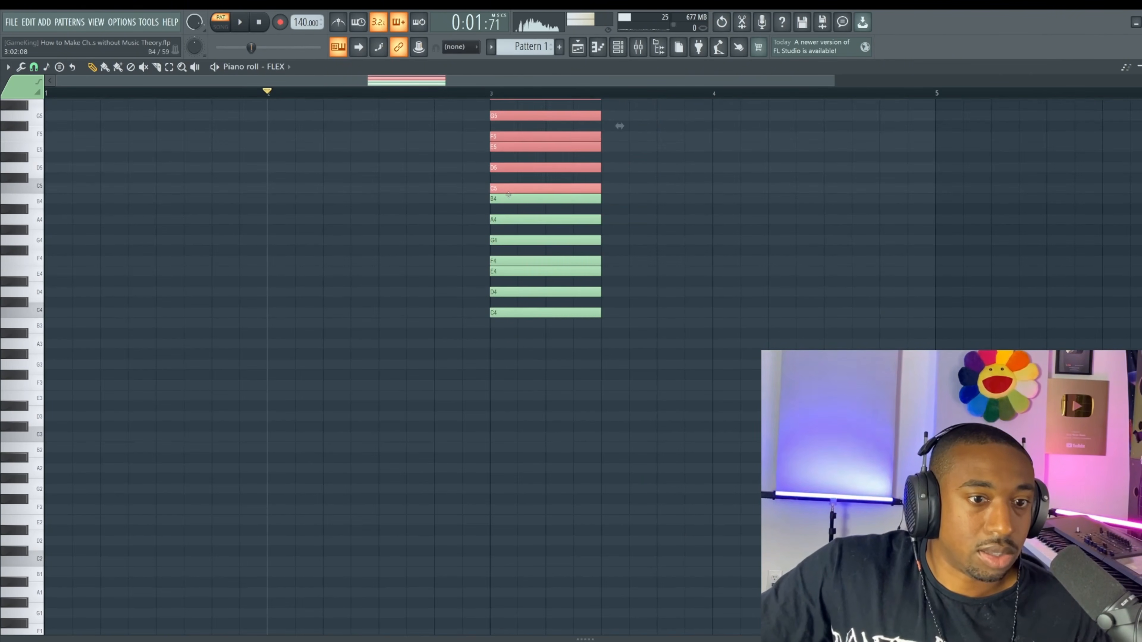
pyautogui.click(421, 234)
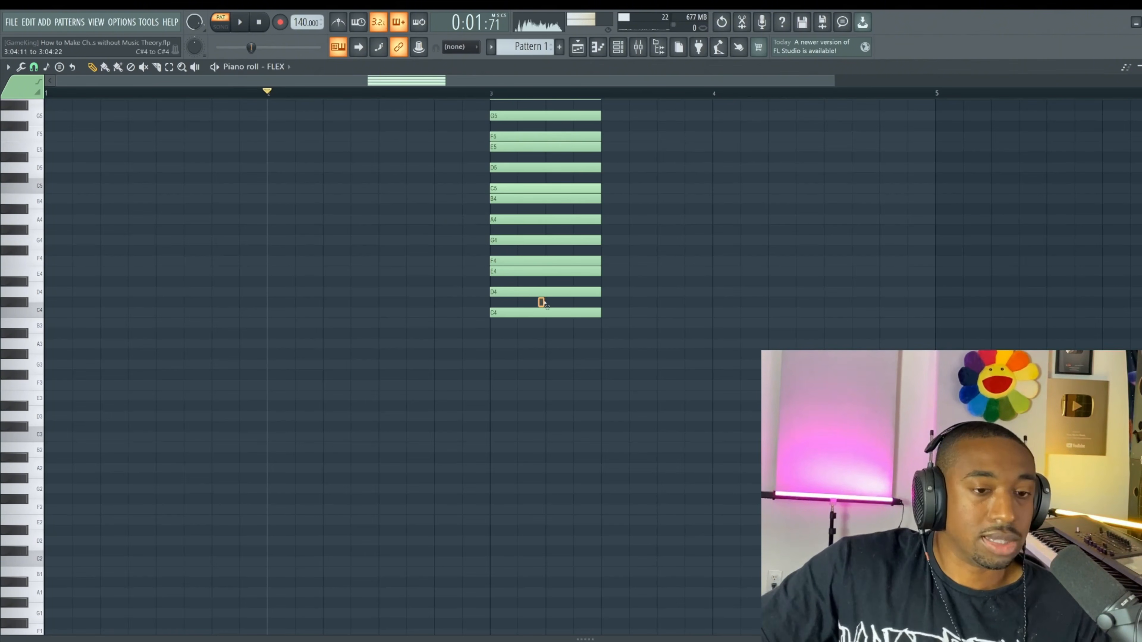
# Step: Count through the bar 3 scale degrees from C4 up to C5 by highlighting the notes one after another
pyautogui.click(539, 312)
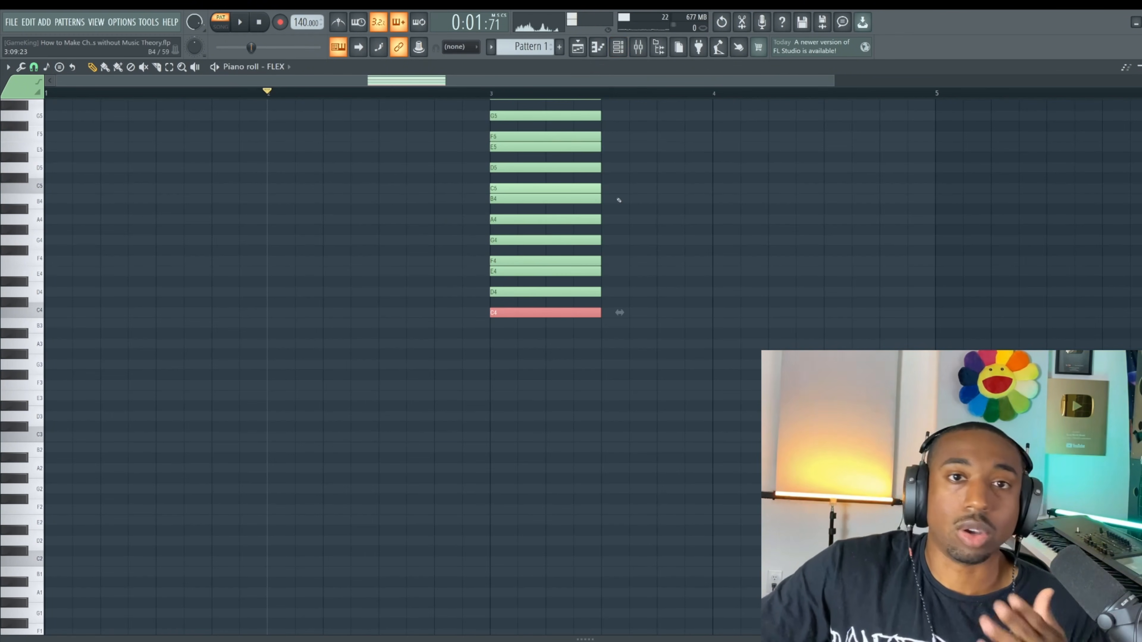
pyautogui.scroll(3, 486, 288)
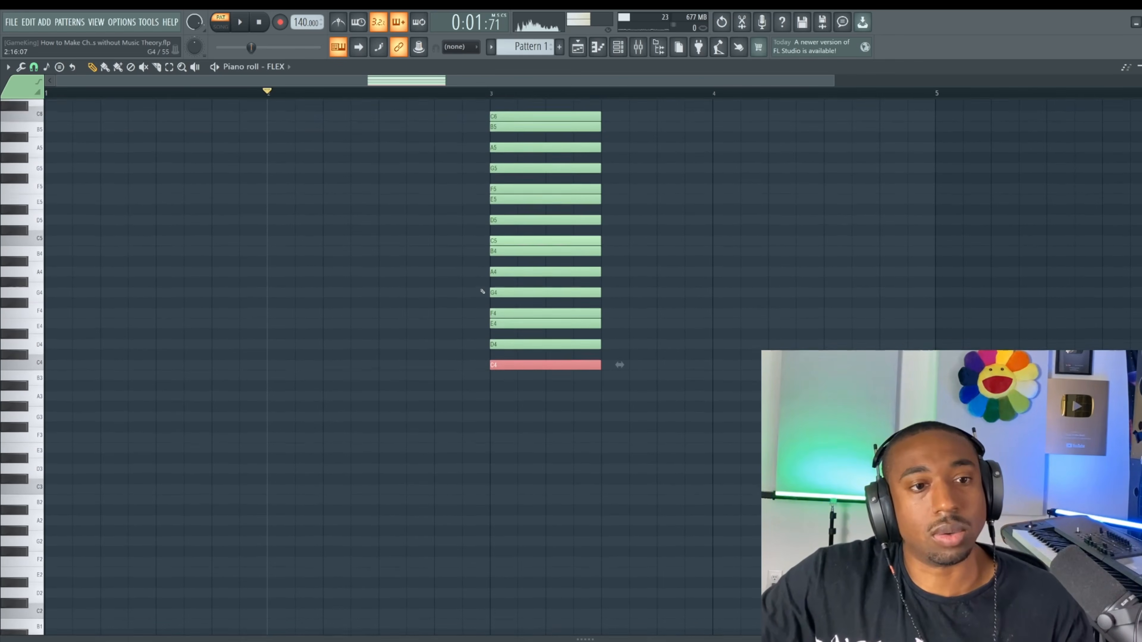
pyautogui.moveTo(520, 399); pyautogui.dragTo(511, 354)
pyautogui.keyDown('ctrl'); pyautogui.click(512, 335); pyautogui.keyUp('ctrl')
pyautogui.keyDown('ctrl'); pyautogui.click(511, 324); pyautogui.keyUp('ctrl')
pyautogui.keyDown('ctrl'); pyautogui.click(508, 303); pyautogui.keyUp('ctrl')
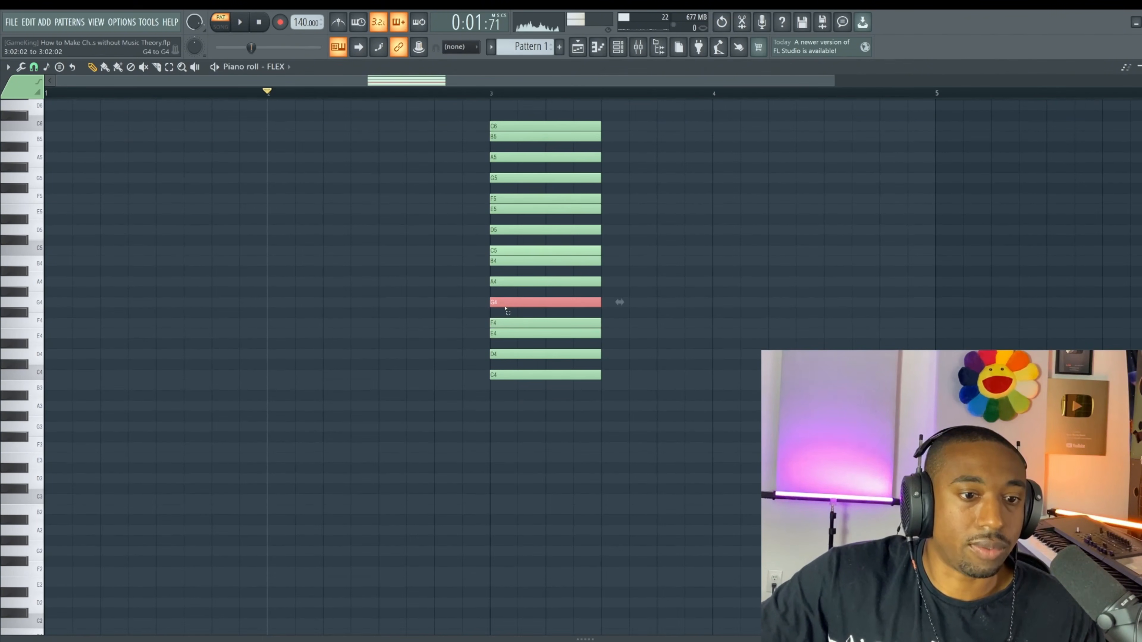
pyautogui.keyDown('ctrl'); pyautogui.click(508, 283); pyautogui.keyUp('ctrl')
pyautogui.keyDown('ctrl'); pyautogui.click(508, 263); pyautogui.keyUp('ctrl')
pyautogui.keyDown('ctrl'); pyautogui.click(508, 251); pyautogui.keyUp('ctrl')
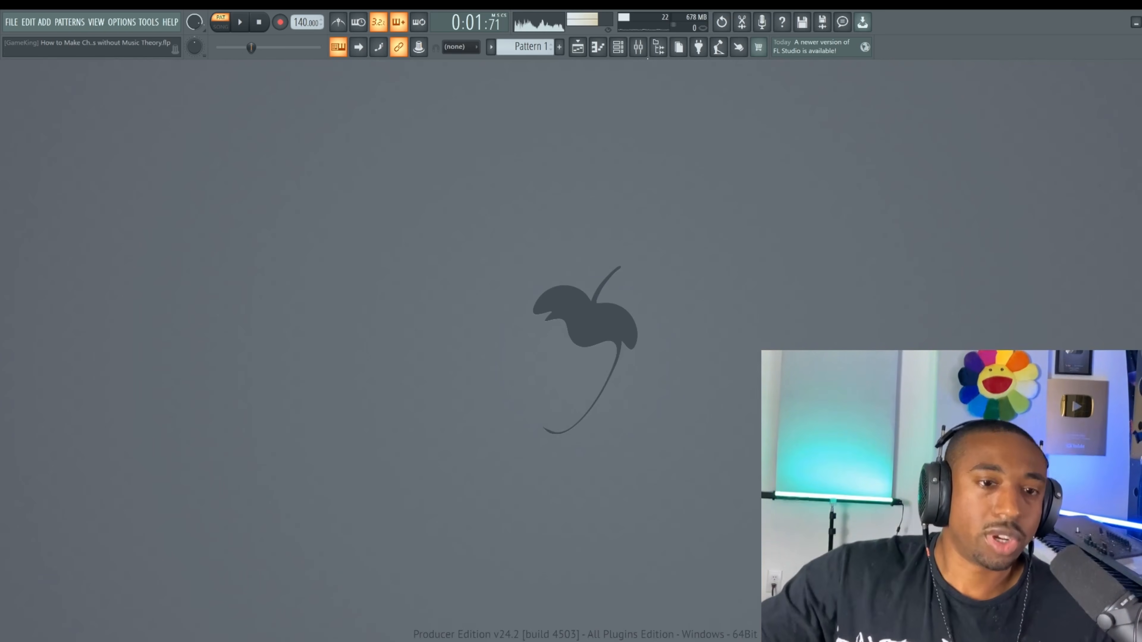
# Step: Reopen the FLEX channel's piano roll and select the root note C4 of the bar 3 scale
pyautogui.click(617, 47)
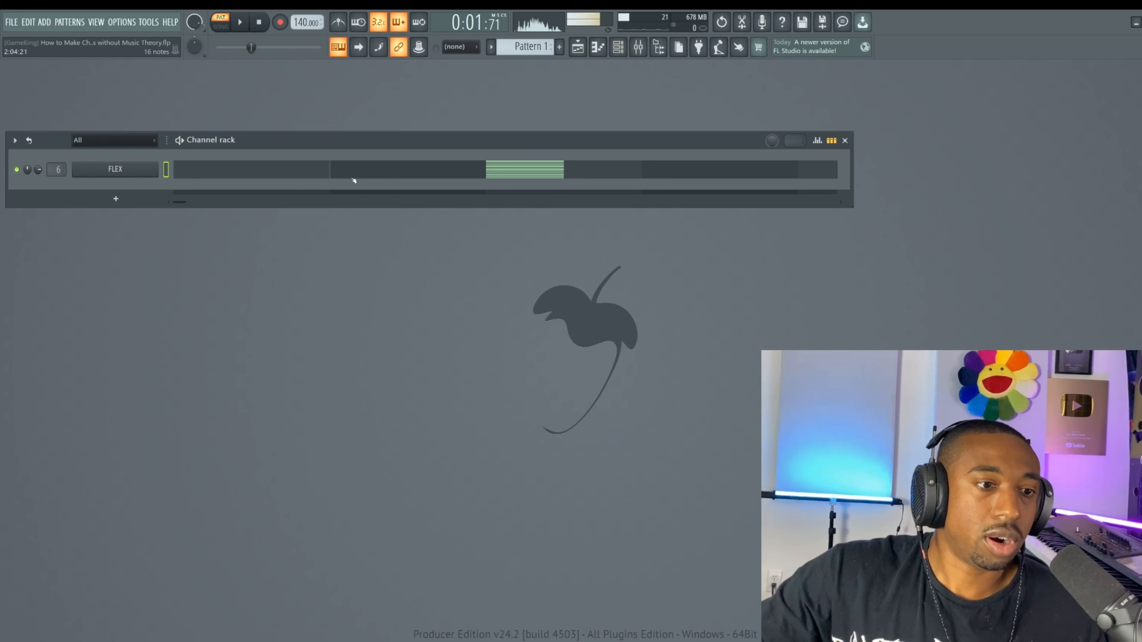
pyautogui.click(310, 178)
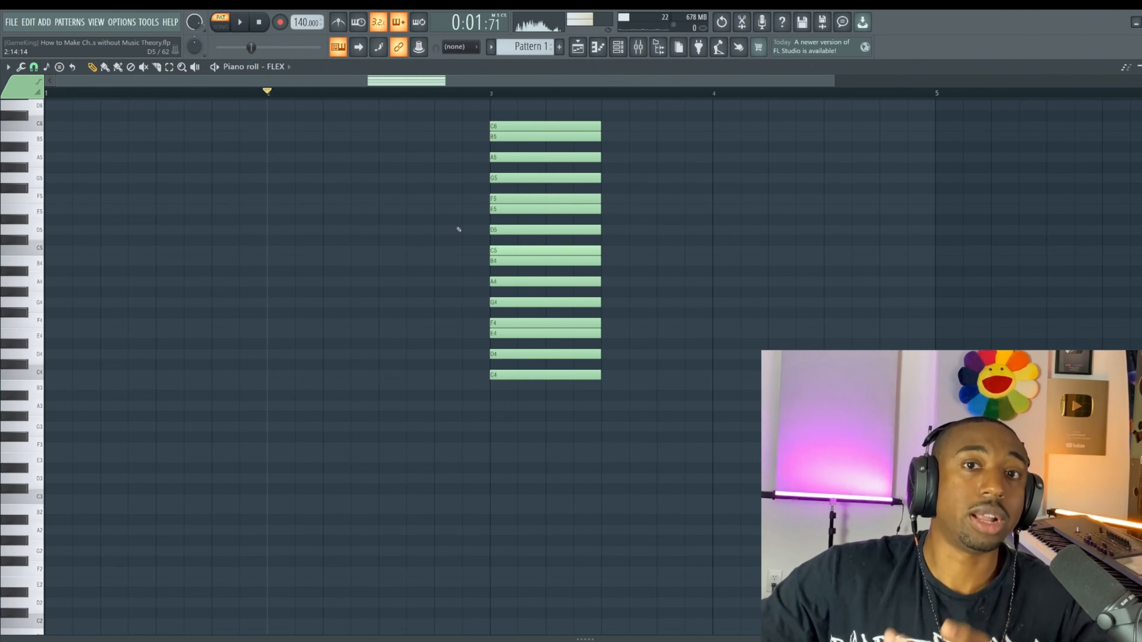
pyautogui.click(556, 374)
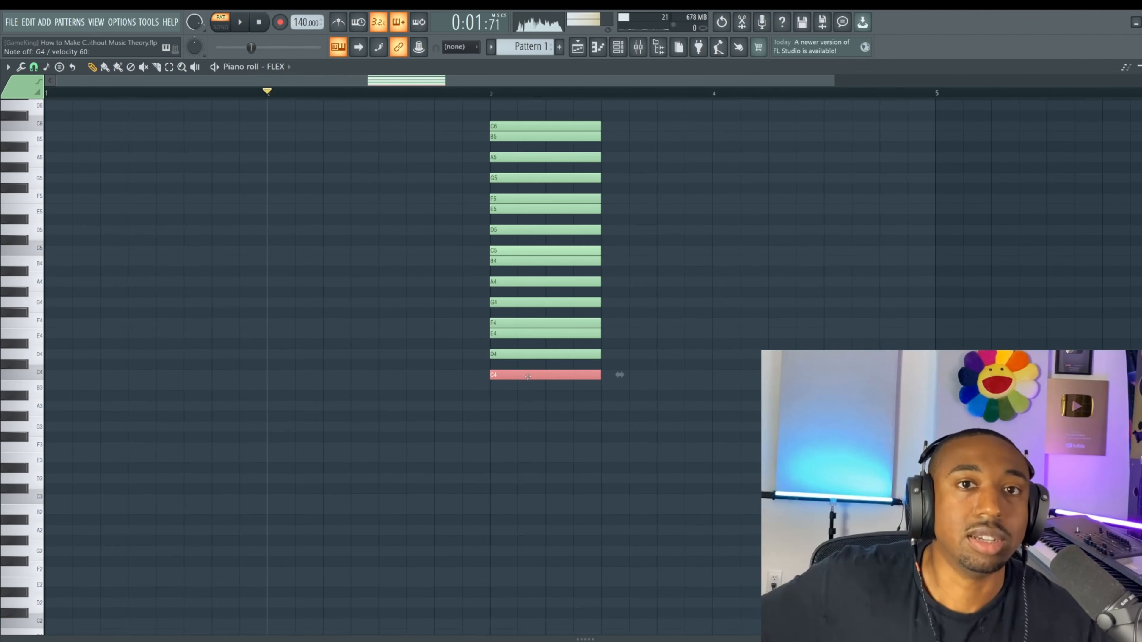
# Step: Point out the root note C4 of the bar 3 scale by highlighting it, and clear the selection
pyautogui.keyDown('ctrl'); pyautogui.click(530, 410); pyautogui.keyUp('ctrl')
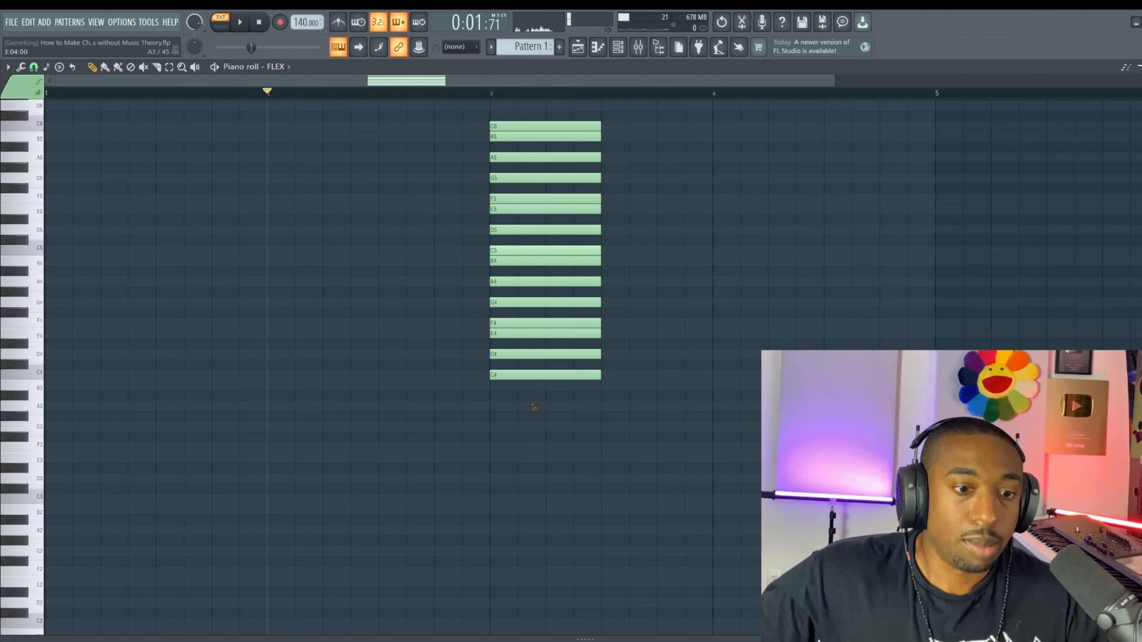
pyautogui.moveTo(530, 410); pyautogui.dragTo(553, 362)
pyautogui.keyDown('ctrl'); pyautogui.click(521, 439); pyautogui.keyUp('ctrl')
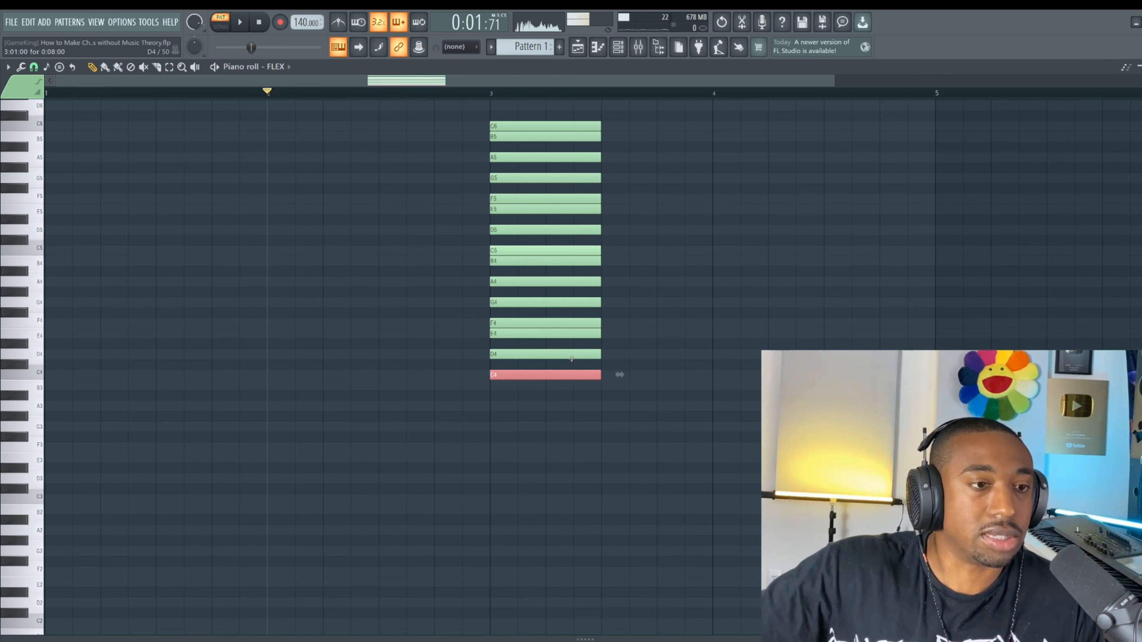
pyautogui.moveTo(541, 421); pyautogui.dragTo(513, 376)
pyautogui.moveTo(548, 422); pyautogui.dragTo(523, 360)
pyautogui.keyDown('ctrl'); pyautogui.click(388, 438); pyautogui.keyUp('ctrl')
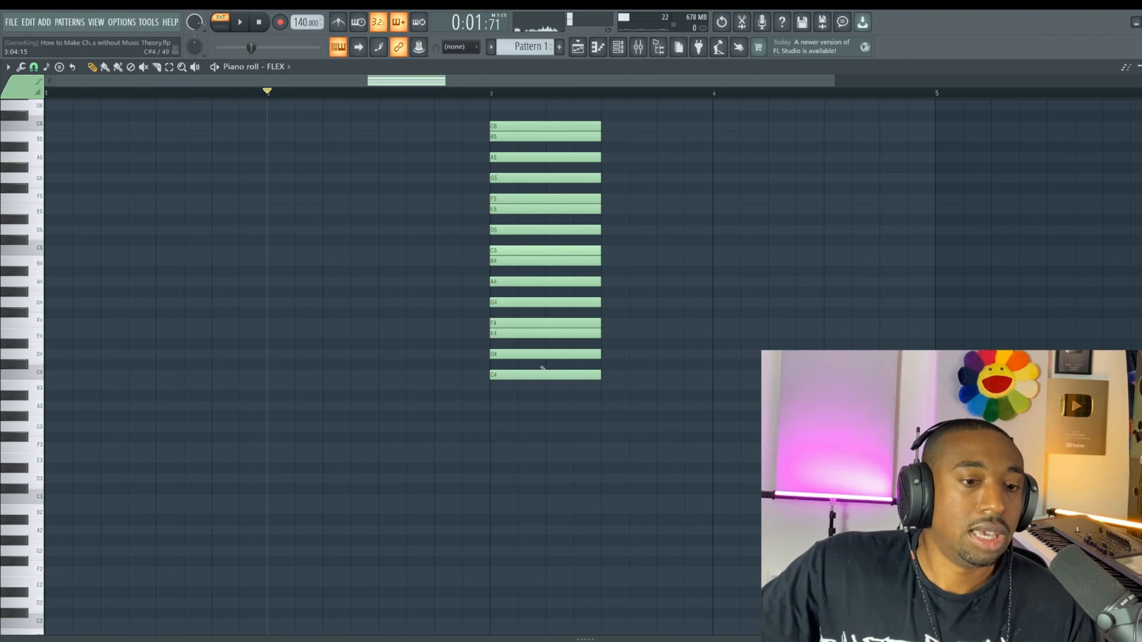
# Step: Count up the bar 3 scale from D4 to C5 by highlighting each note in turn, and clear the selection
pyautogui.keyDown('ctrl'); pyautogui.click(523, 354); pyautogui.keyUp('ctrl')
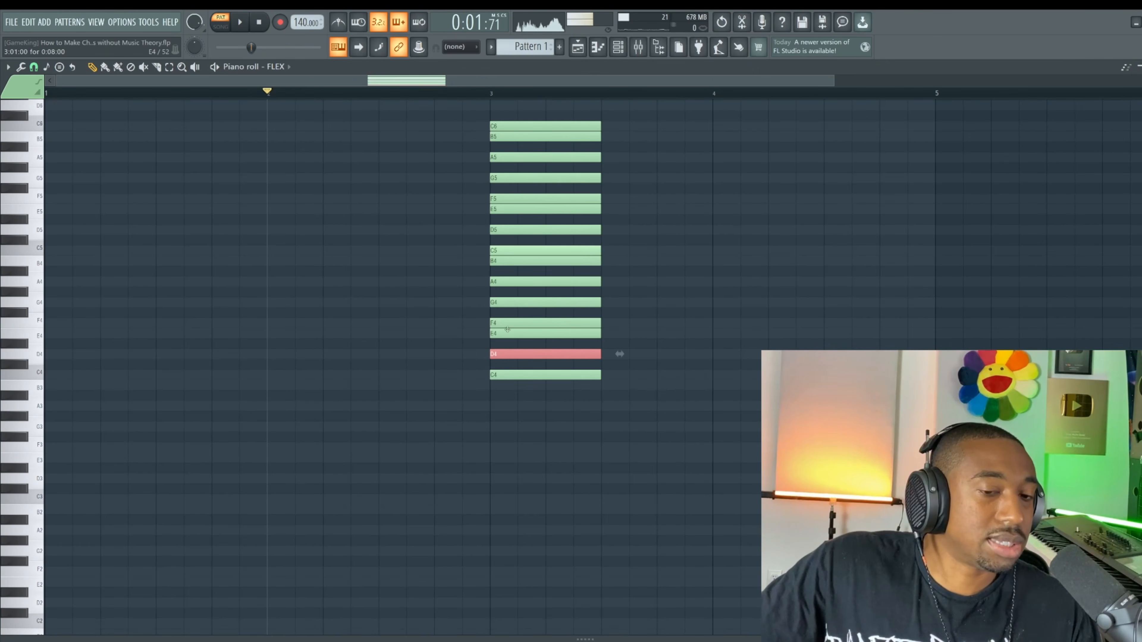
pyautogui.keyDown('ctrl'); pyautogui.click(508, 333); pyautogui.keyUp('ctrl')
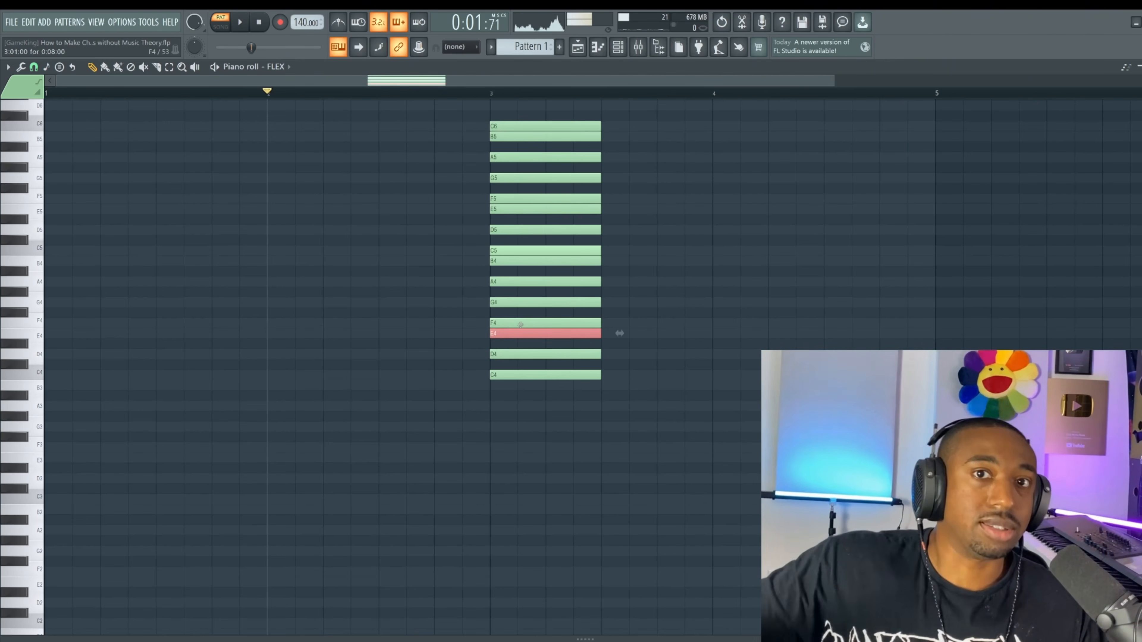
pyautogui.keyDown('ctrl'); pyautogui.click(520, 324); pyautogui.keyUp('ctrl')
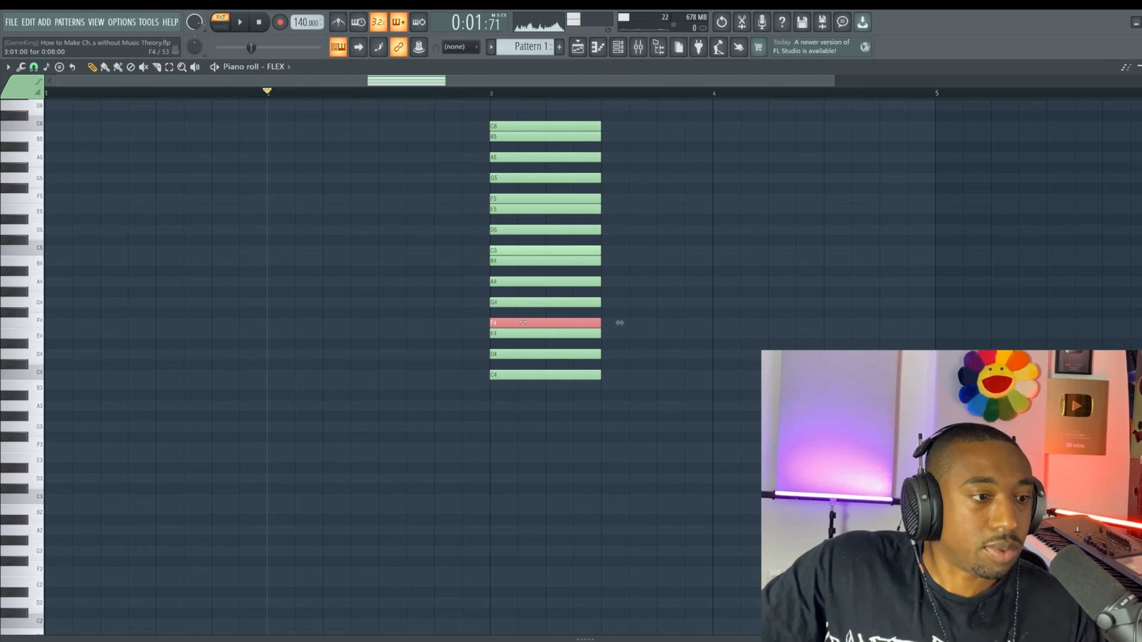
pyautogui.keyDown('ctrl'); pyautogui.click(502, 305); pyautogui.keyUp('ctrl')
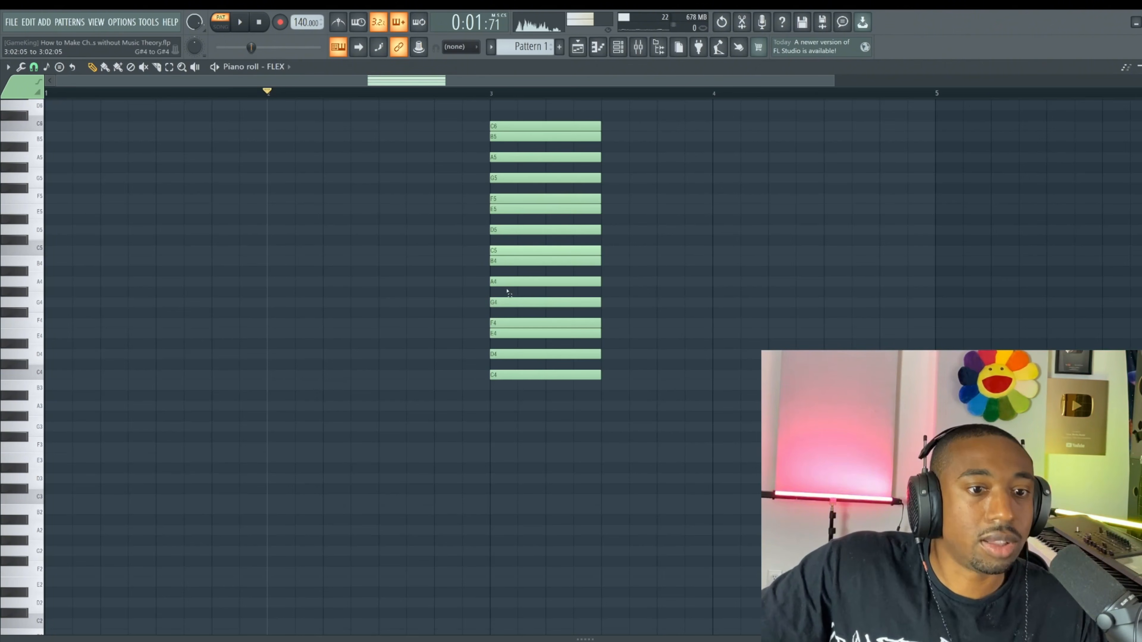
pyautogui.keyDown('ctrl'); pyautogui.click(508, 281); pyautogui.keyUp('ctrl')
pyautogui.keyDown('ctrl'); pyautogui.click(507, 260); pyautogui.keyUp('ctrl')
pyautogui.keyDown('ctrl'); pyautogui.click(505, 250); pyautogui.keyUp('ctrl')
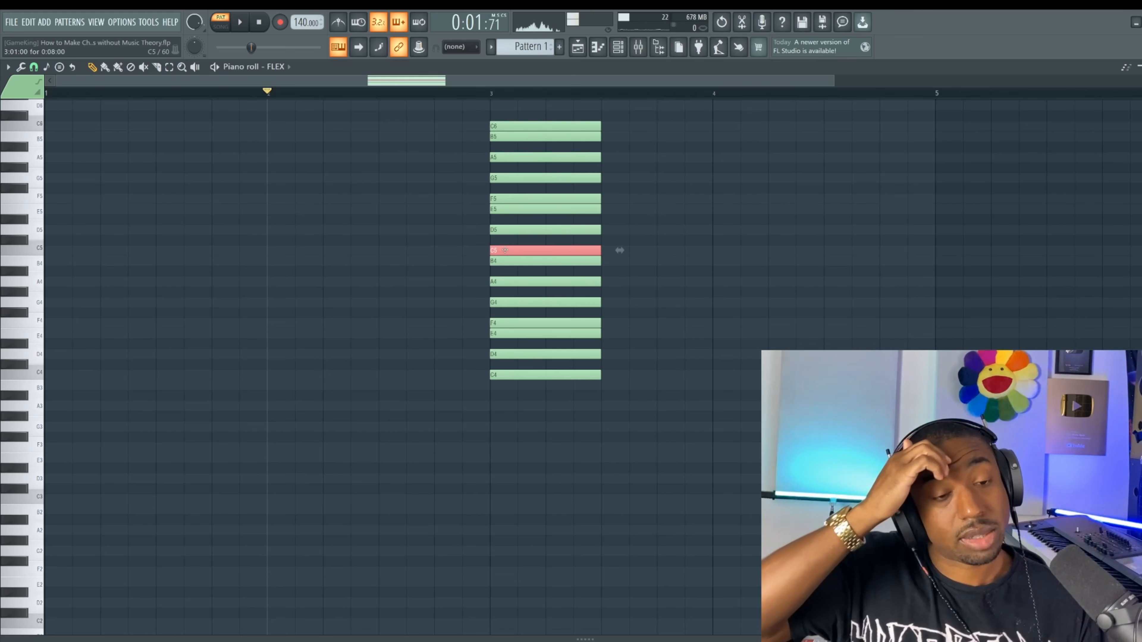
pyautogui.keyDown('ctrl'); pyautogui.click(347, 329); pyautogui.keyUp('ctrl')
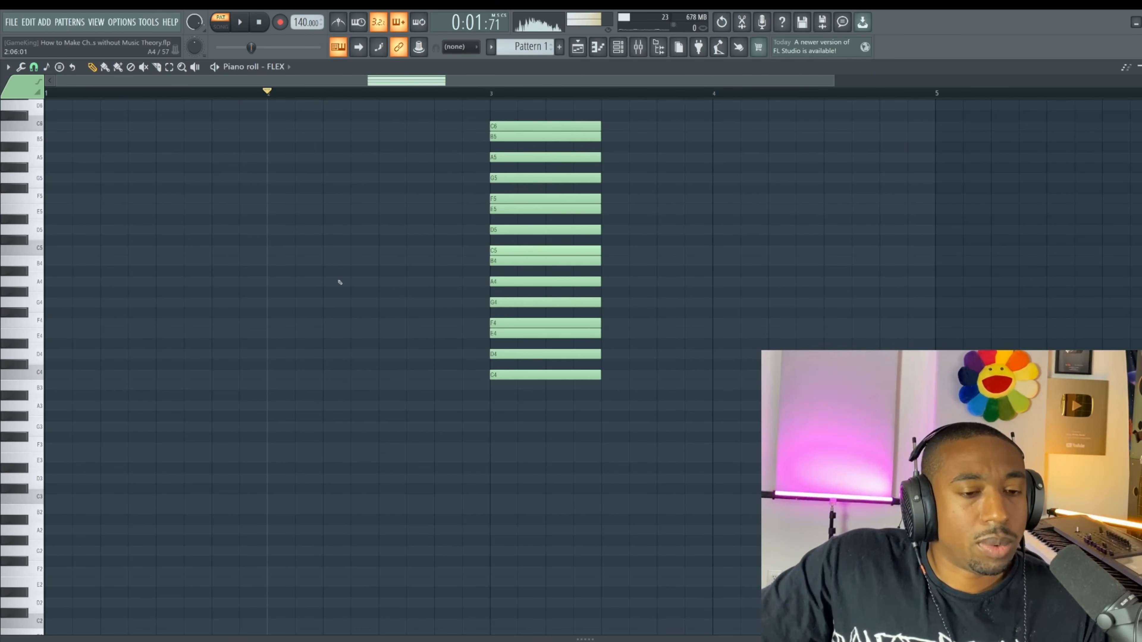
# Step: Build a half-bar C major triad of C4, E4 and G4 at the start of bar 1, picking every other note of the bar 3 scale
pyautogui.click(72, 384)
pyautogui.moveTo(68, 383); pyautogui.dragTo(51, 384)
pyautogui.rightClick(101, 385)
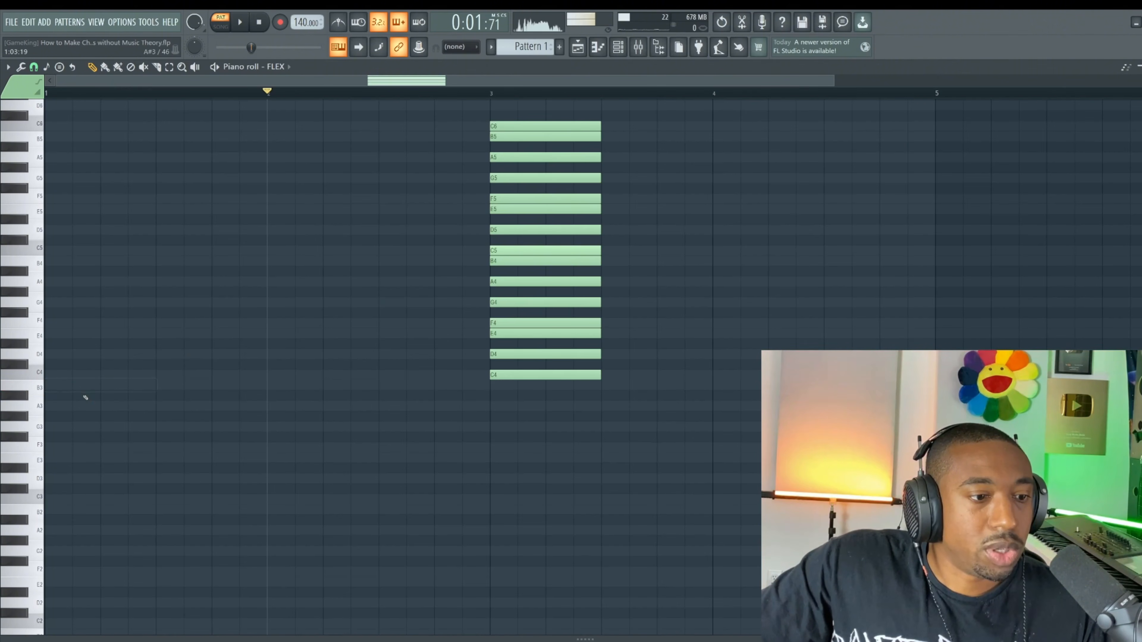
pyautogui.click(62, 375)
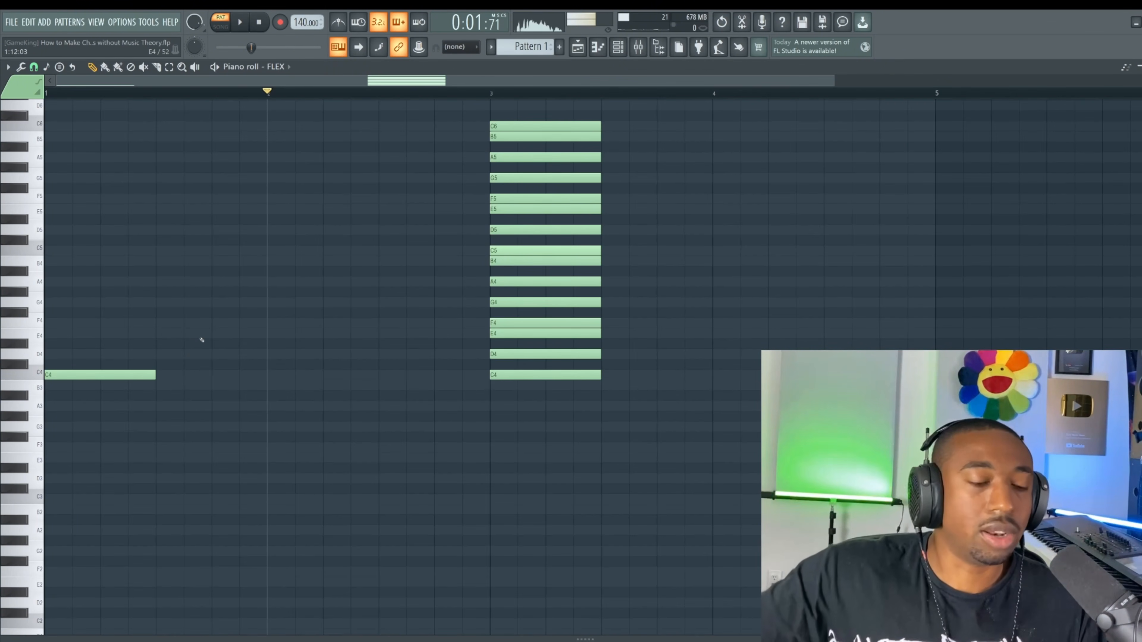
pyautogui.moveTo(468, 360); pyautogui.dragTo(520, 371)
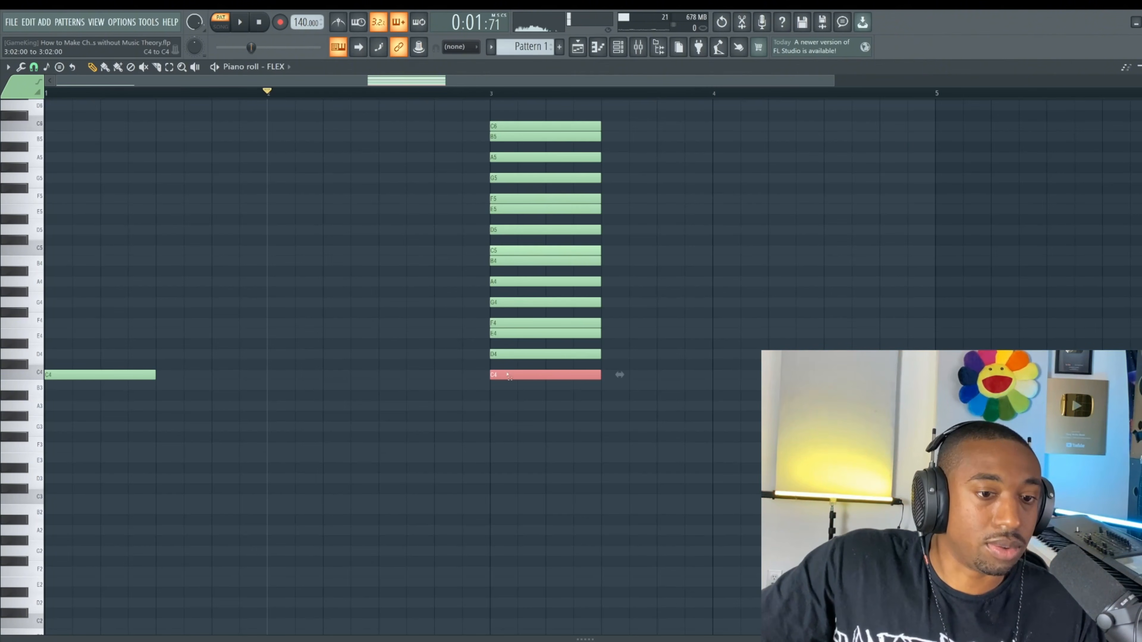
pyautogui.keyDown('shift'); pyautogui.click(506, 333); pyautogui.keyUp('shift')
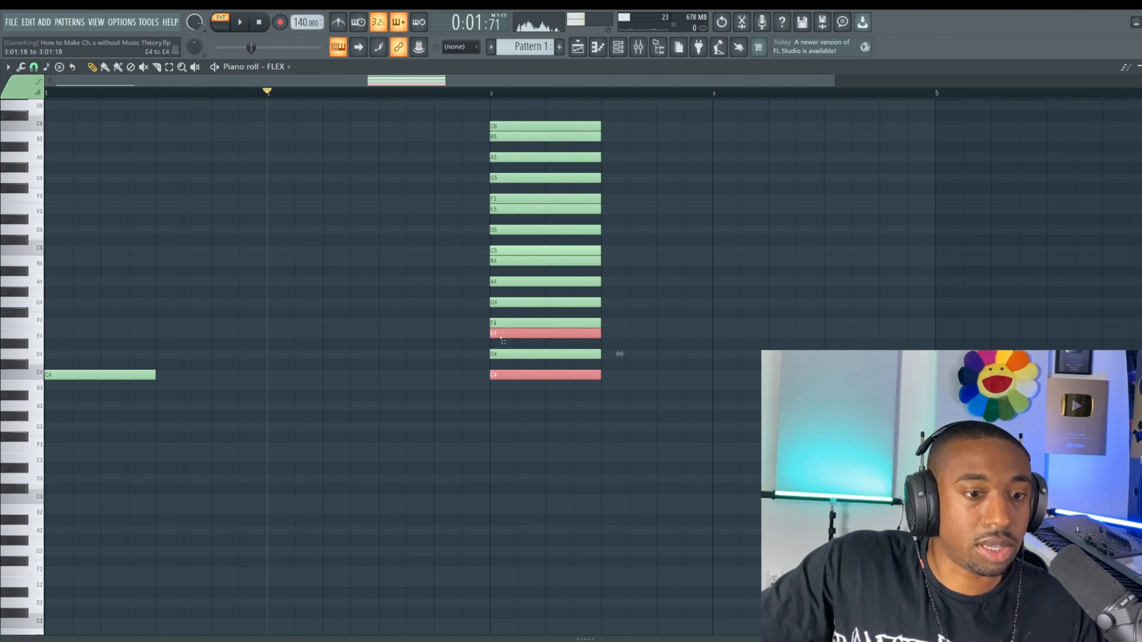
pyautogui.keyDown('shift'); pyautogui.click(505, 301); pyautogui.keyUp('shift')
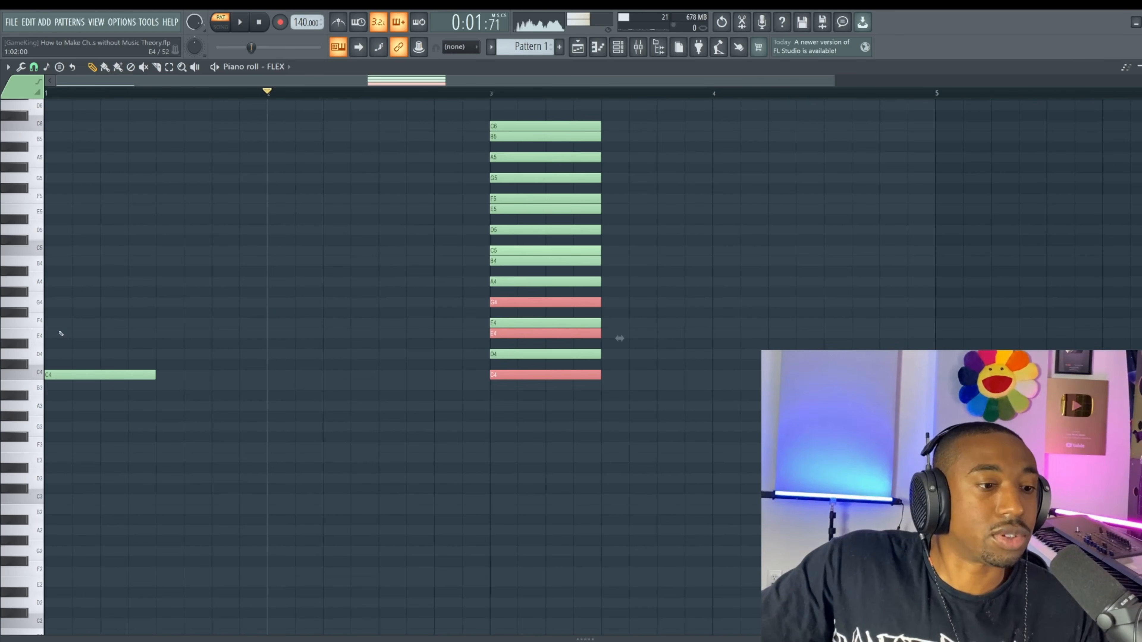
pyautogui.click(60, 335)
pyautogui.click(64, 302)
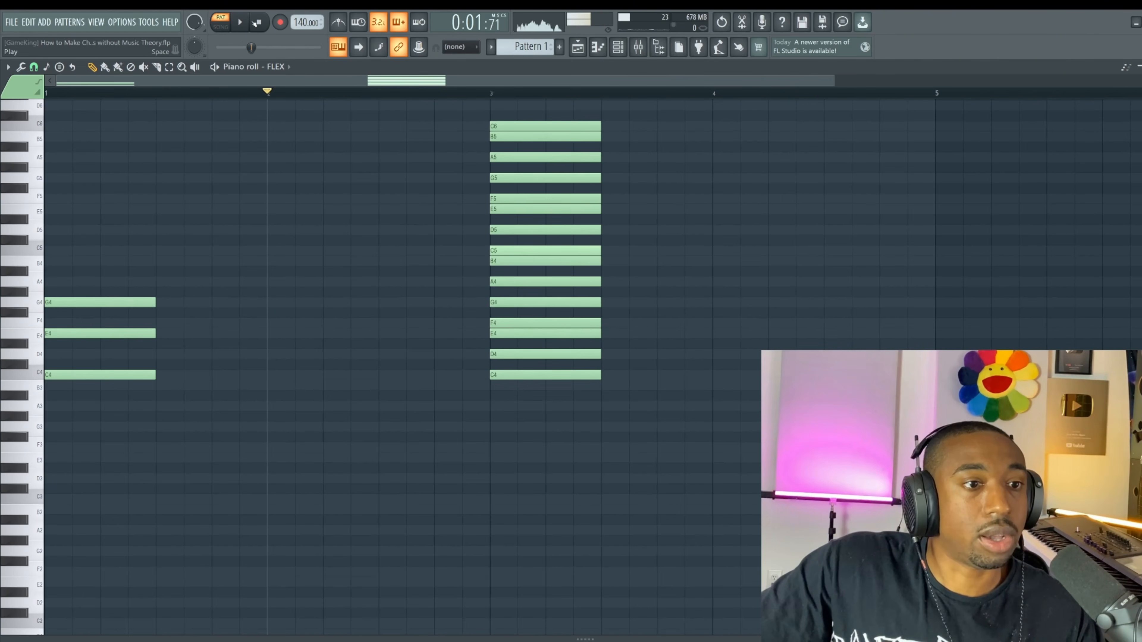
# Step: Play back the bar 1 triad and highlight its notes C4, E4 and G4
pyautogui.press('space')
pyautogui.keyDown('shift'); pyautogui.click(101, 374); pyautogui.keyUp('shift')
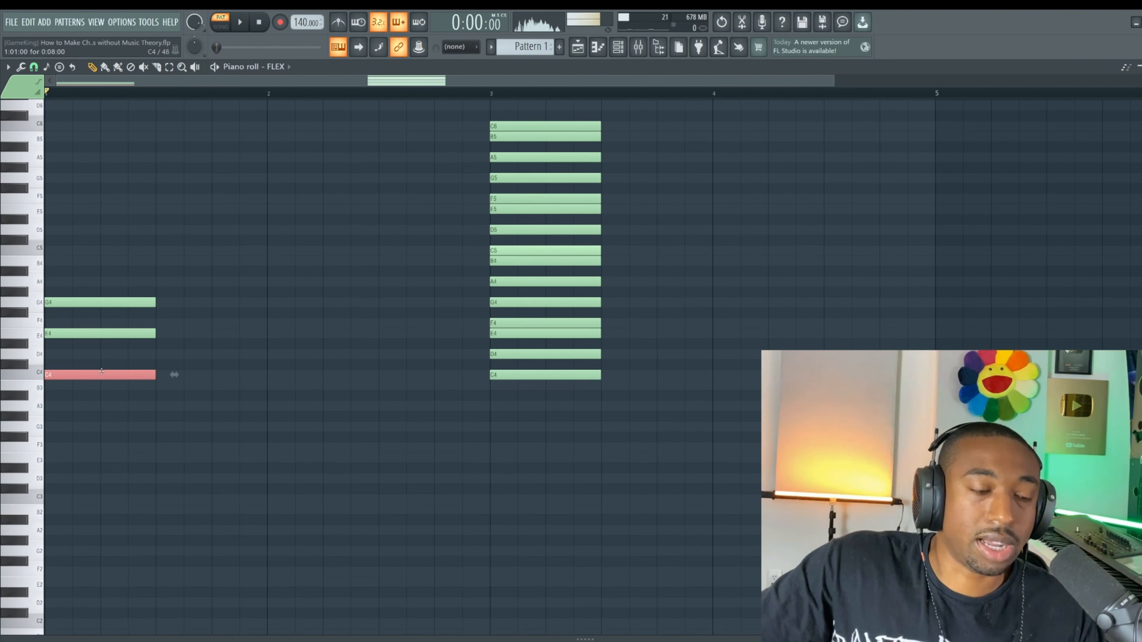
pyautogui.keyDown('shift'); pyautogui.click(90, 334); pyautogui.keyUp('shift')
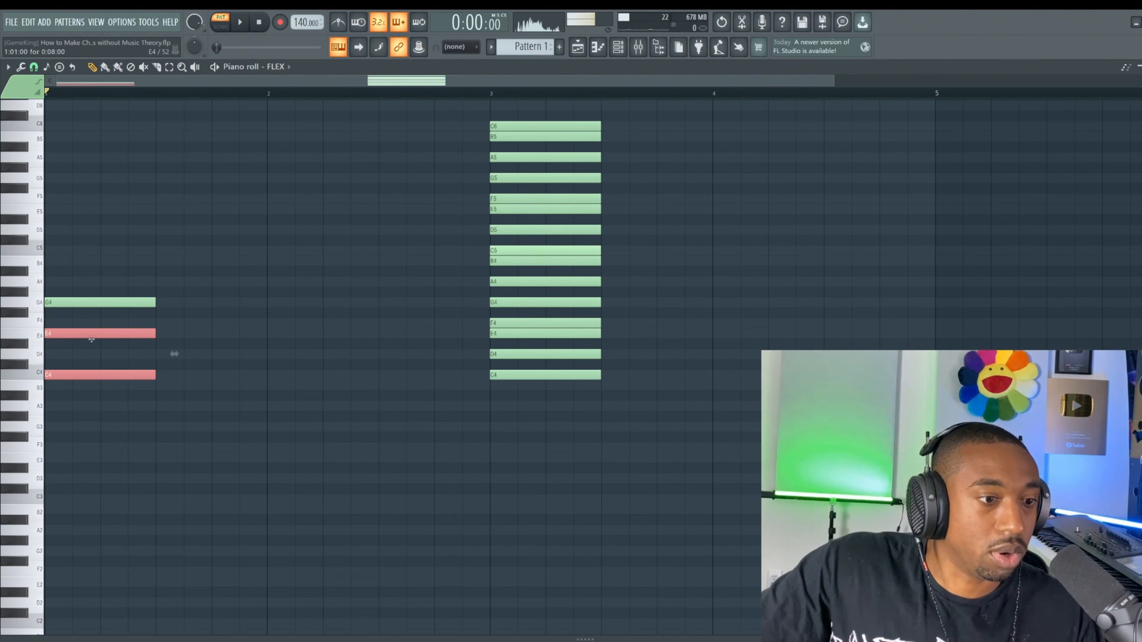
pyautogui.keyDown('shift'); pyautogui.click(97, 302); pyautogui.keyUp('shift')
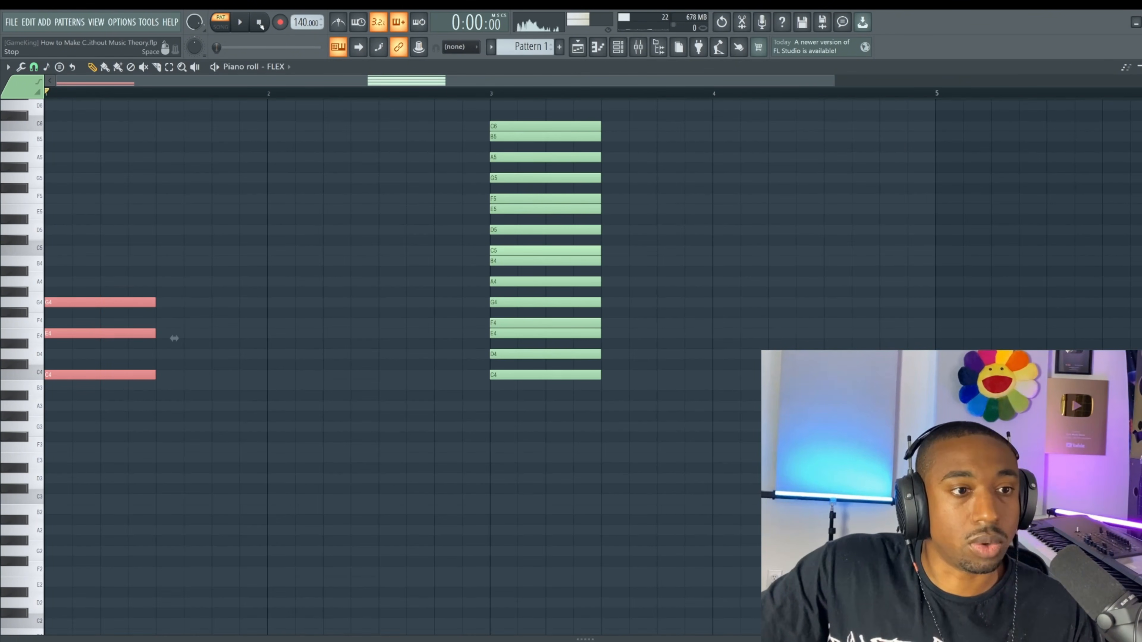
pyautogui.press('space')
pyautogui.press('space')
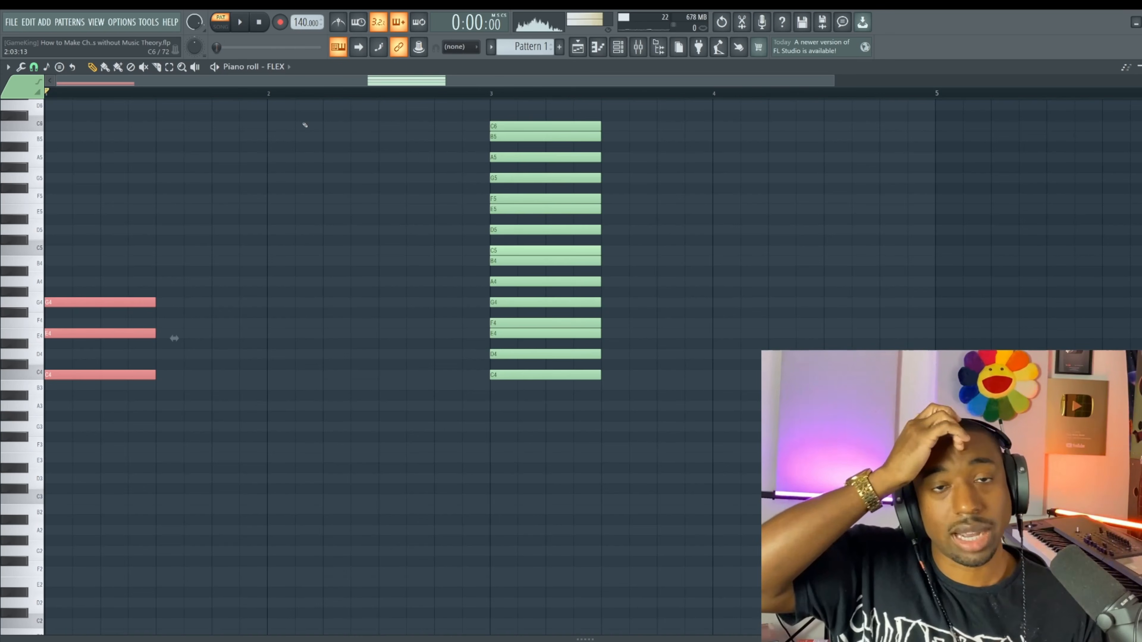
pyautogui.keyDown('ctrl'); pyautogui.click(292, 160); pyautogui.keyUp('ctrl')
pyautogui.moveTo(220, 163); pyautogui.dragTo(132, 412)
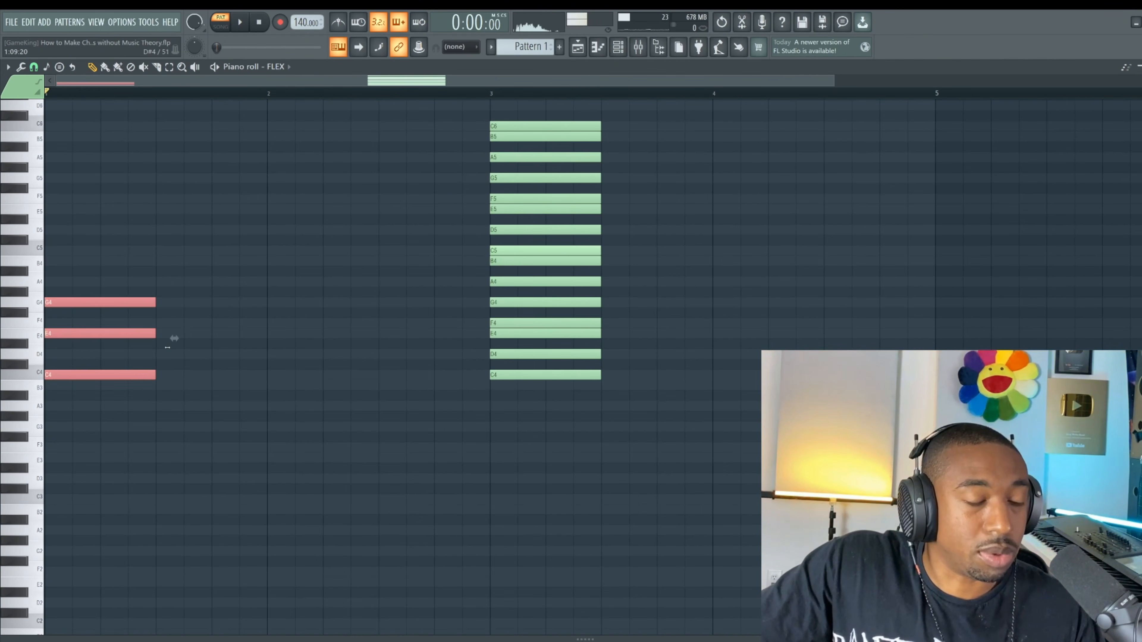
# Step: Count up the bar 3 scale from the root C4 to the fourth note F4 by highlighting each note
pyautogui.click(510, 375)
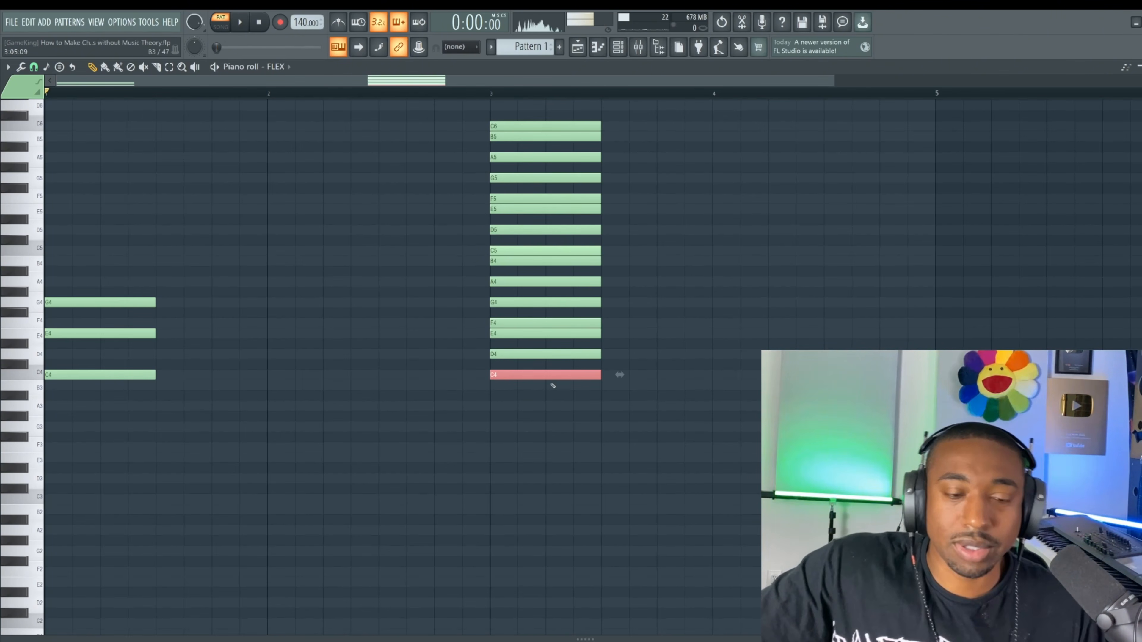
pyautogui.keyDown('ctrl'); pyautogui.click(566, 440); pyautogui.keyUp('ctrl')
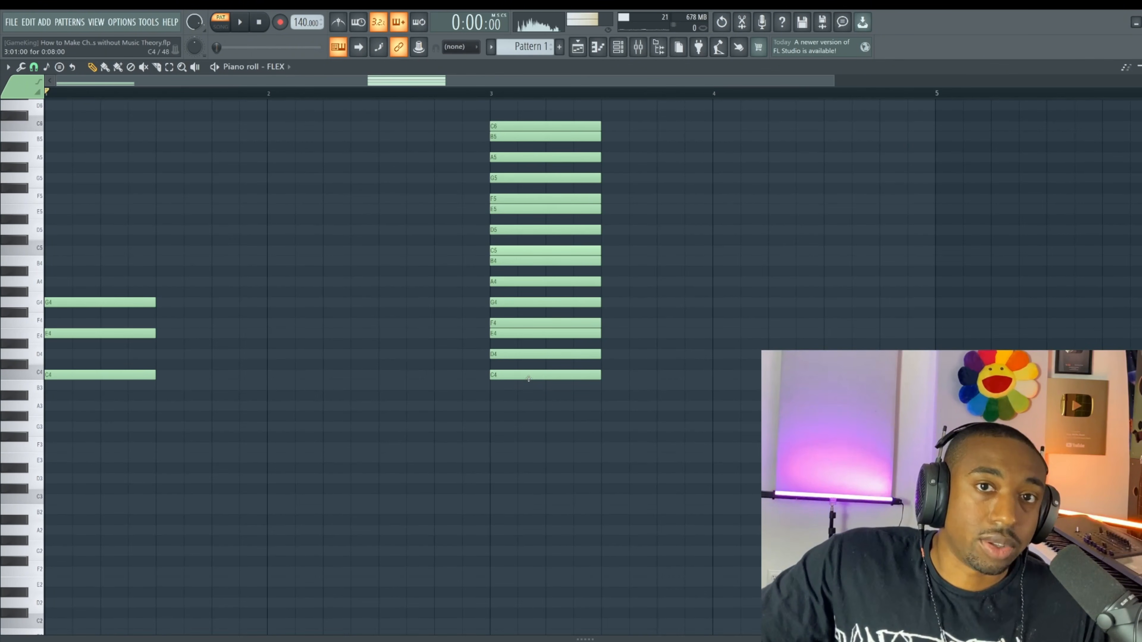
pyautogui.click(528, 379)
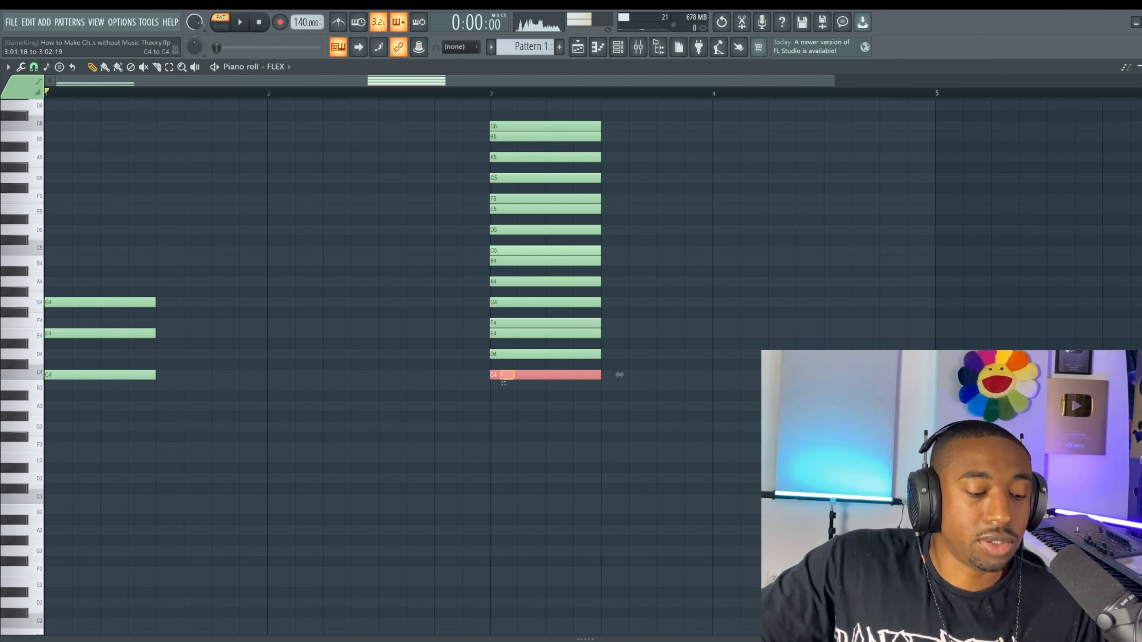
pyautogui.click(500, 356)
pyautogui.click(500, 334)
pyautogui.click(500, 323)
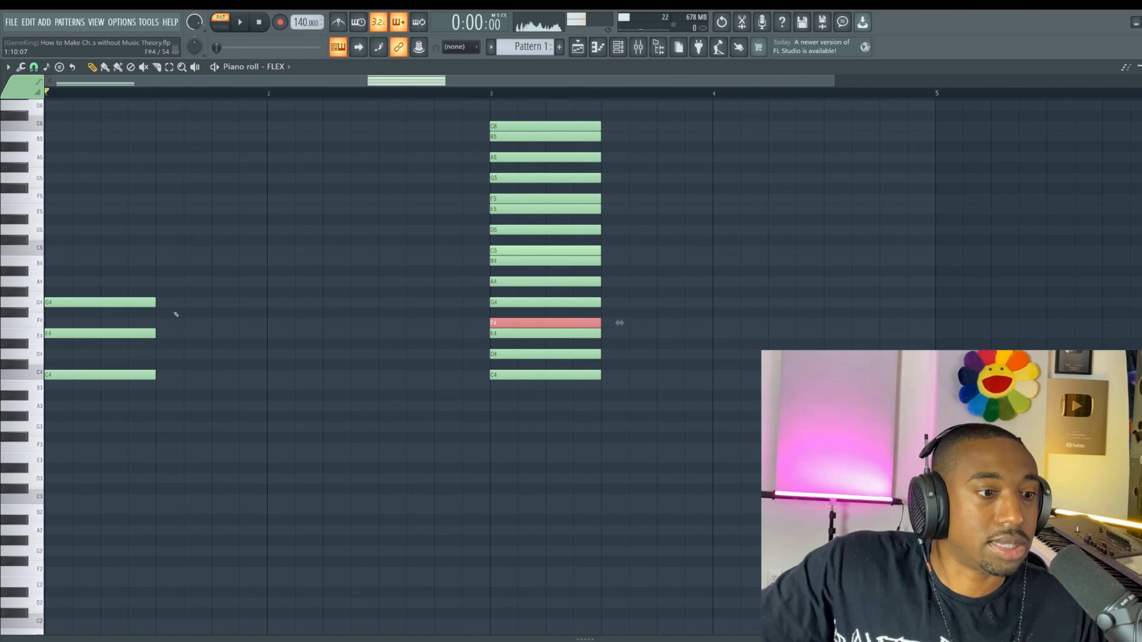
# Step: Build a half-bar F major triad of F4, A4 and C5 directly after the C major triad in bar 1
pyautogui.click(182, 322)
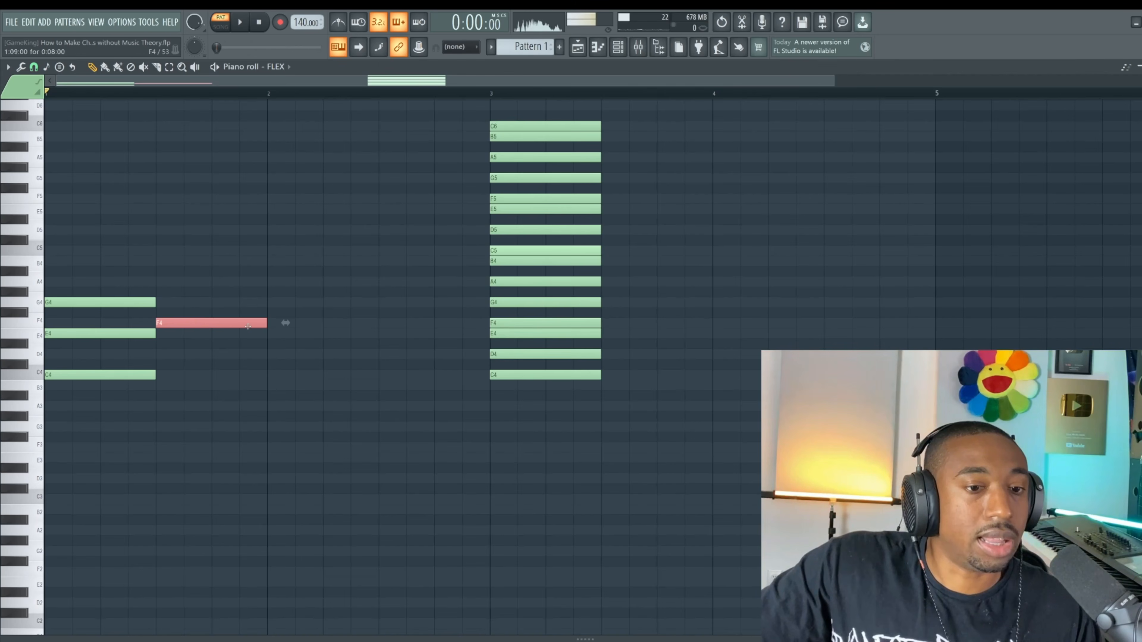
pyautogui.click(500, 323)
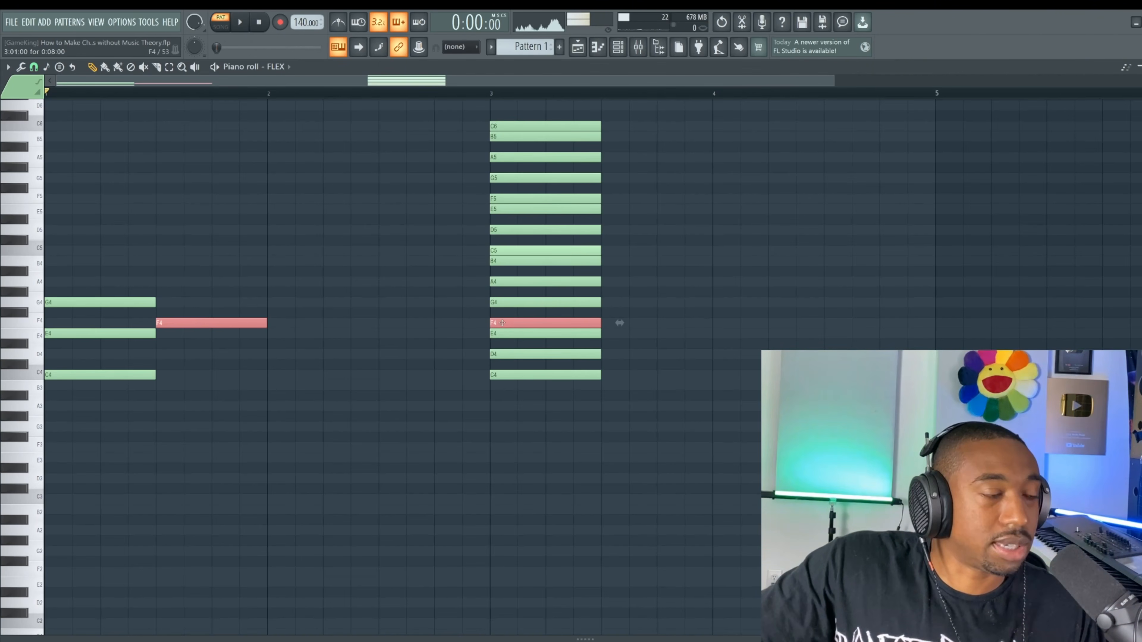
pyautogui.click(506, 282)
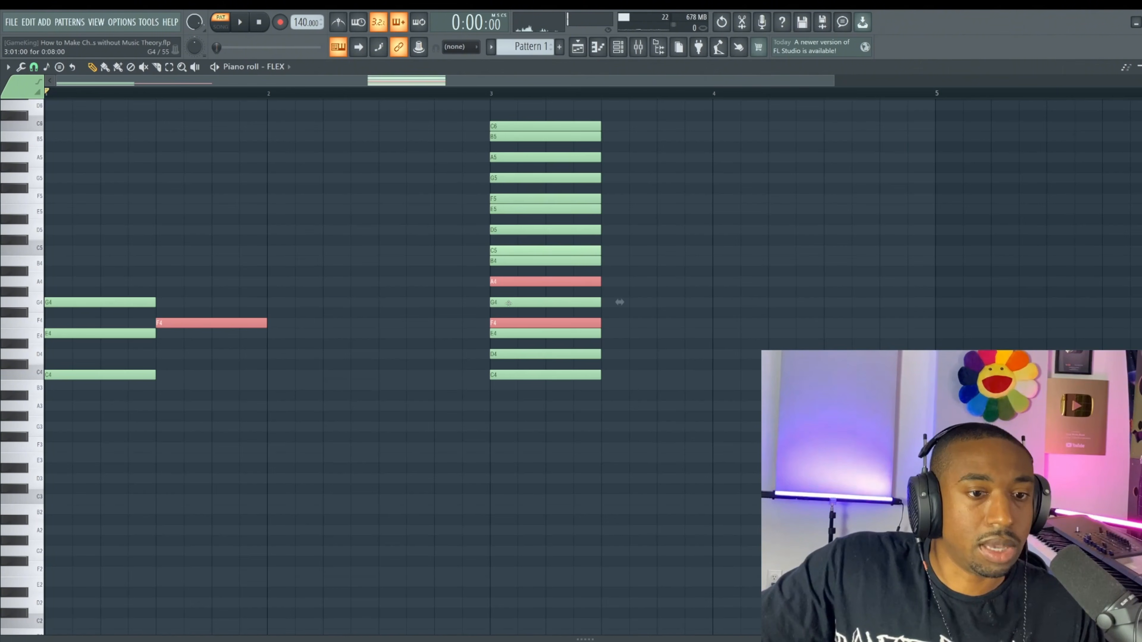
pyautogui.click(498, 250)
pyautogui.click(169, 281)
pyautogui.click(169, 250)
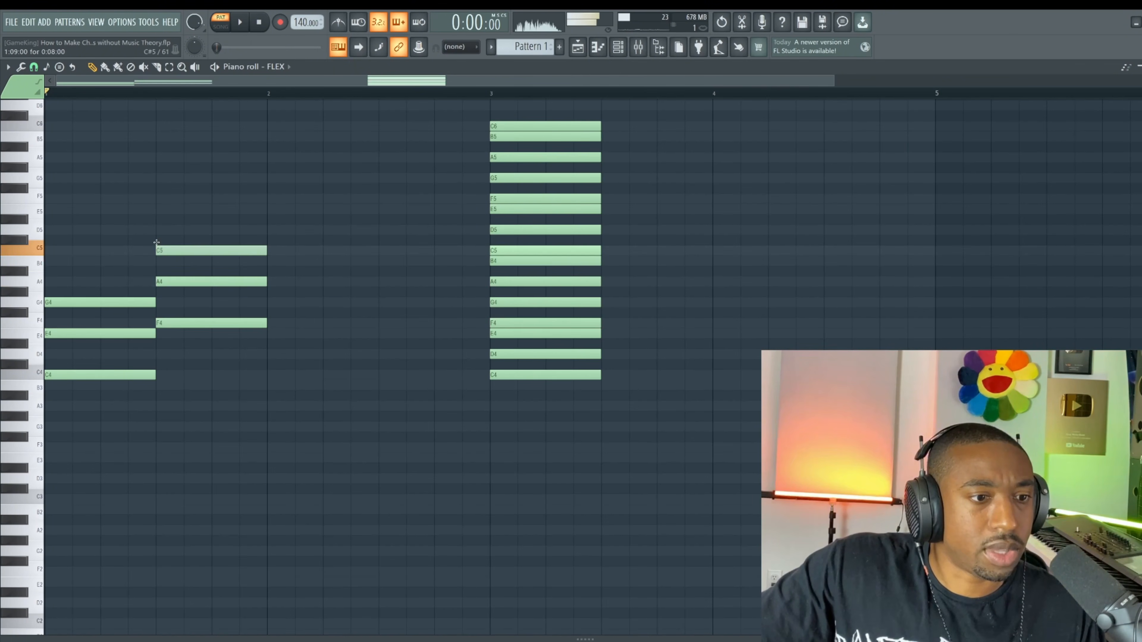
# Step: Play back the two bar 1 chords and select the F major triad
pyautogui.press('space')
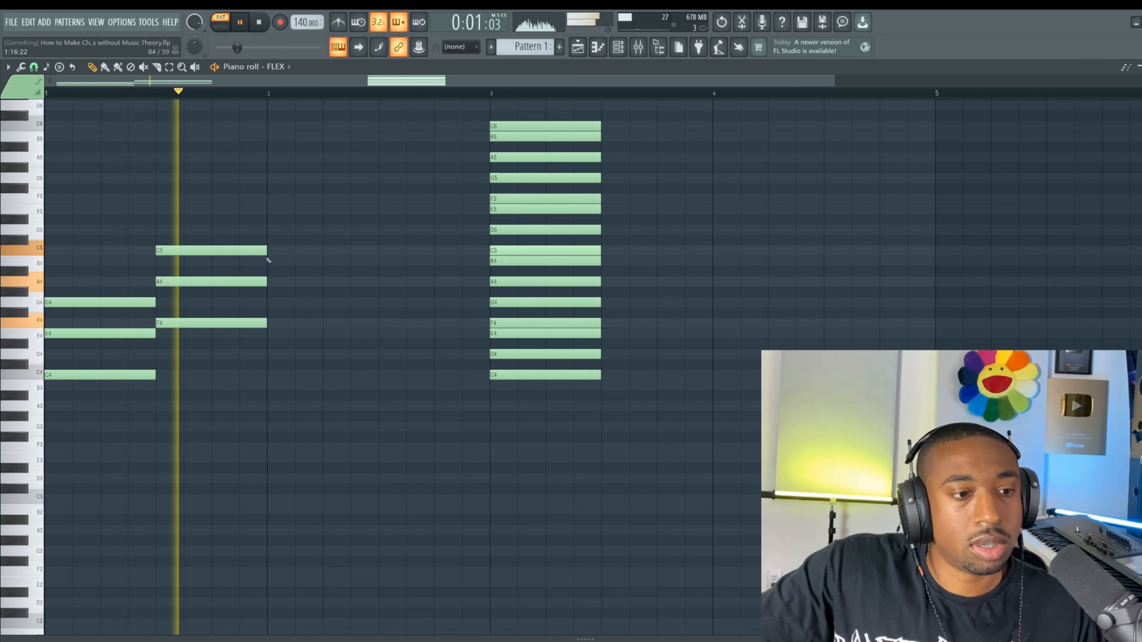
pyautogui.press('space')
pyautogui.moveTo(270, 194); pyautogui.dragTo(216, 394)
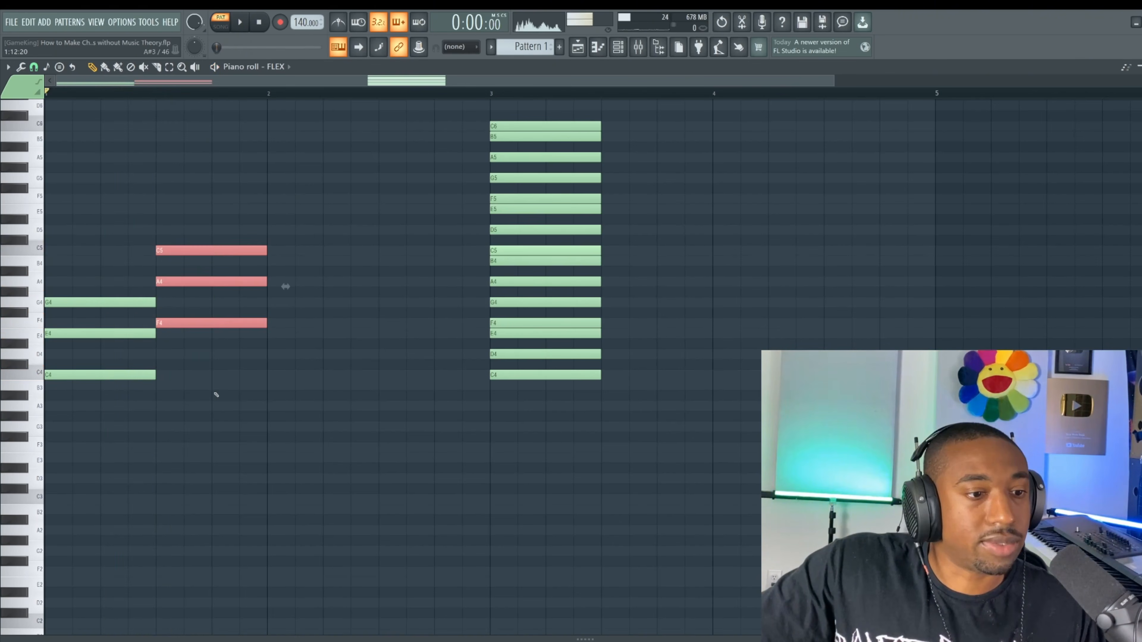
# Step: Build a half-bar chord of B4, D5 and F5 at the start of bar 2 from the bar 3 scale, and highlight its lower notes
pyautogui.click(506, 322)
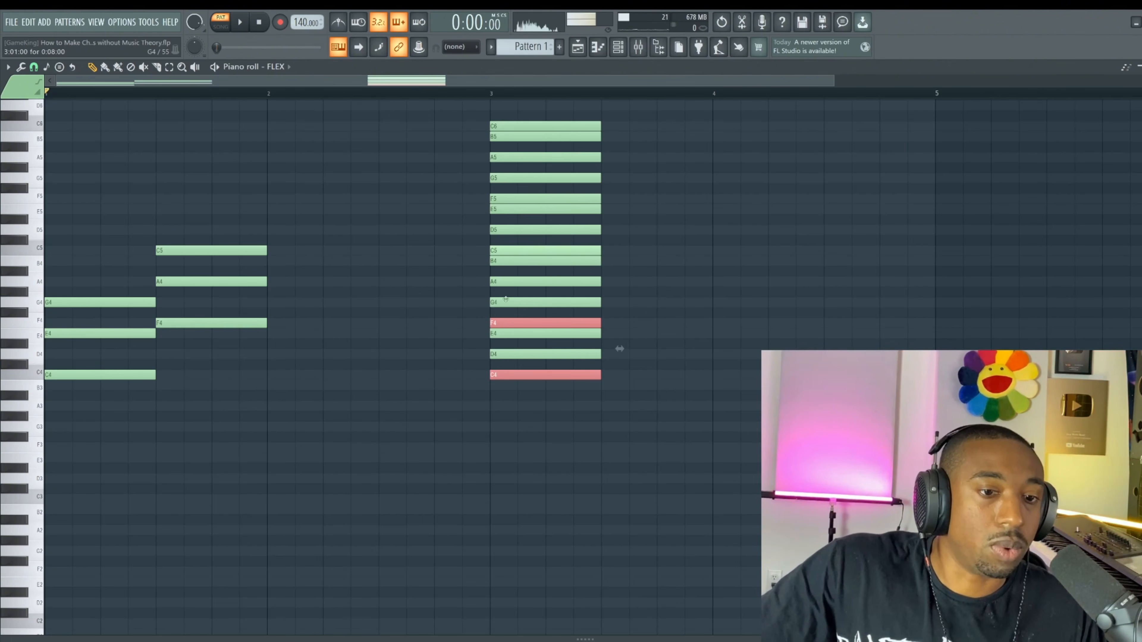
pyautogui.click(507, 263)
pyautogui.click(272, 262)
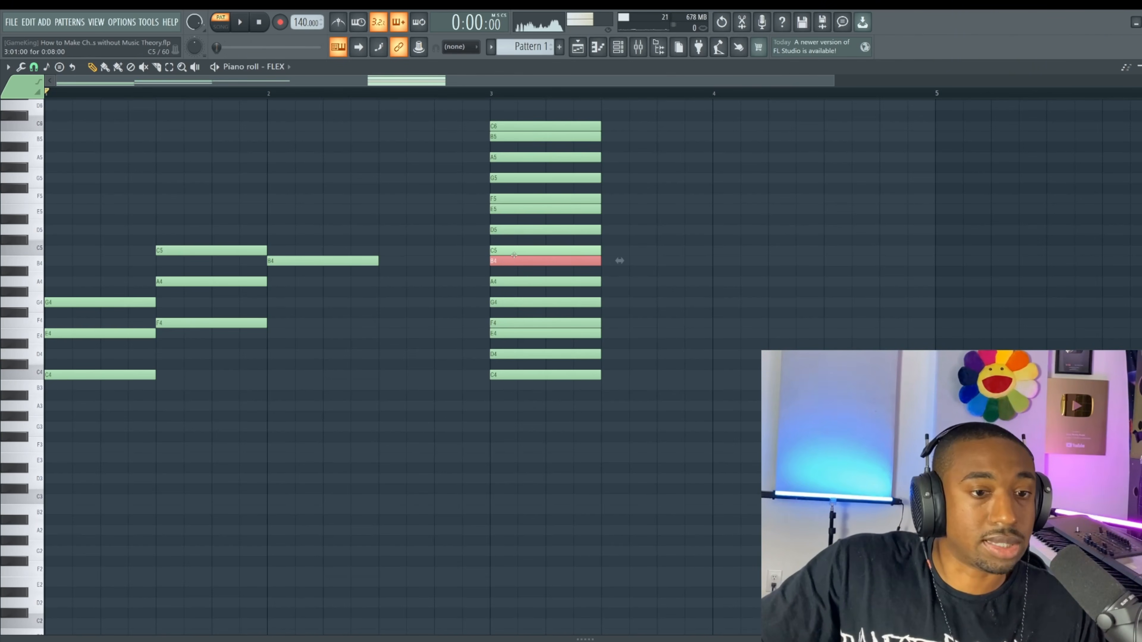
pyautogui.keyDown('ctrl'); pyautogui.keyDown('shift'); pyautogui.click(503, 200); pyautogui.keyUp('shift'); pyautogui.keyUp('ctrl')
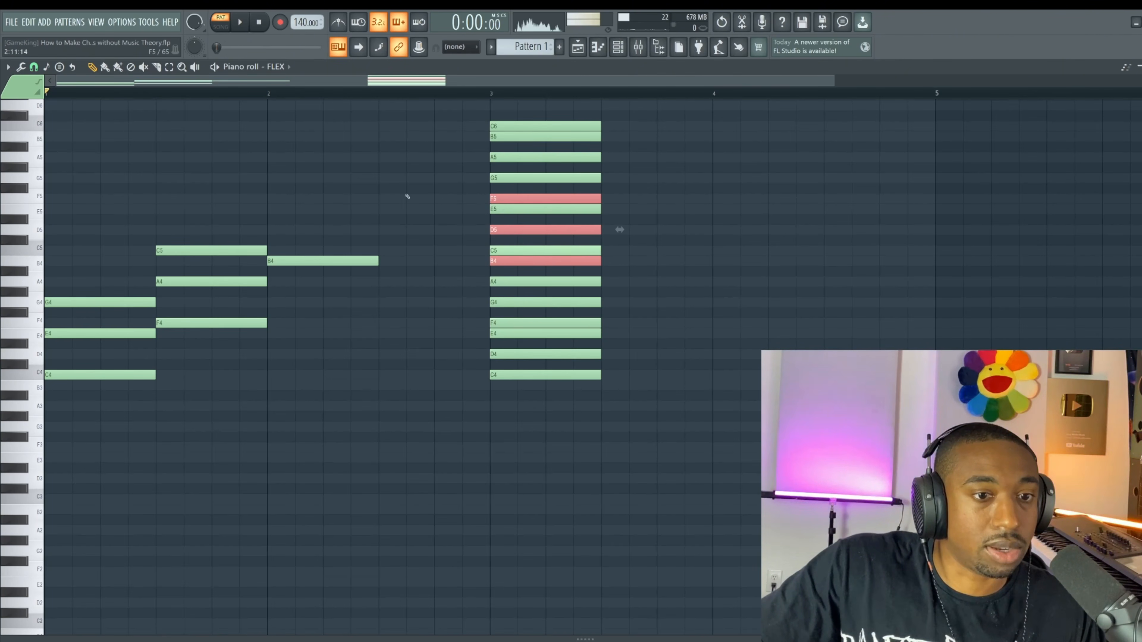
pyautogui.moveTo(299, 199); pyautogui.dragTo(265, 229)
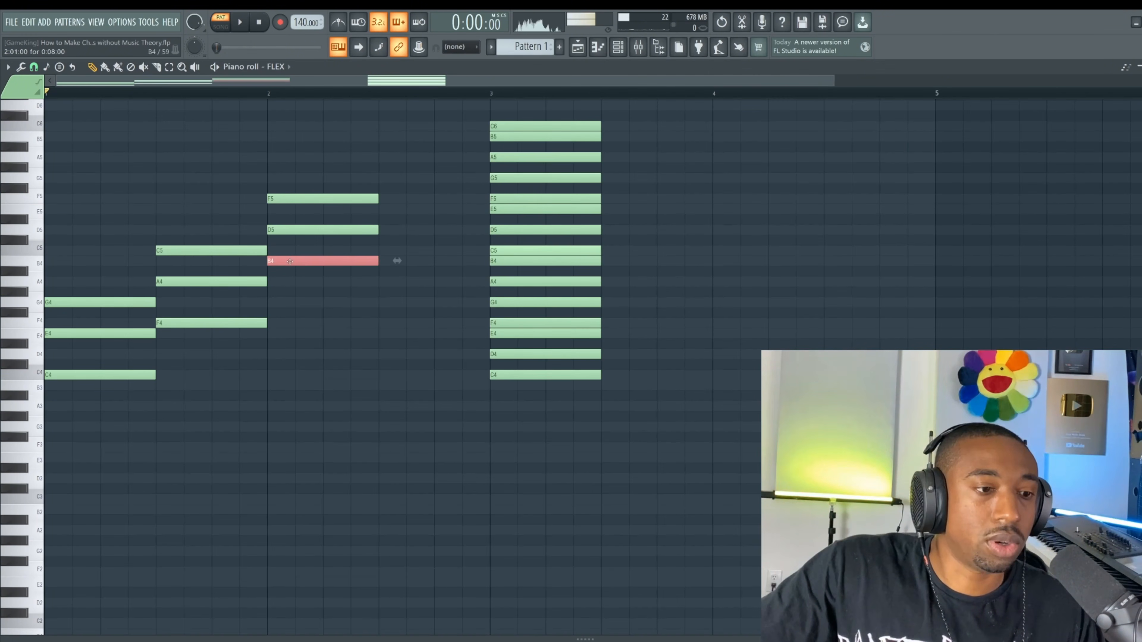
pyautogui.keyDown('ctrl'); pyautogui.keyDown('shift'); pyautogui.click(299, 233); pyautogui.keyUp('shift'); pyautogui.keyUp('ctrl')
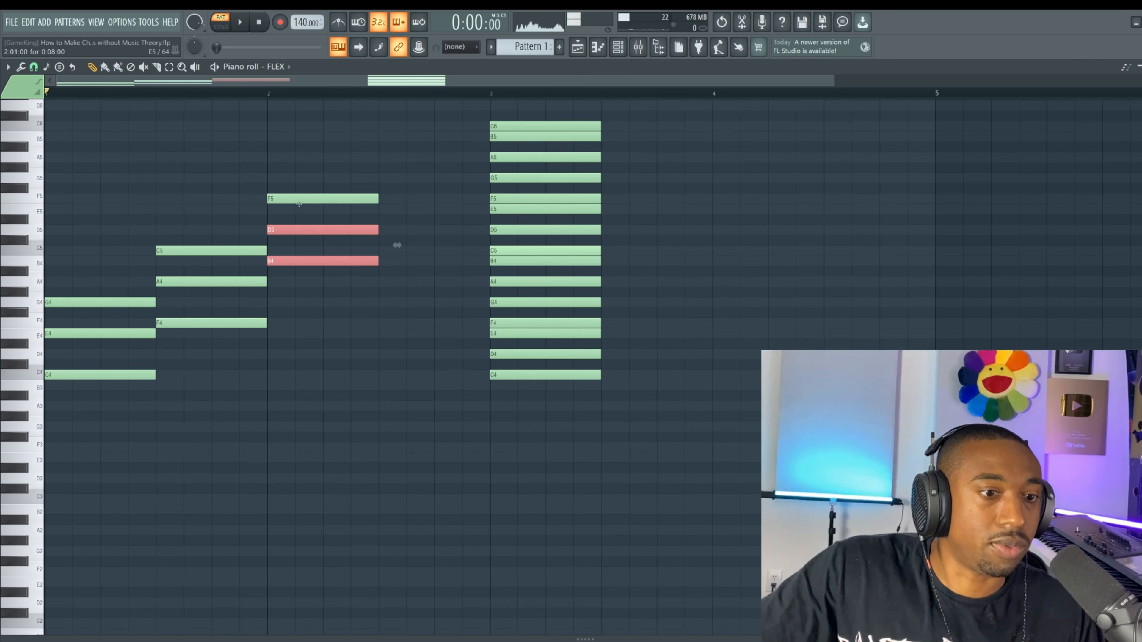
# Step: Clear the note selection and play back the chords in bars 1 and 2 from the start
pyautogui.rightClick(381, 313)
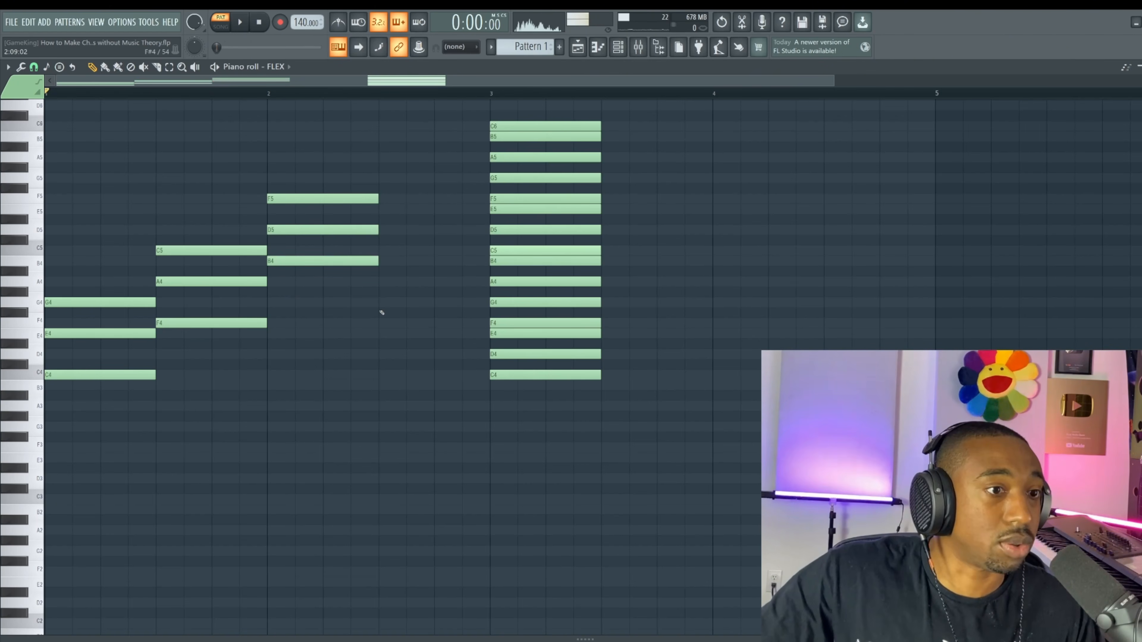
pyautogui.press('space')
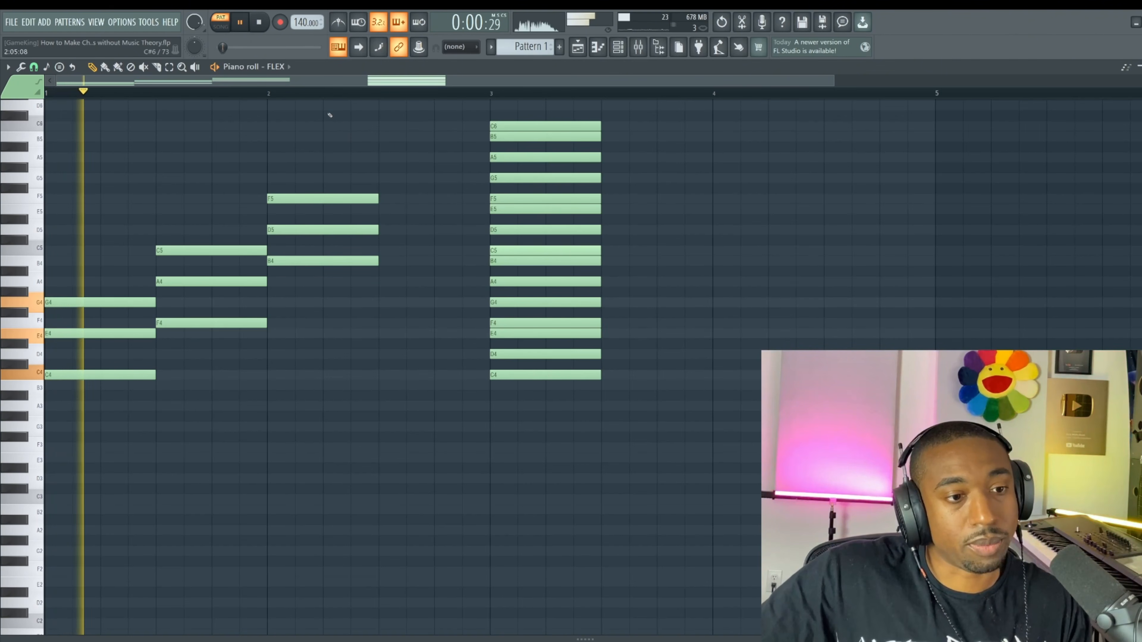
pyautogui.press('space')
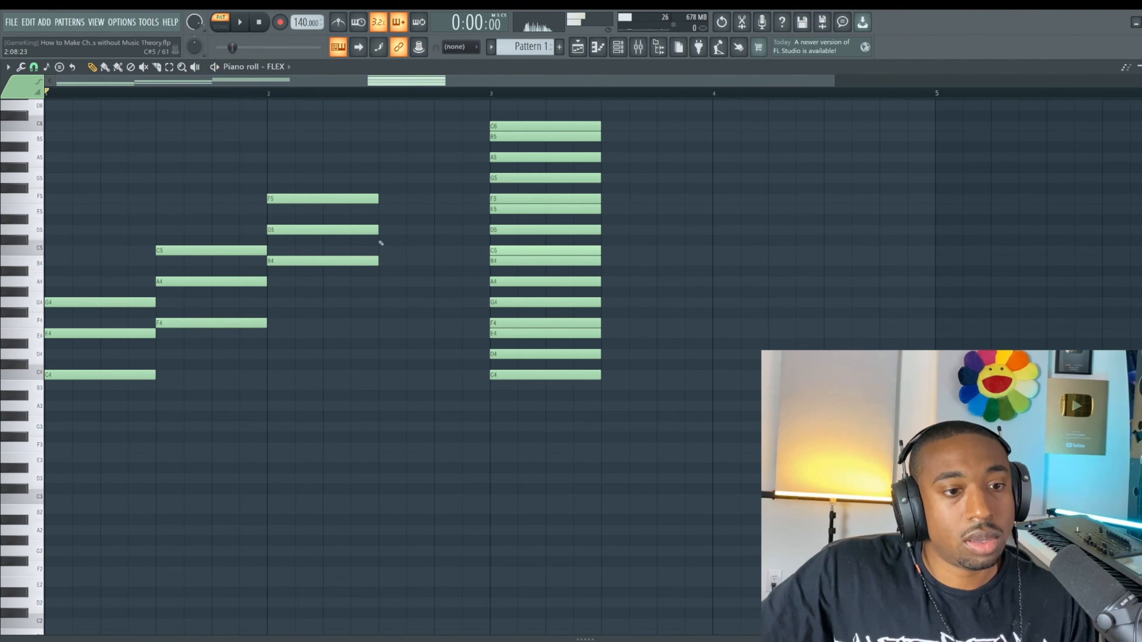
# Step: Highlight the chord roots used so far, C4, F4 and B4, in the bar 3 scale
pyautogui.scroll(2, 480, 272)
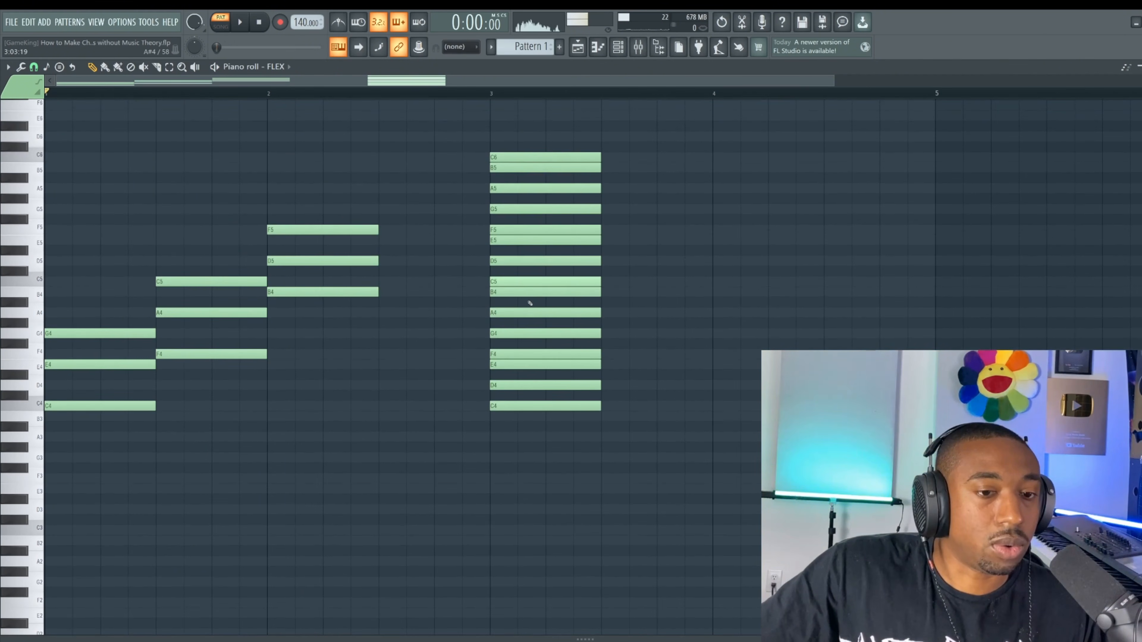
pyautogui.click(525, 293)
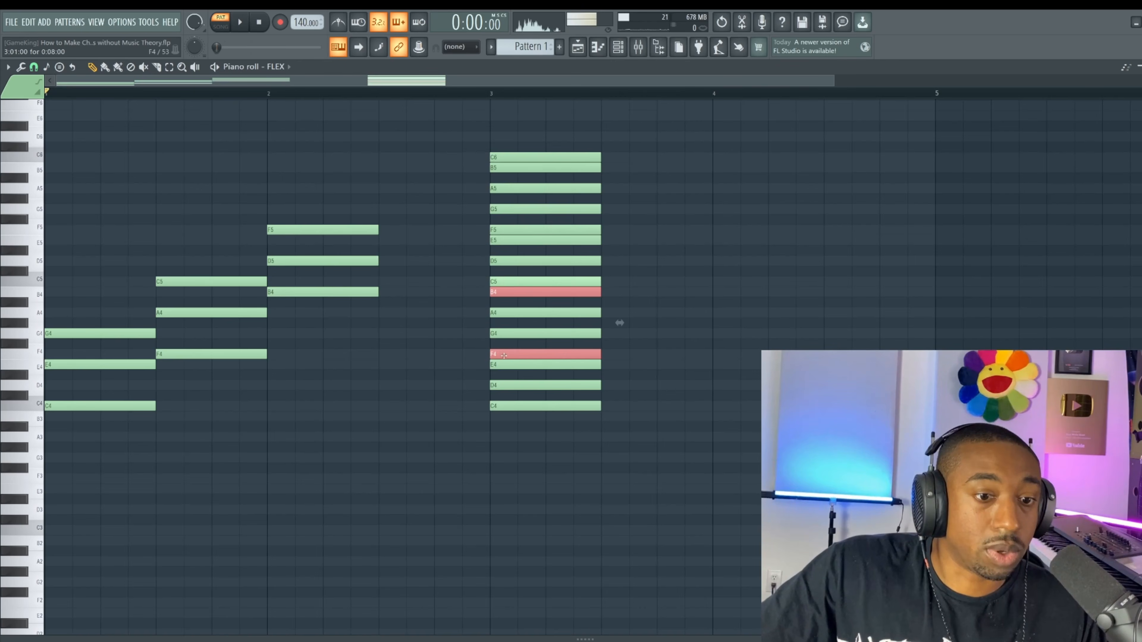
pyautogui.click(517, 406)
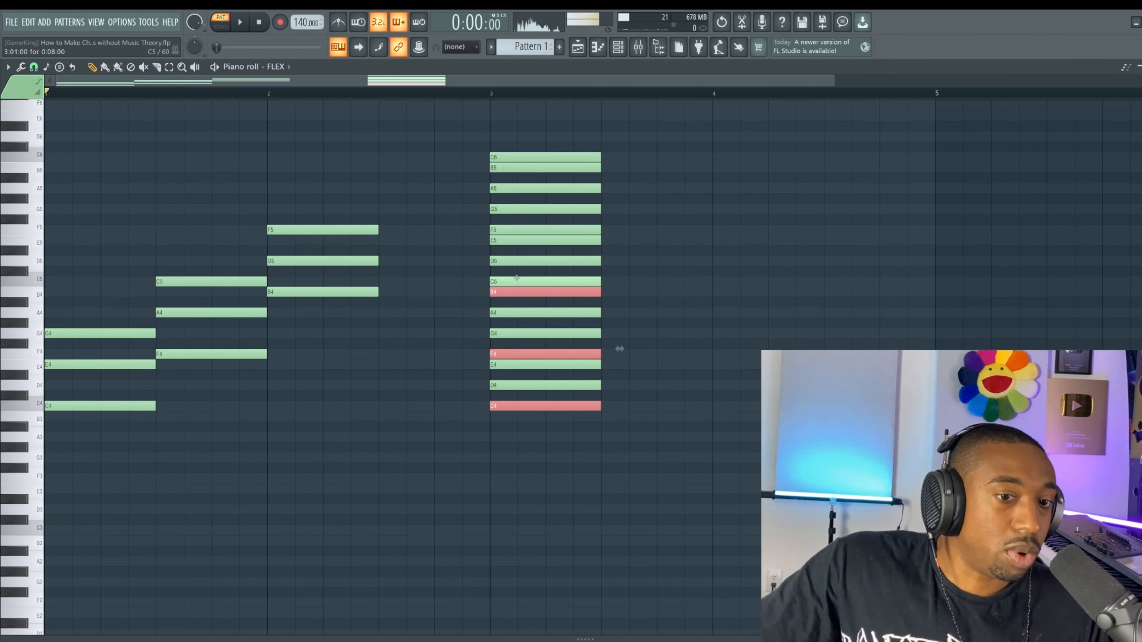
# Step: Build a half-bar chord of E5, G5 and B5 in the second half of bar 2 and highlight its notes
pyautogui.click(390, 240)
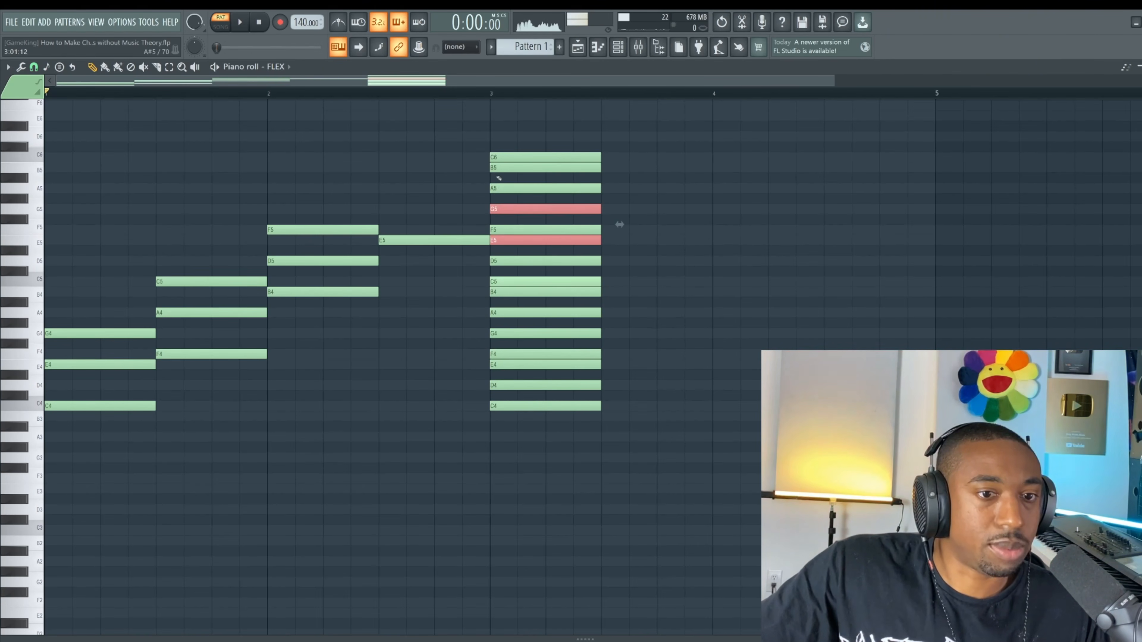
pyautogui.moveTo(382, 199); pyautogui.dragTo(382, 211)
pyautogui.moveTo(381, 180); pyautogui.dragTo(382, 168)
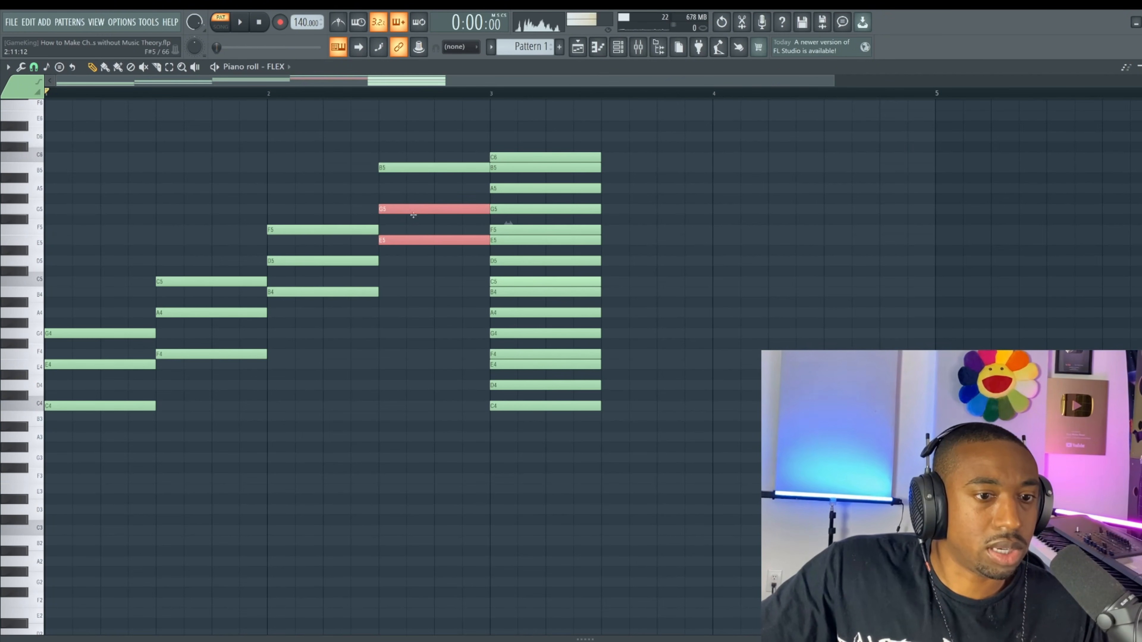
pyautogui.moveTo(413, 246); pyautogui.dragTo(412, 247)
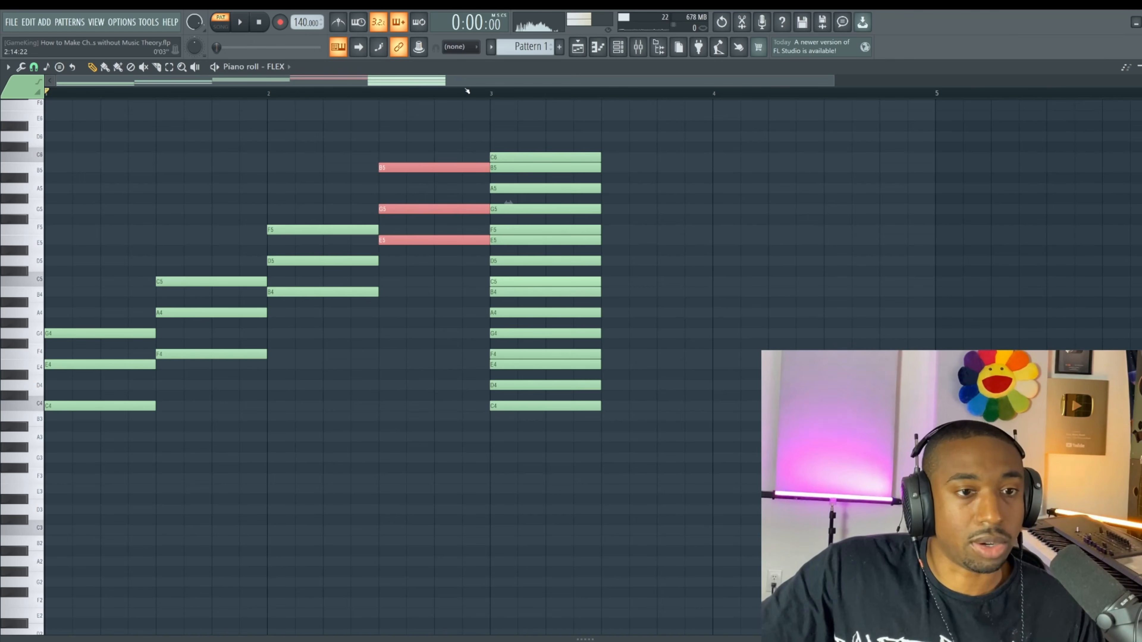
# Step: Set the playback range to bars 1 and 2 and lower the last chord one octave to E4, G4 and B4
pyautogui.moveTo(491, 93); pyautogui.dragTo(47, 93)
pyautogui.press('space')
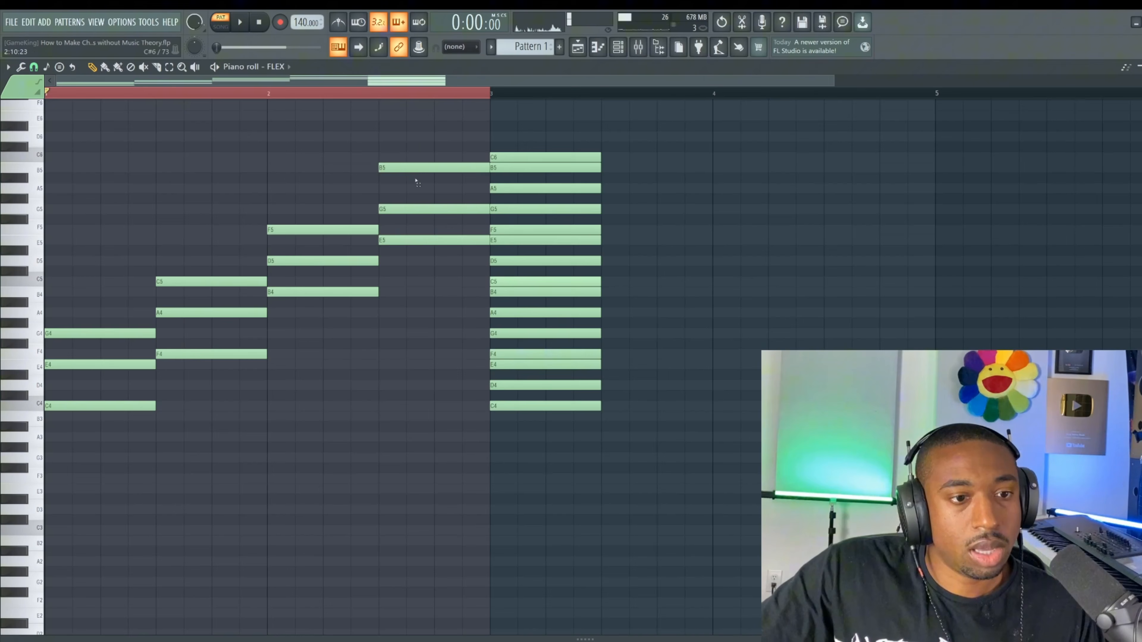
pyautogui.moveTo(407, 144); pyautogui.dragTo(487, 359)
pyautogui.hotkey('ctrl', 'Down')
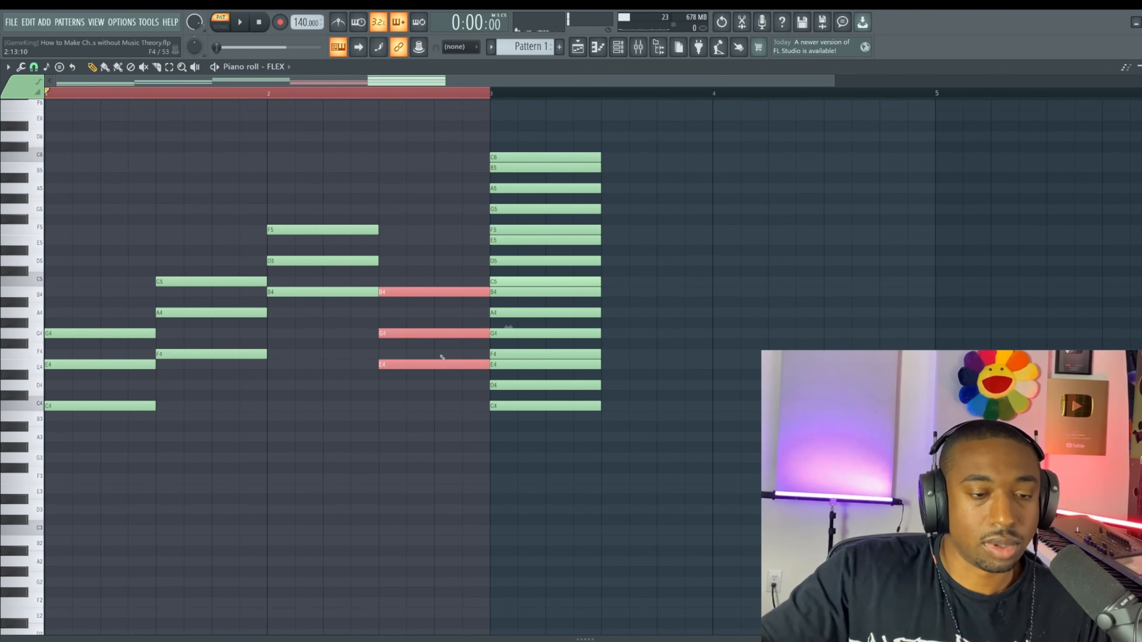
# Step: Play back the four-chord progression in bars 1 and 2 with all notes deselected
pyautogui.press('space')
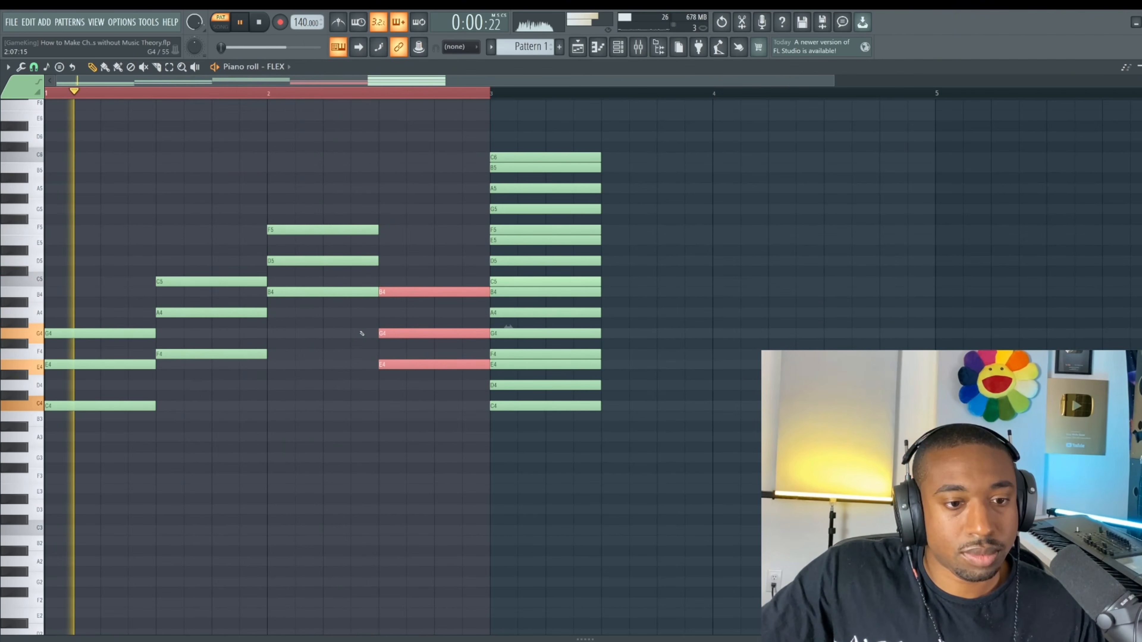
pyautogui.keyDown('ctrl'); pyautogui.click(344, 340); pyautogui.keyUp('ctrl')
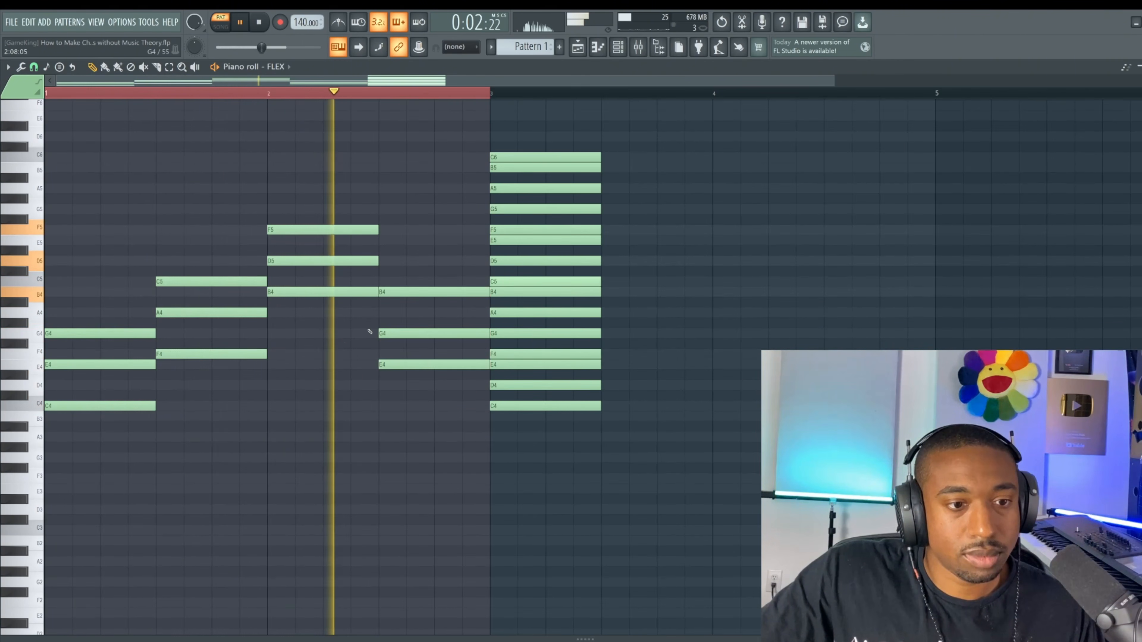
pyautogui.press('space')
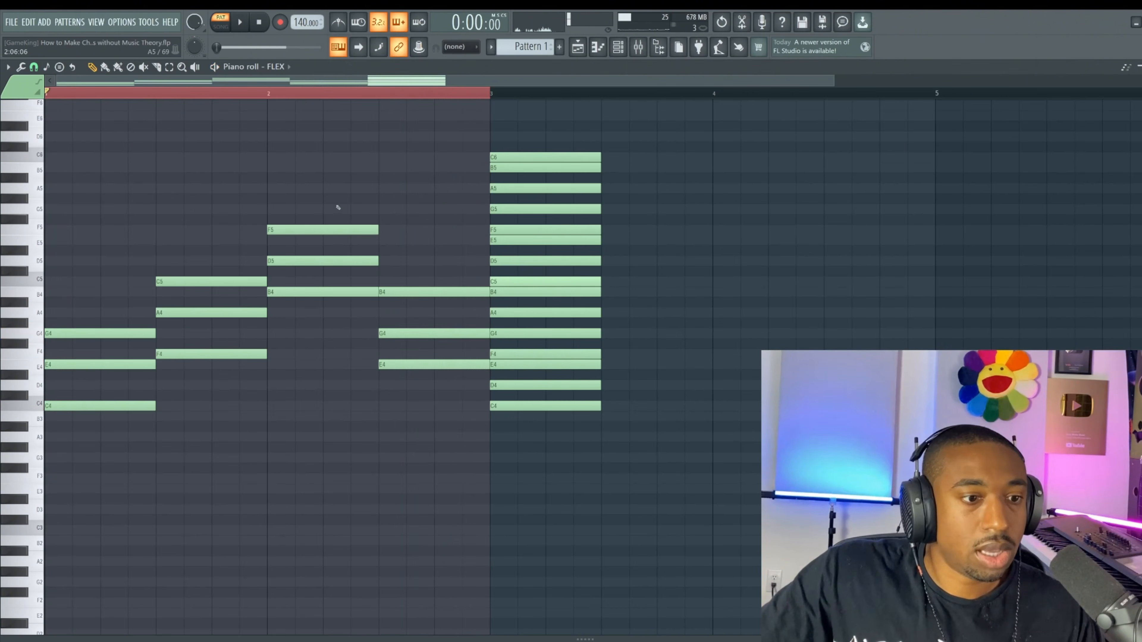
# Step: Select the upper notes A4 and C5 of the F major chord in bar 1 and lower them by one octave
pyautogui.moveTo(185, 257); pyautogui.dragTo(231, 317)
pyautogui.moveTo(254, 183); pyautogui.dragTo(328, 275)
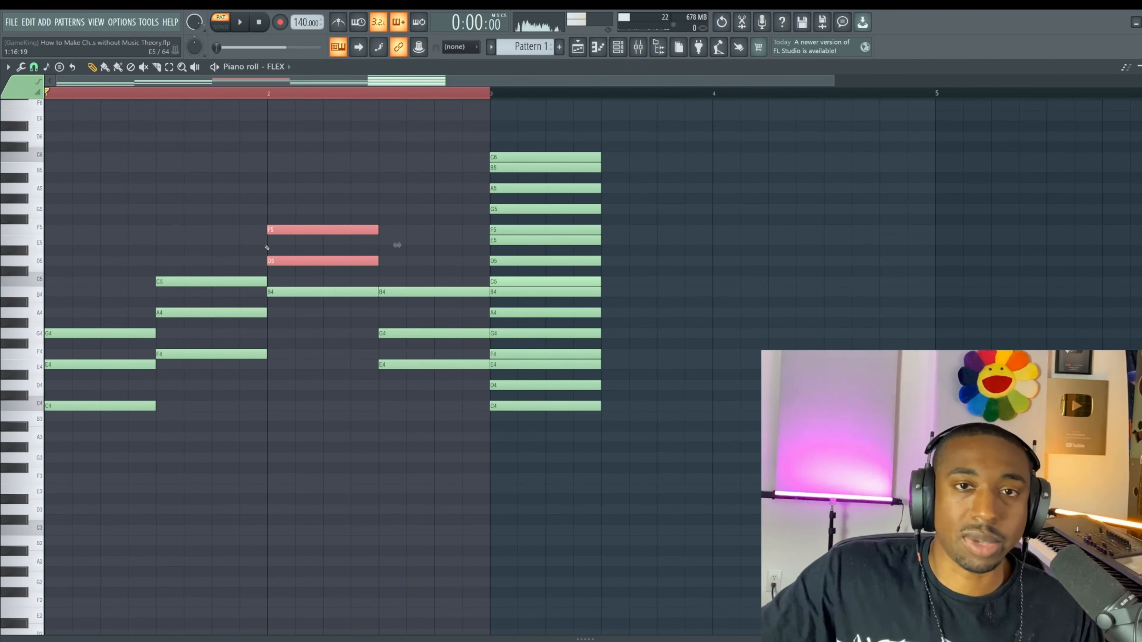
pyautogui.moveTo(216, 281); pyautogui.dragTo(227, 336)
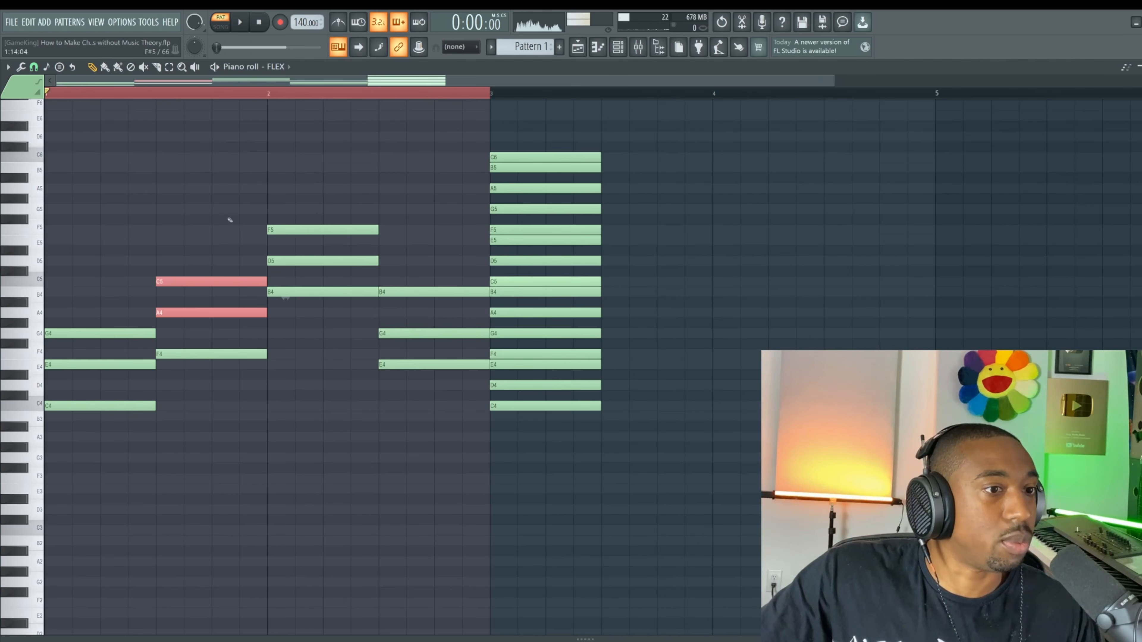
pyautogui.click(241, 227)
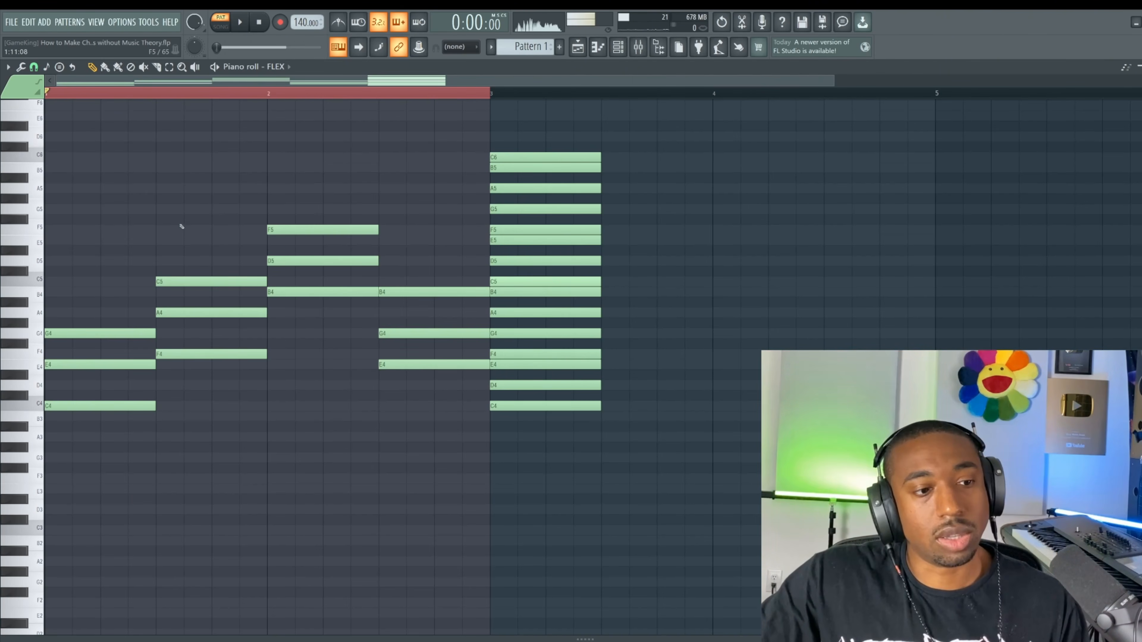
pyautogui.moveTo(168, 235); pyautogui.dragTo(221, 334)
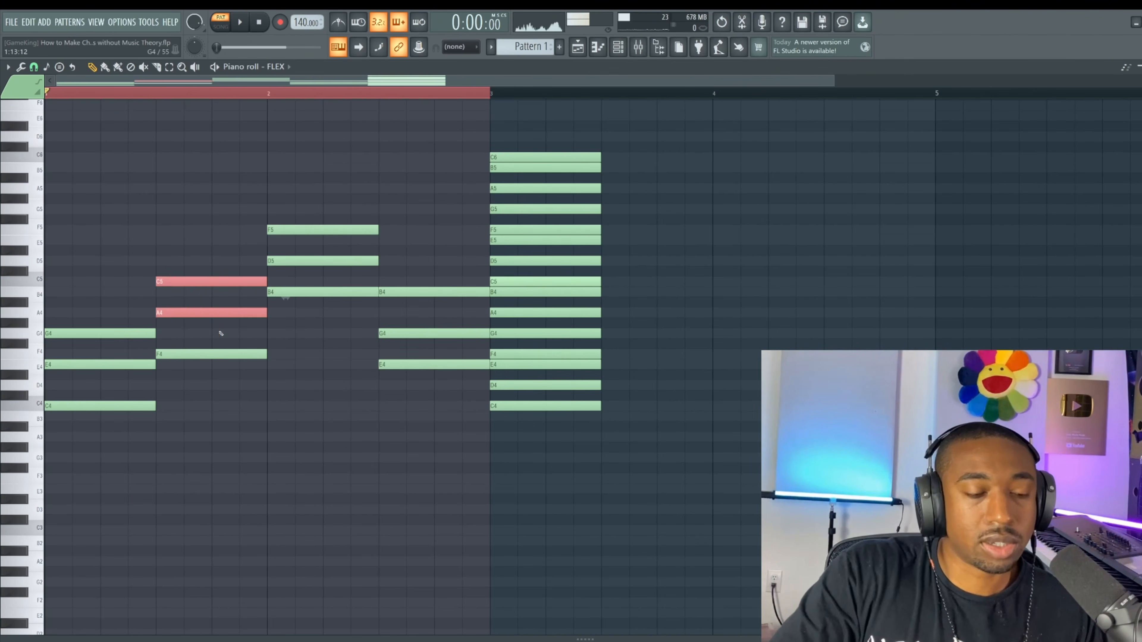
pyautogui.hotkey('ctrl', 'Down')
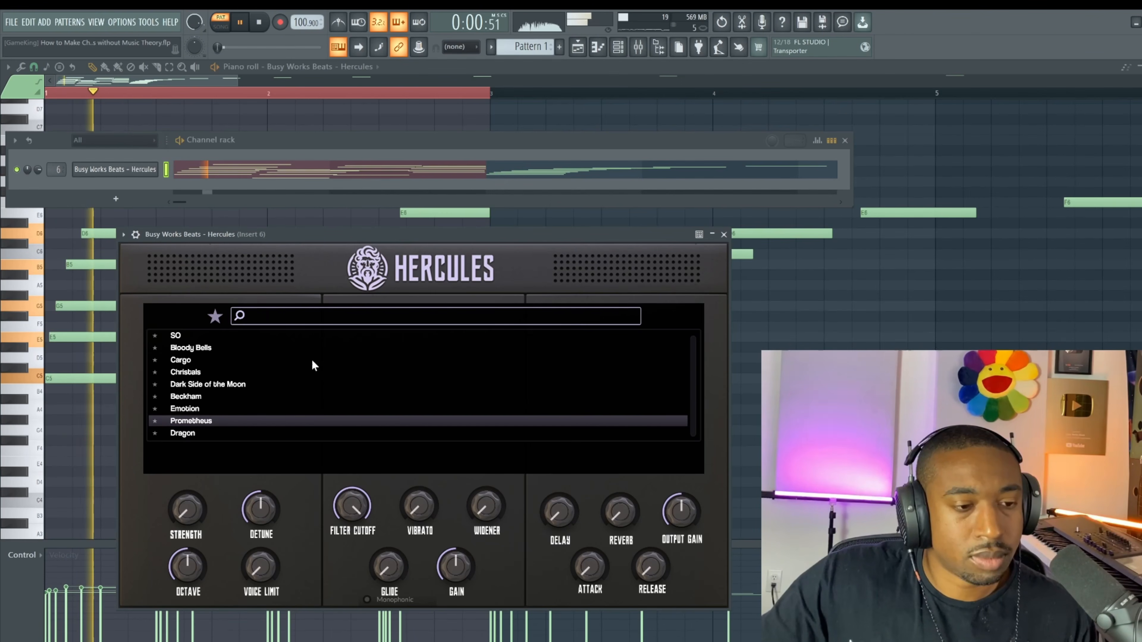
# Step: Load the Dragon preset in the Hercules plugin and hide the plugin window and the channel rack
pyautogui.click(202, 434)
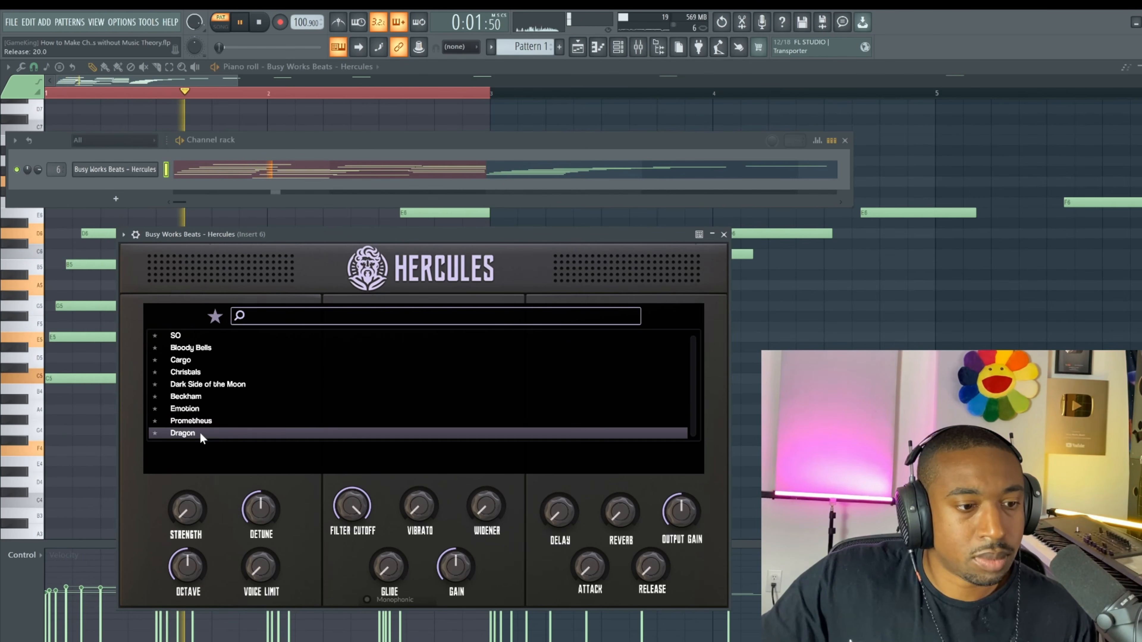
pyautogui.click(724, 235)
pyautogui.click(618, 47)
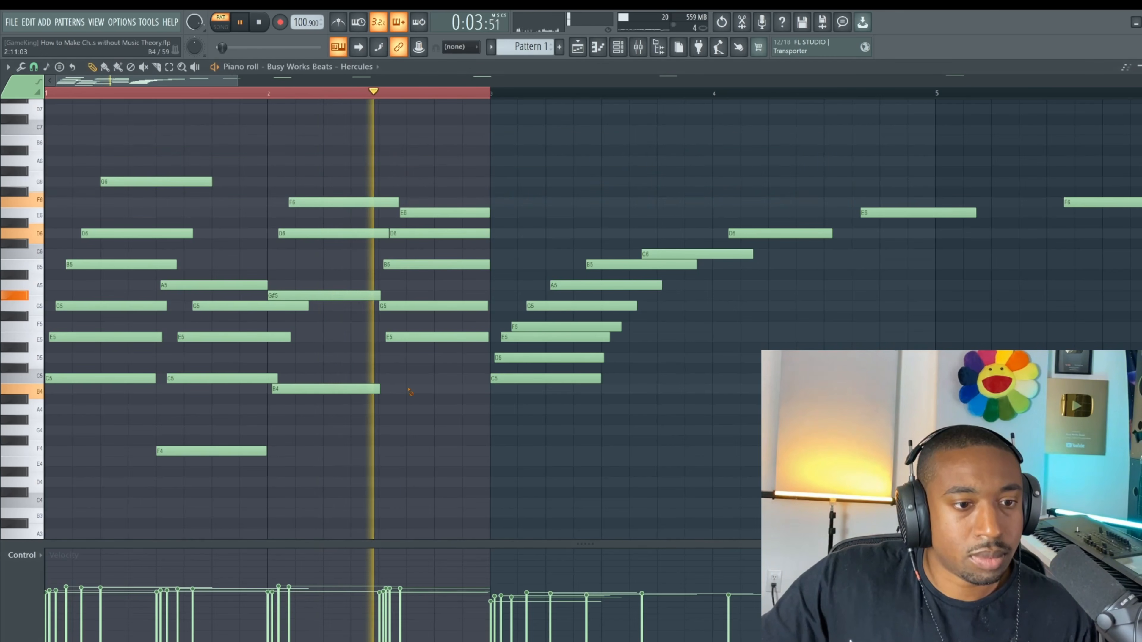
# Step: Reopen the Hercules channel settings and turn on its arpeggiator with upward direction and a range of 3
pyautogui.click(618, 47)
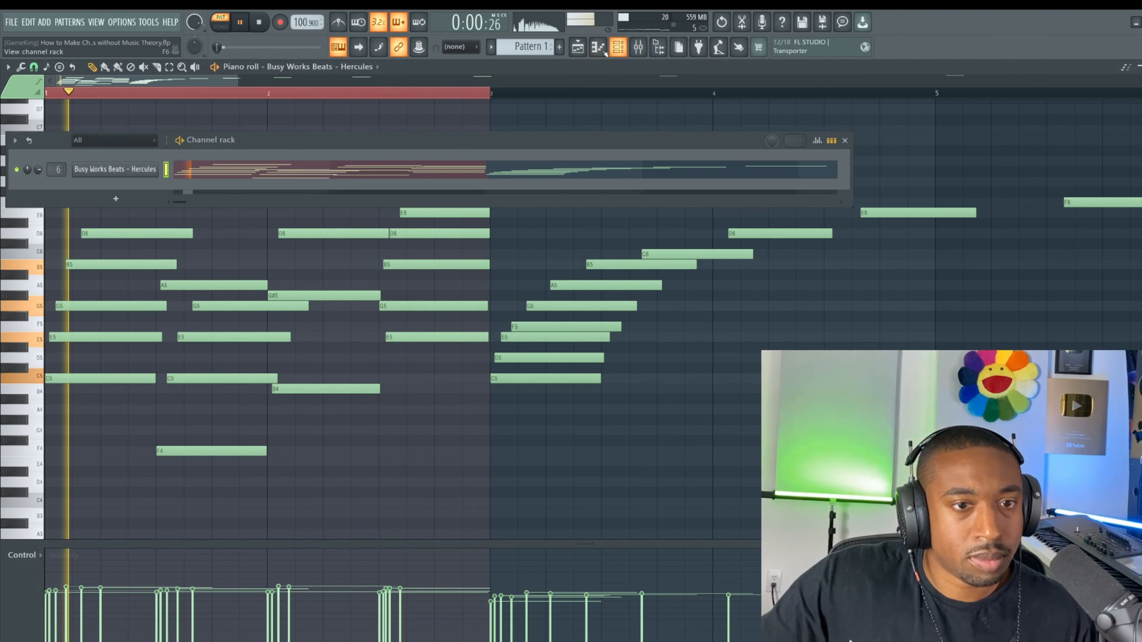
pyautogui.click(115, 169)
pyautogui.click(135, 235)
pyautogui.click(186, 256)
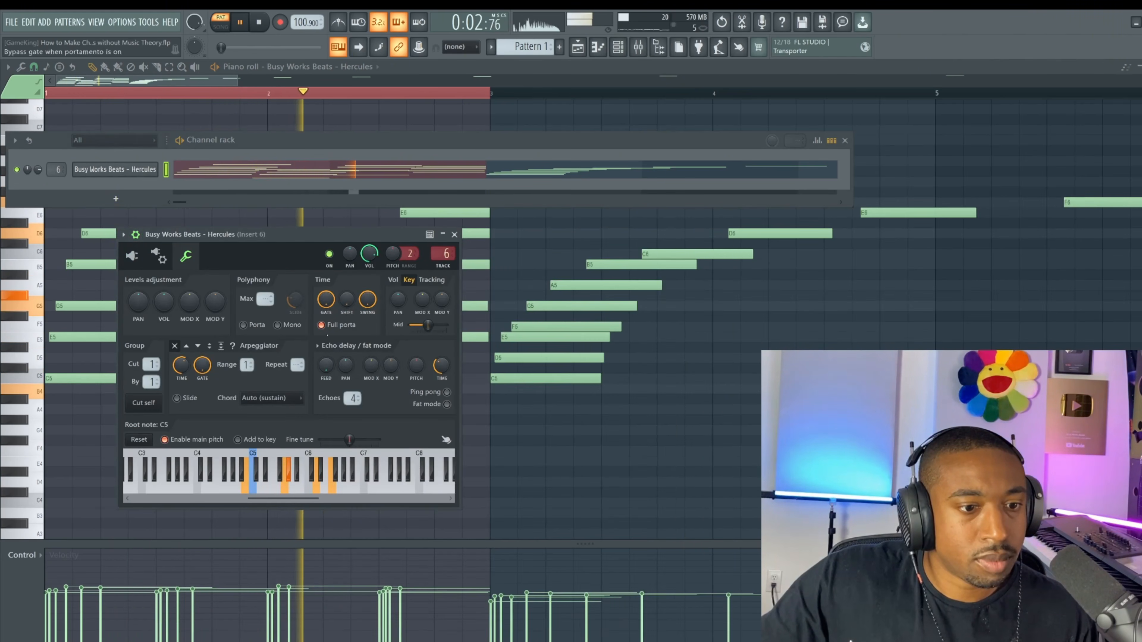
pyautogui.click(186, 346)
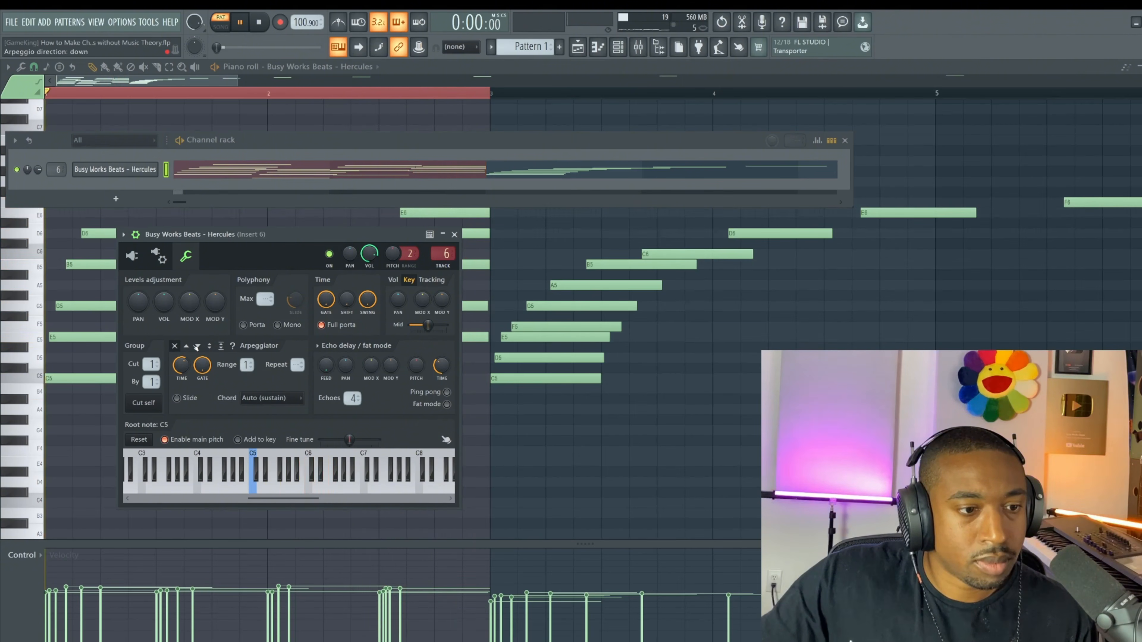
pyautogui.moveTo(246, 365); pyautogui.dragTo(246, 354)
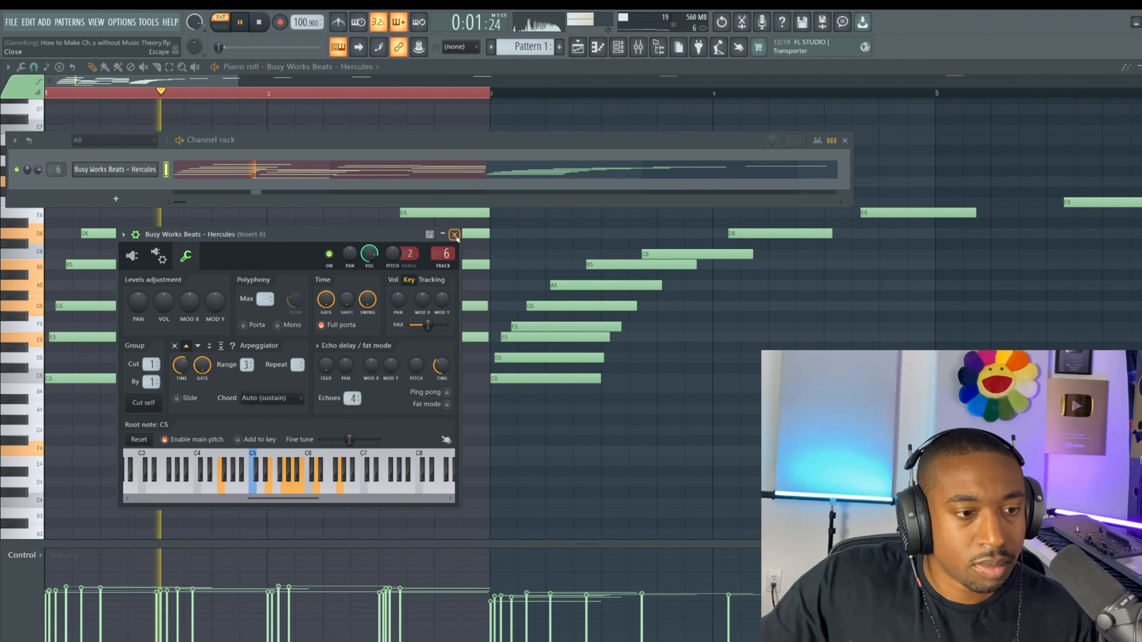
# Step: Show the Hercules preset view and reposition its window, hide it along with the channel rack, and stop playback
pyautogui.click(132, 256)
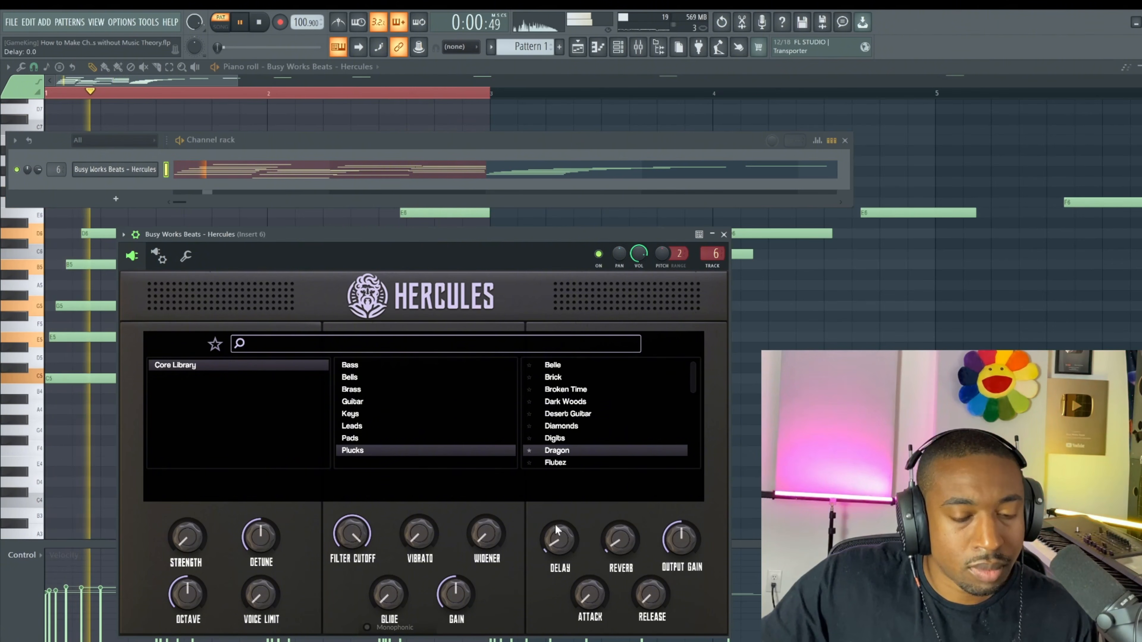
pyautogui.moveTo(508, 237); pyautogui.dragTo(470, 206)
pyautogui.click(618, 49)
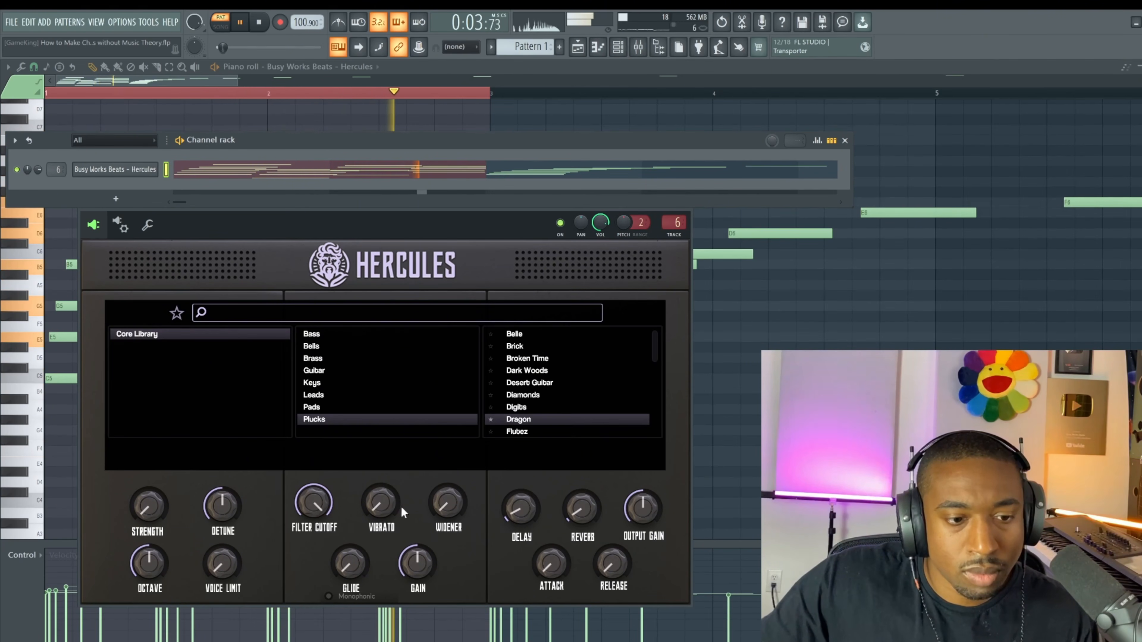
pyautogui.click(737, 363)
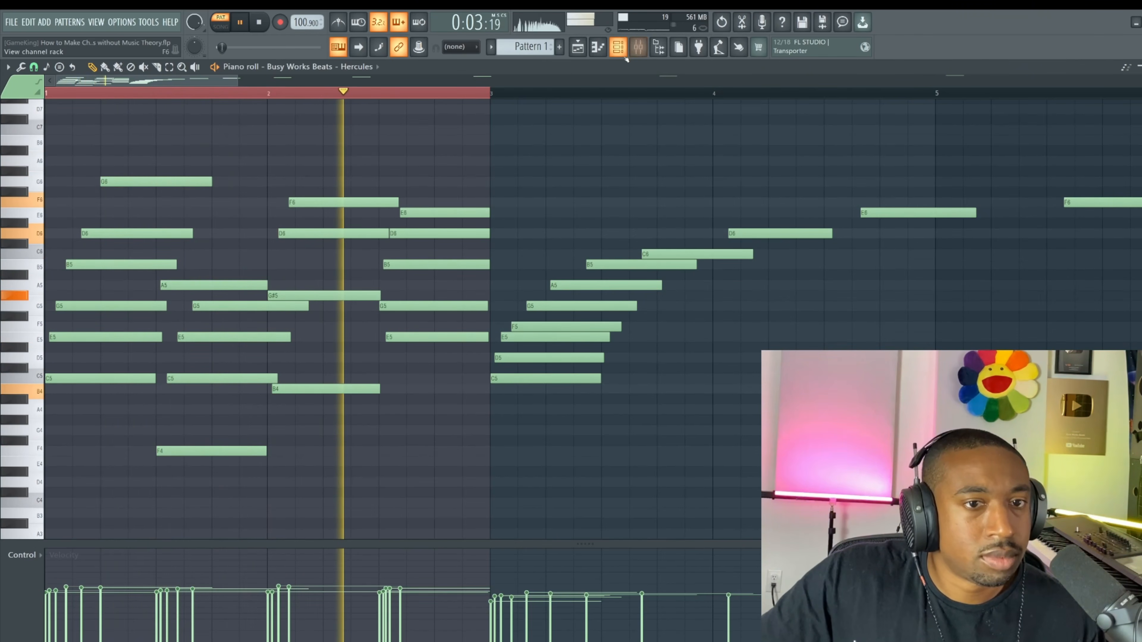
pyautogui.press('space')
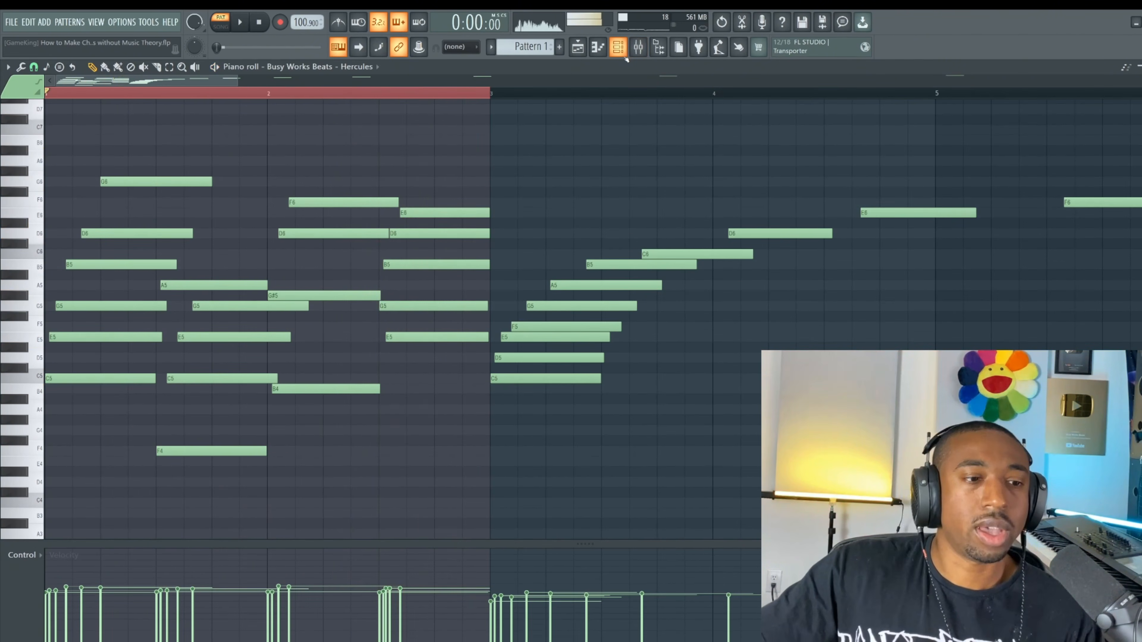